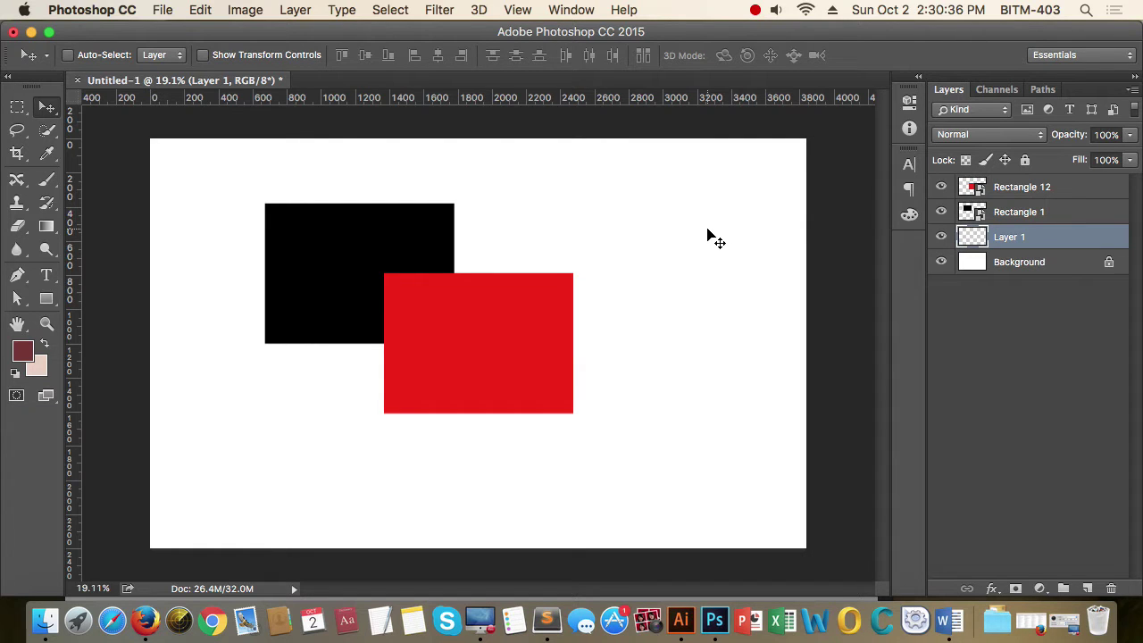
Switch to Illustrator, copy both interlocking rings in Vector Smart Object.ai, and return to Photoshop.
left_click(680, 621)
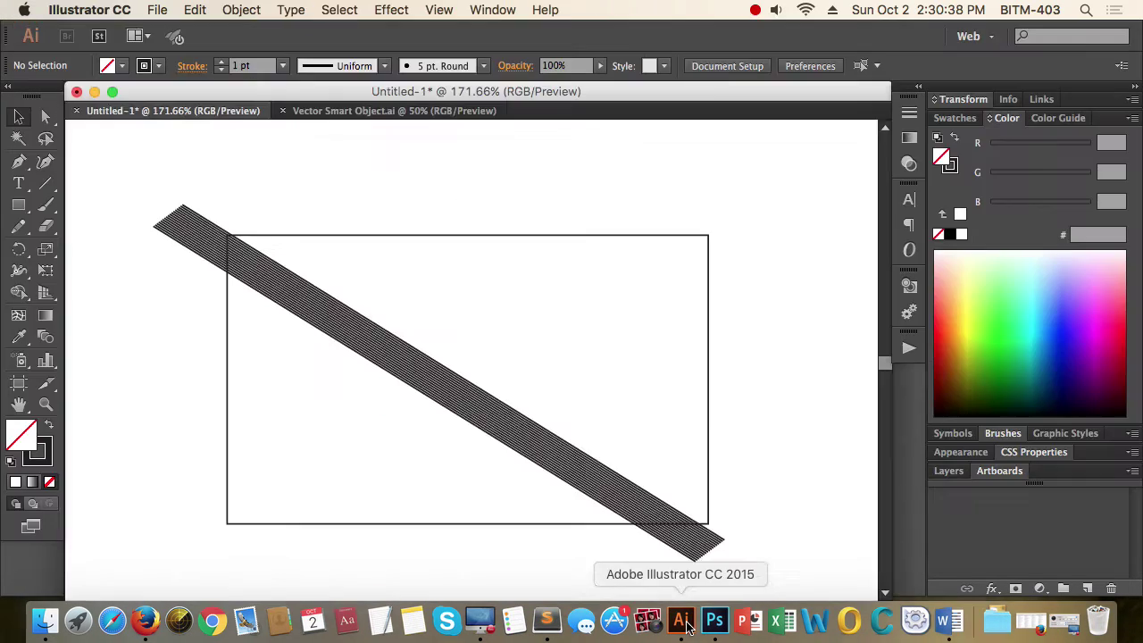
left_click(384, 112)
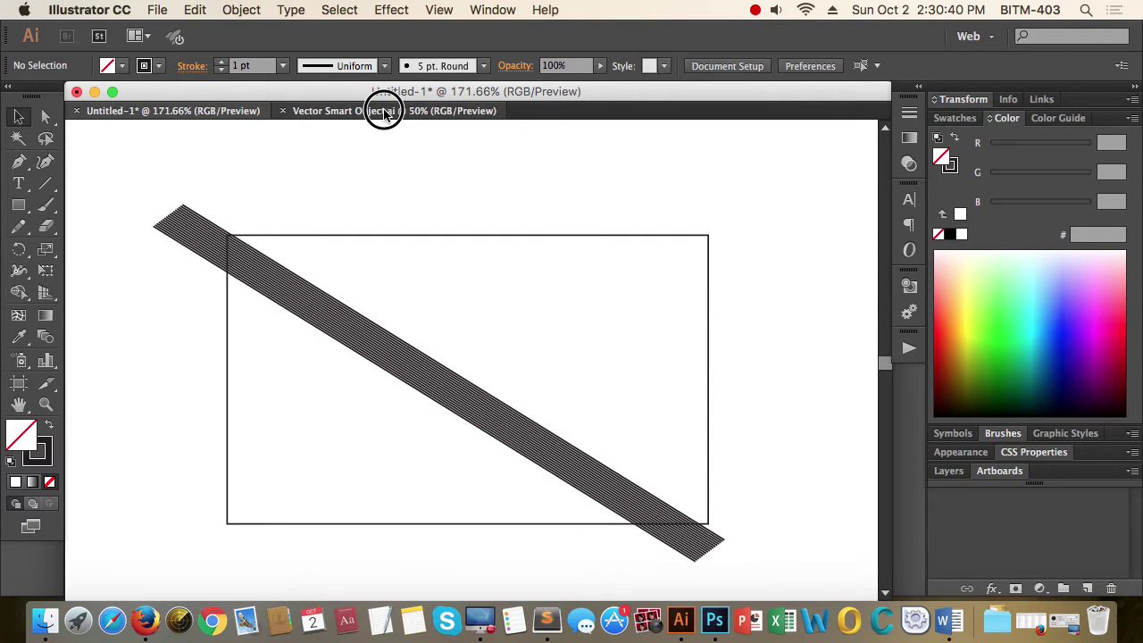
left_click_drag(312, 260, 548, 366)
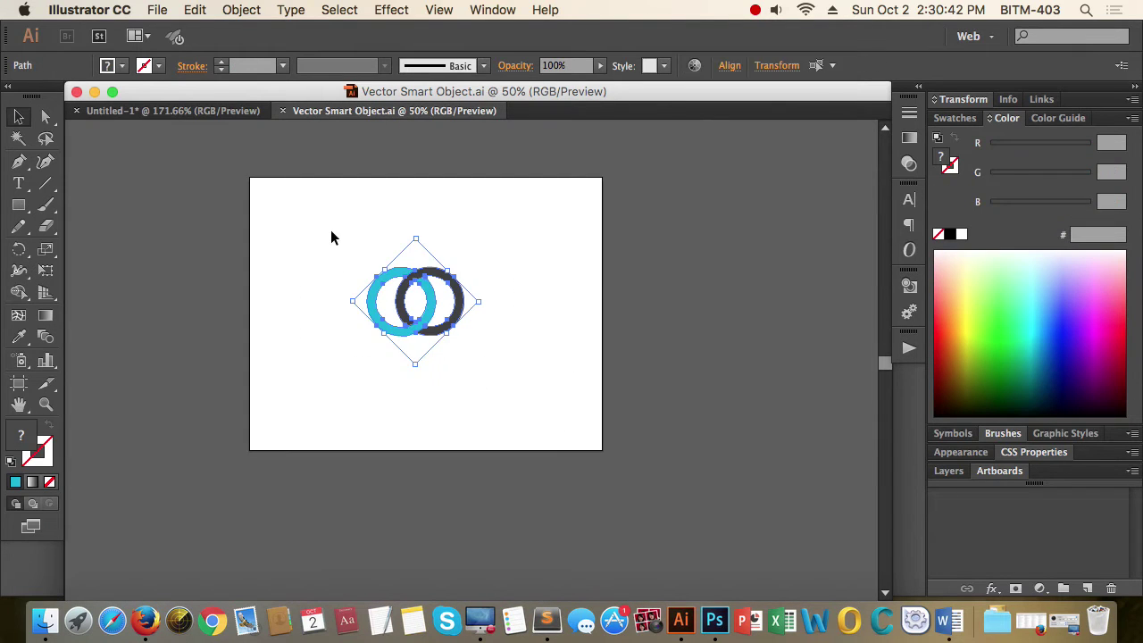
left_click_drag(299, 226, 413, 278)
key("a")
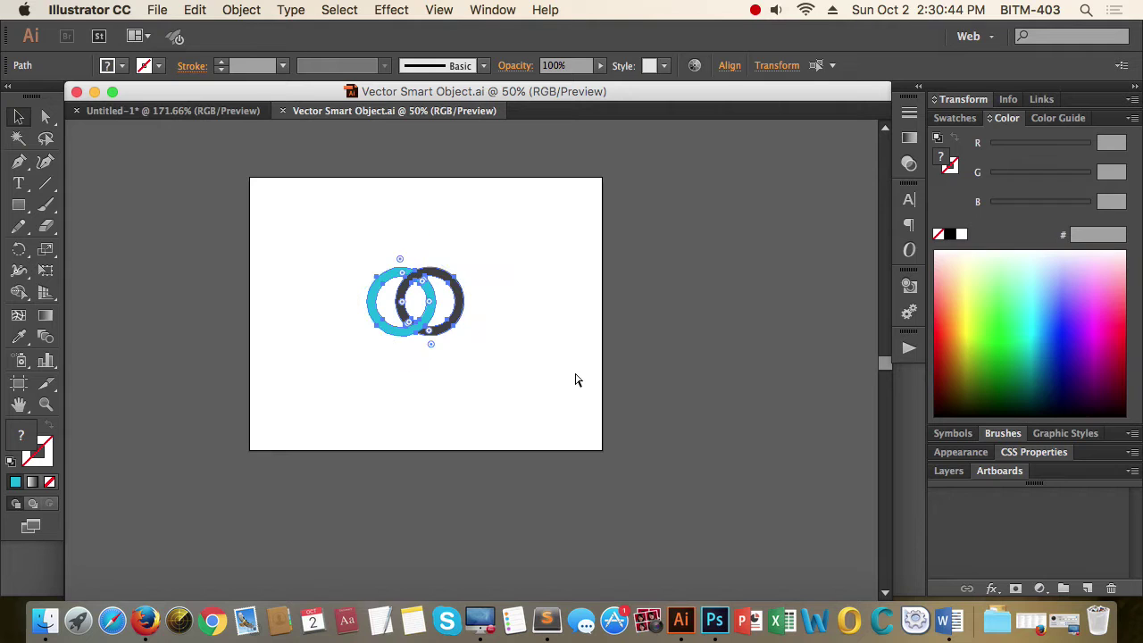
key("v")
key("super+Tab")
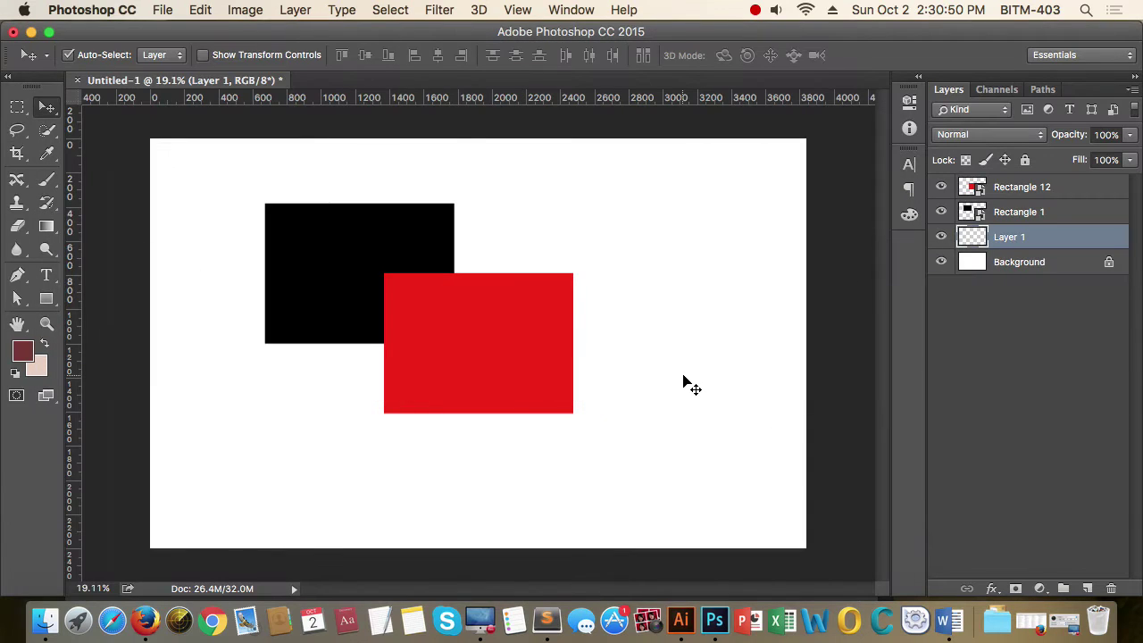
Paste the copied rings into the Photoshop document as a Smart Object.
key("super+v")
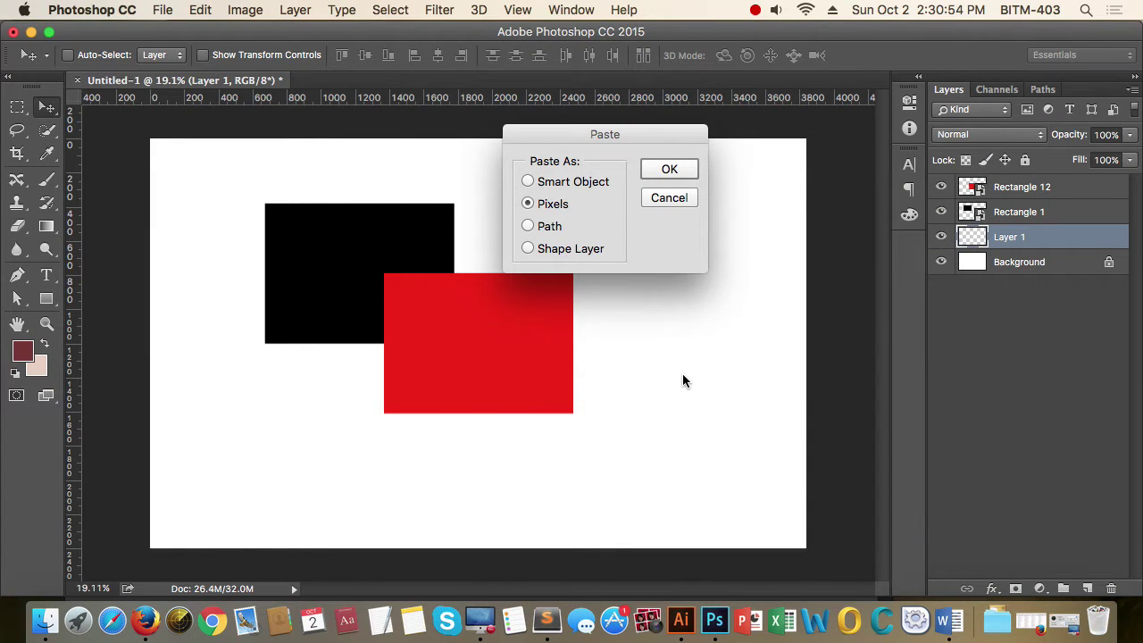
left_click_drag(604, 134, 717, 170)
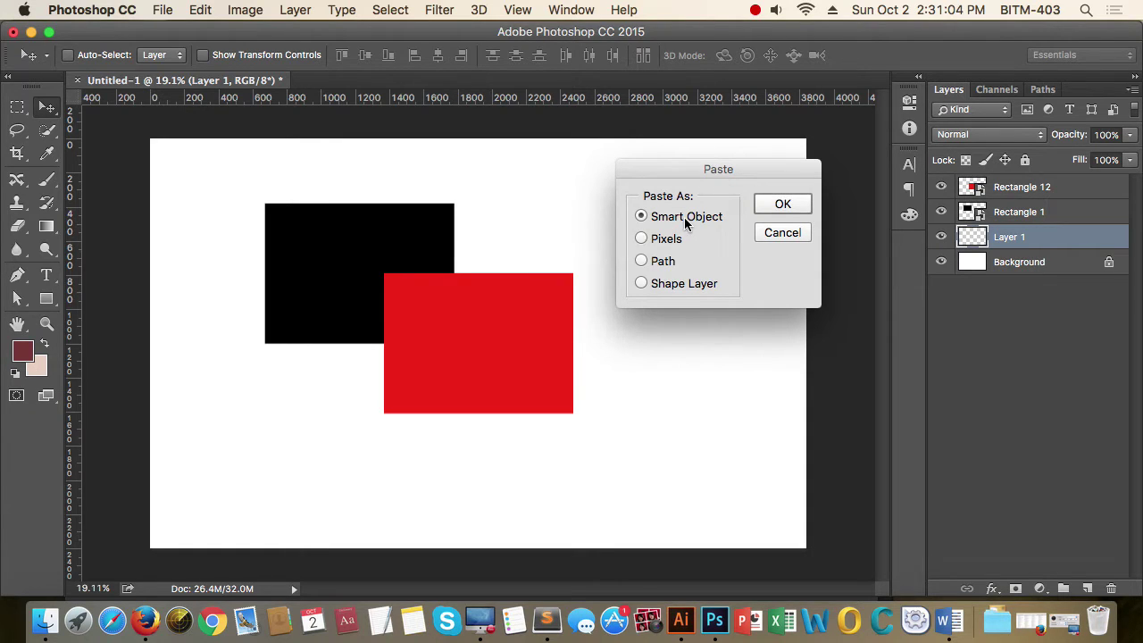
left_click(787, 204)
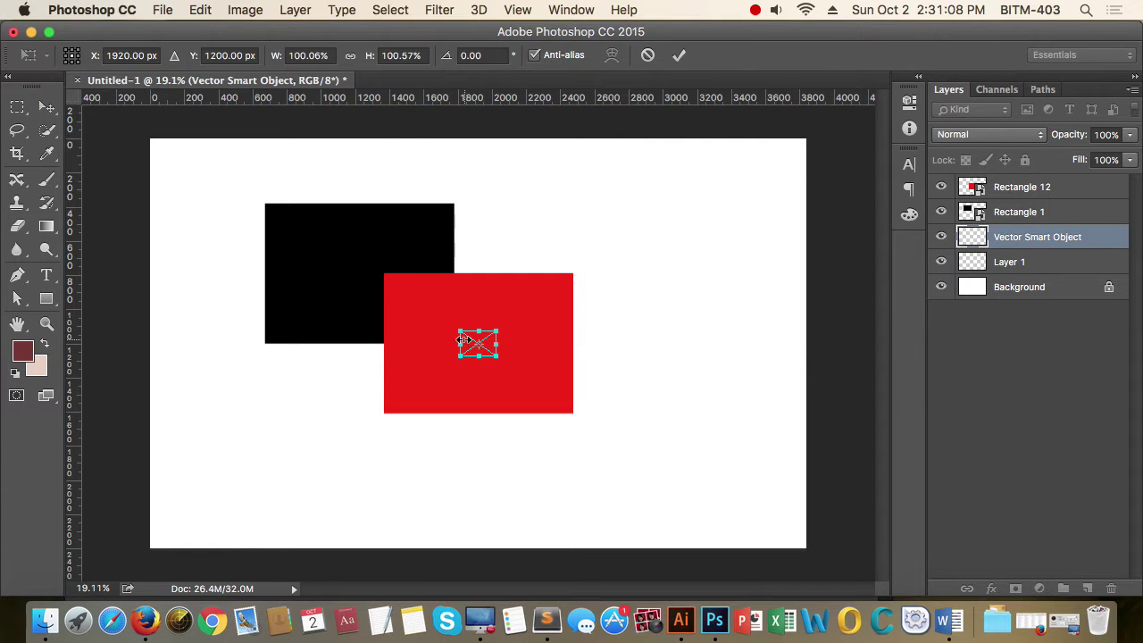
Enlarge the pasted rings to about 541% by 543% and position them in the canvas's upper-right area.
left_click_drag(474, 352, 717, 345)
mouse_move(684, 282)
left_mouse_down()
mouse_move(664, 267)
mouse_move(658, 301)
mouse_move(679, 287)
left_mouse_up()
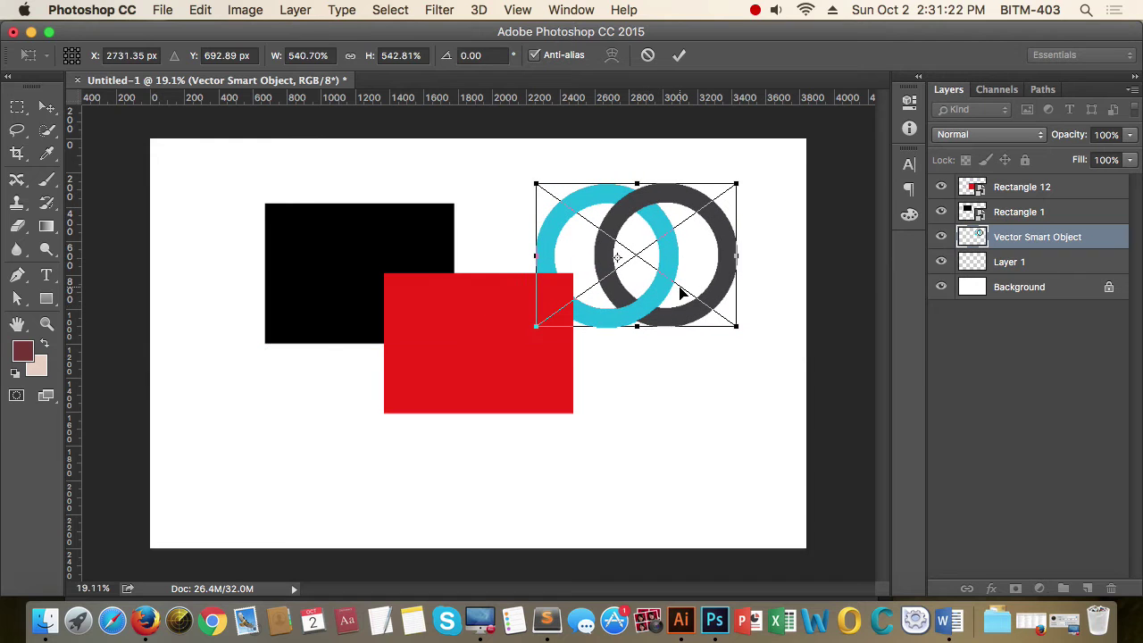
key("Return")
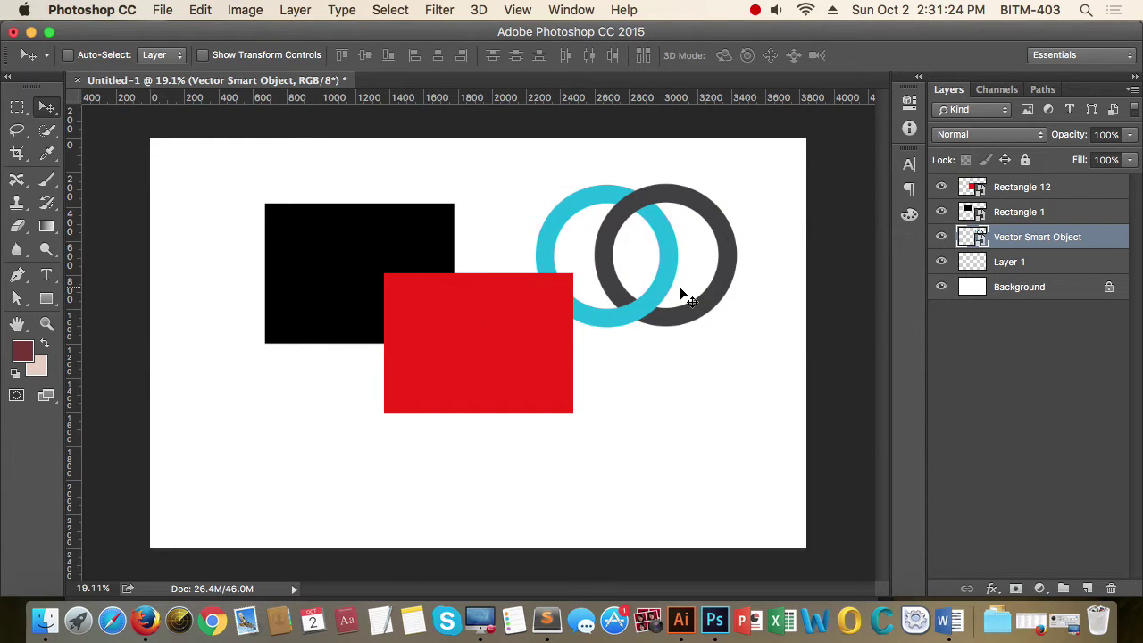
left_click_drag(681, 295, 718, 273)
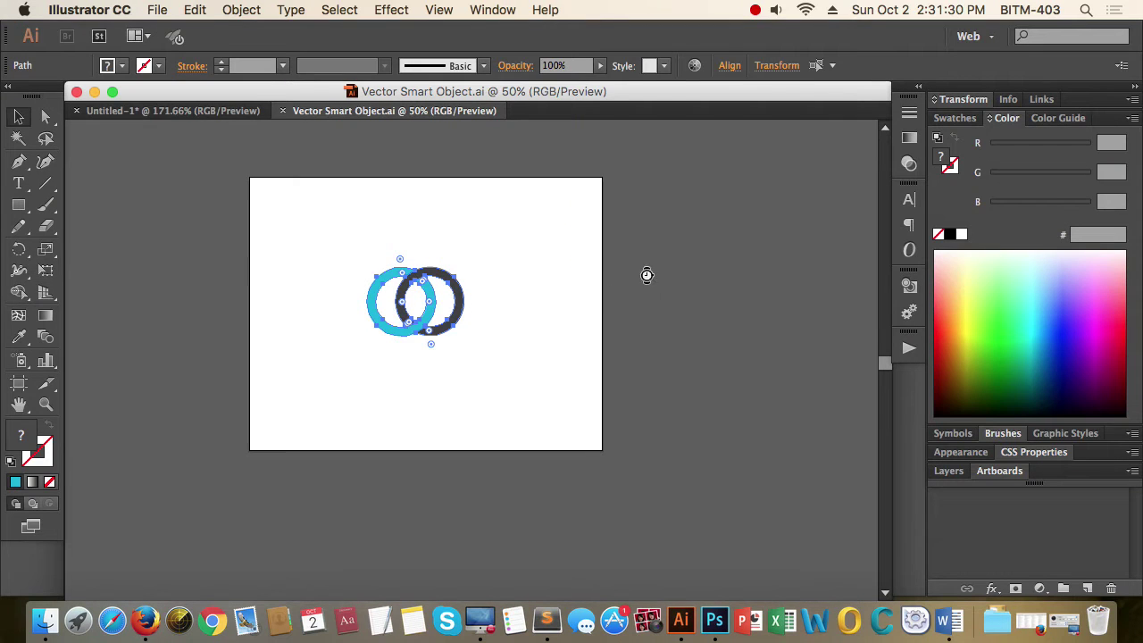
Close Vector Smart Object.ai and Untitled-1 in Illustrator, and return to Photoshop.
key("super+w")
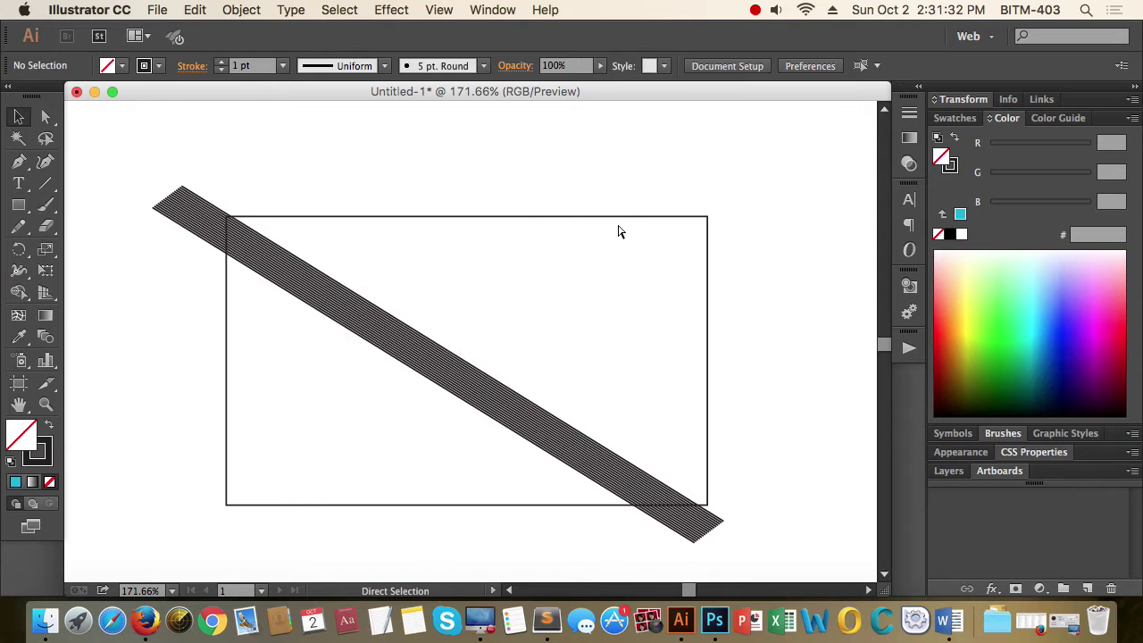
key("super+w")
left_click(873, 503)
key("super+Tab")
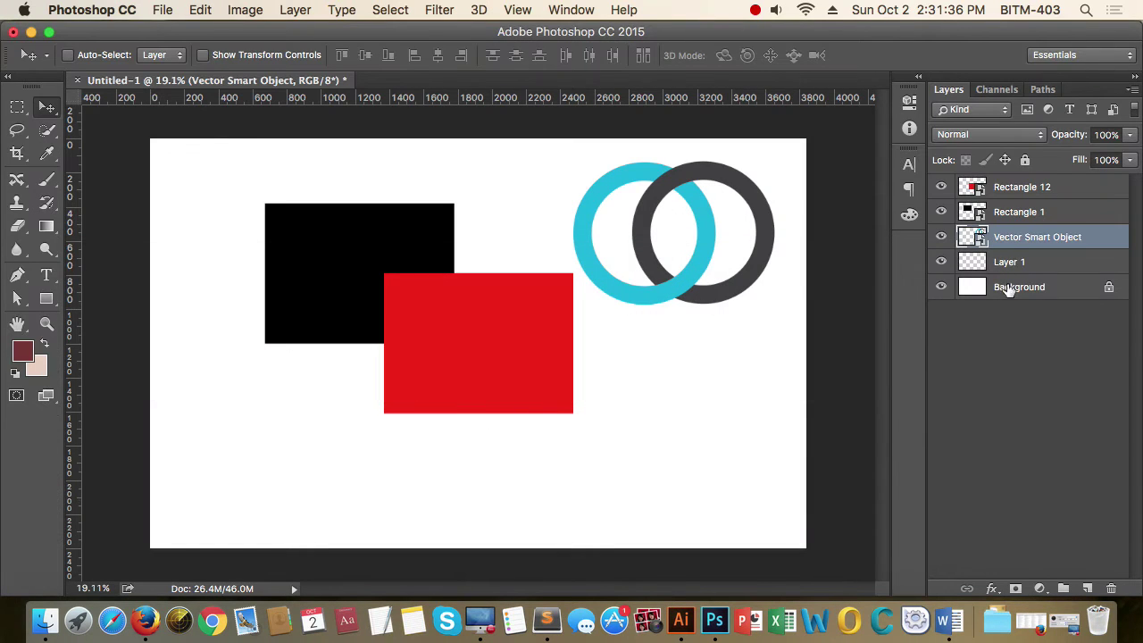
Toggle the Vector Smart Object layer's visibility to check which artwork it holds.
left_click(940, 238)
left_click(940, 238)
left_click(940, 239)
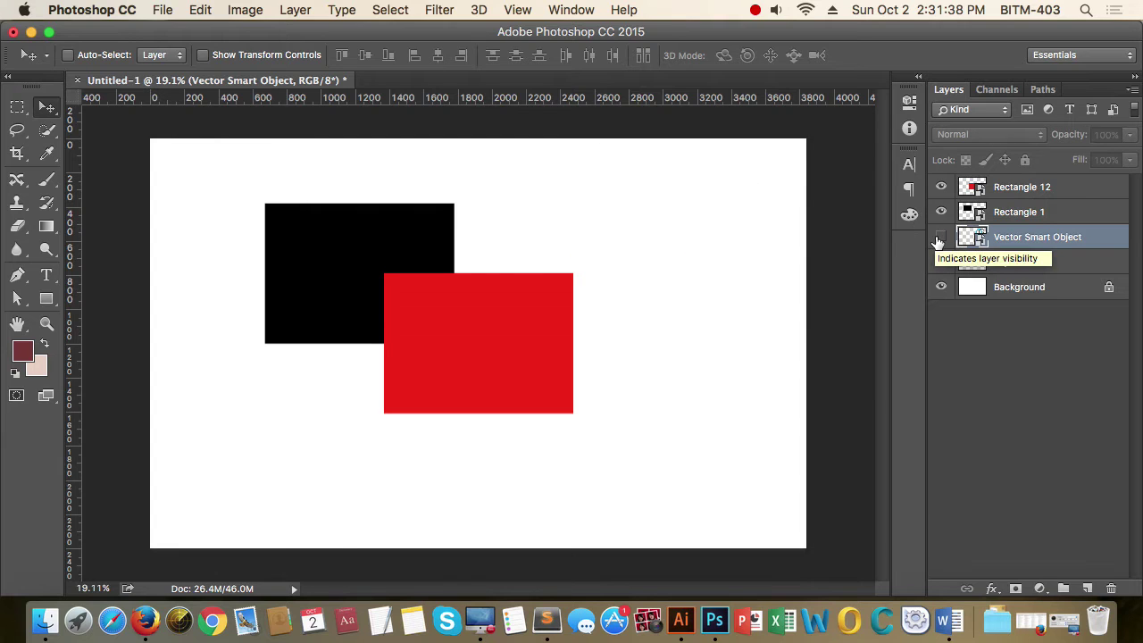
left_click(940, 237)
left_click(940, 237)
left_click(940, 237)
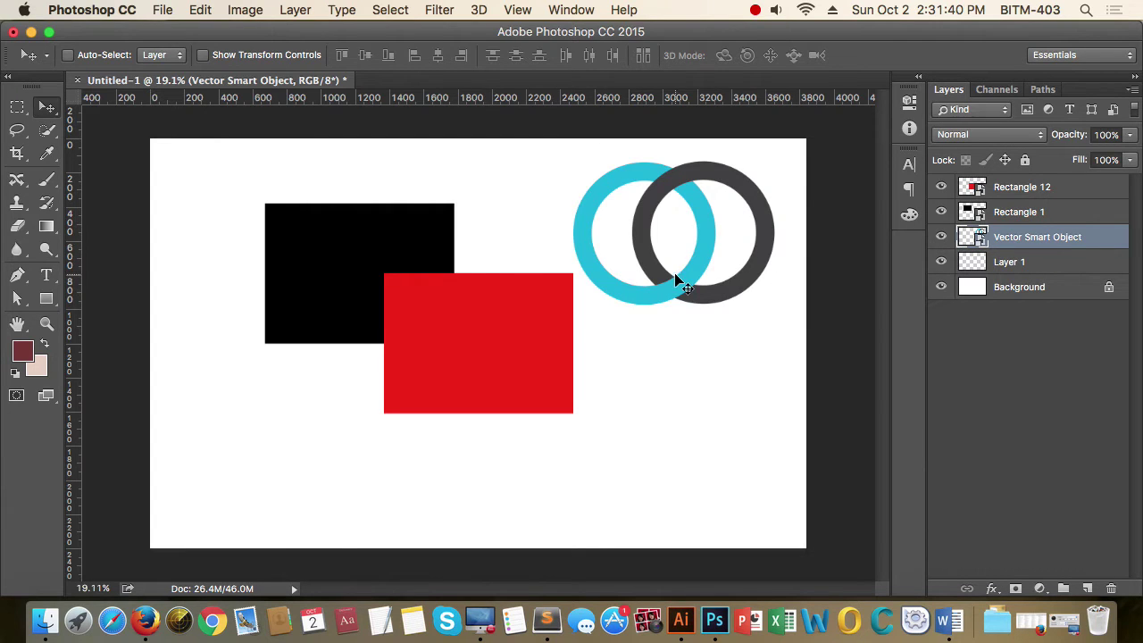
Move the rings straight down and shift the red rectangle left so it overlaps more of the black one.
left_click_drag(684, 284, 672, 347)
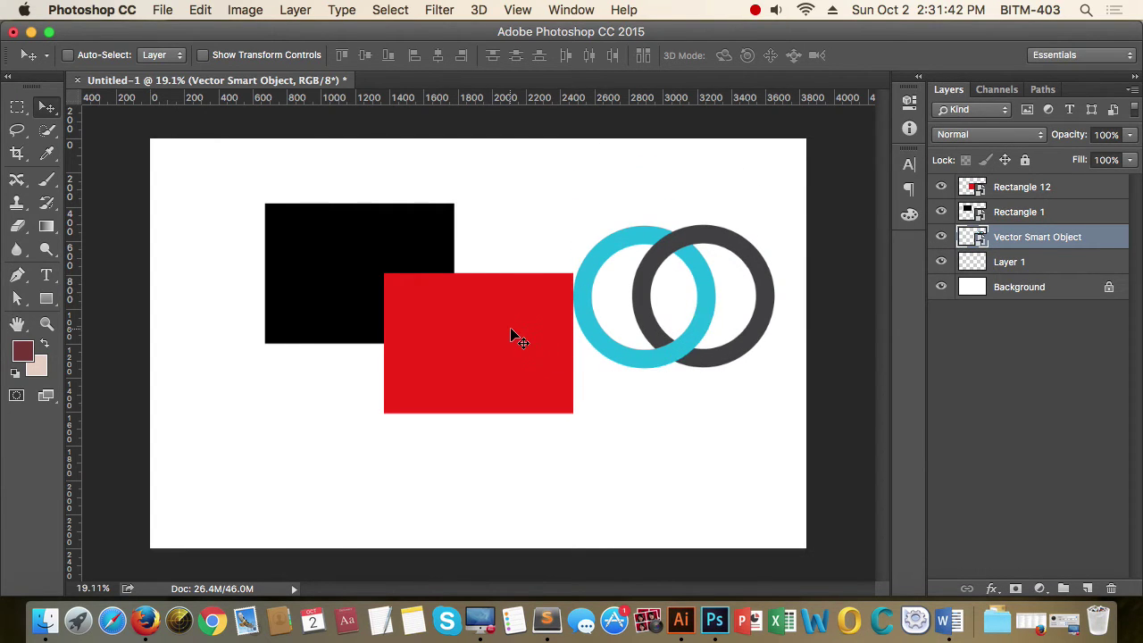
right_click(516, 332)
left_click(544, 332)
left_click_drag(469, 344, 416, 343)
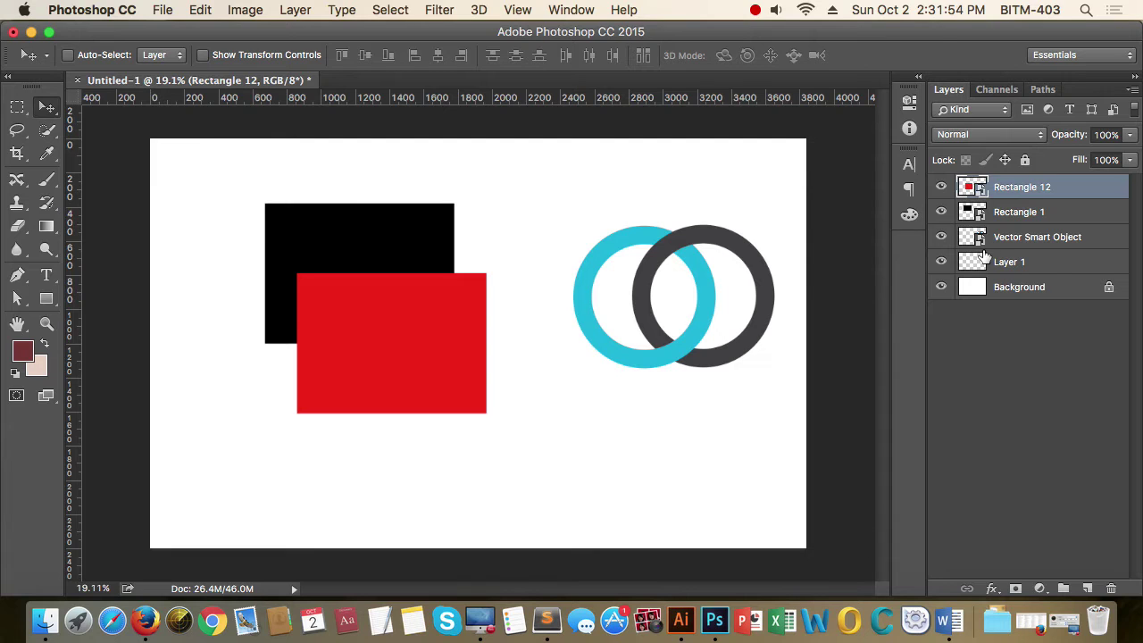
Paste and enlarge the captured layer thumbnail to examine its vector smart object icon, and delete the pasted layer.
key("super")
left_click(991, 239, "super")
key("super+v")
key("super+t")
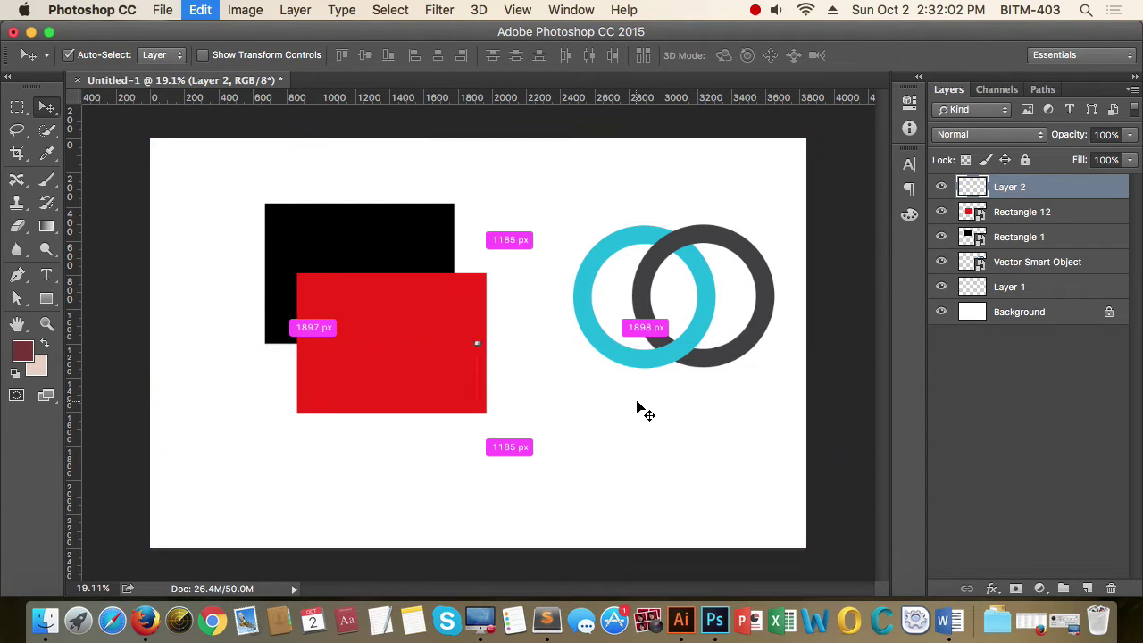
left_click_drag(495, 350, 669, 467)
left_click_drag(613, 412, 727, 477)
key("Return")
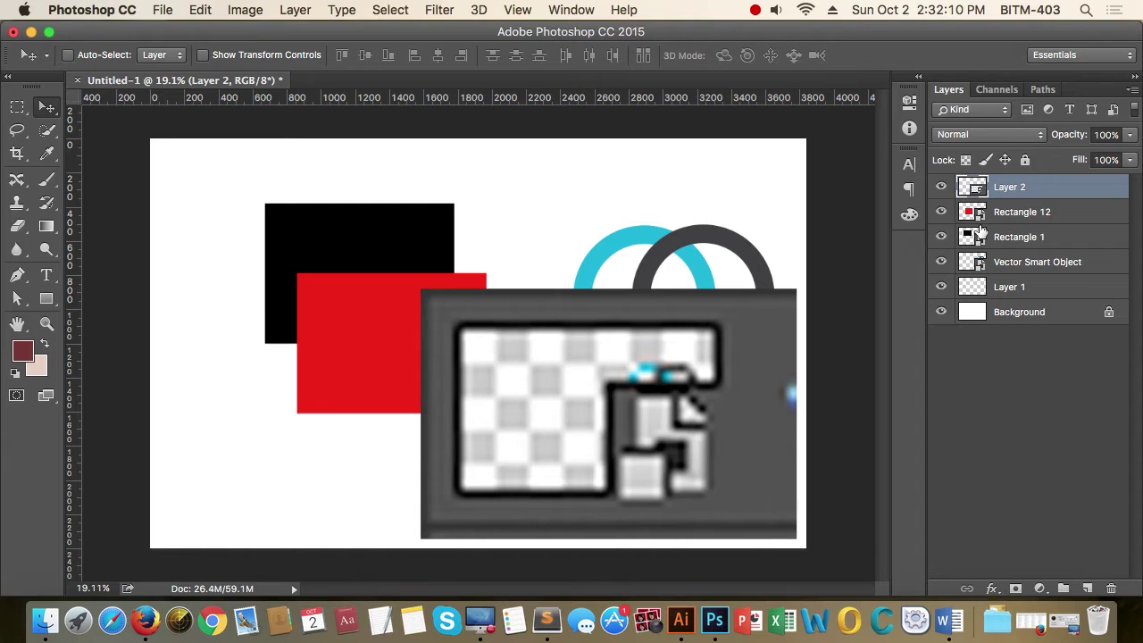
key("BackSpace")
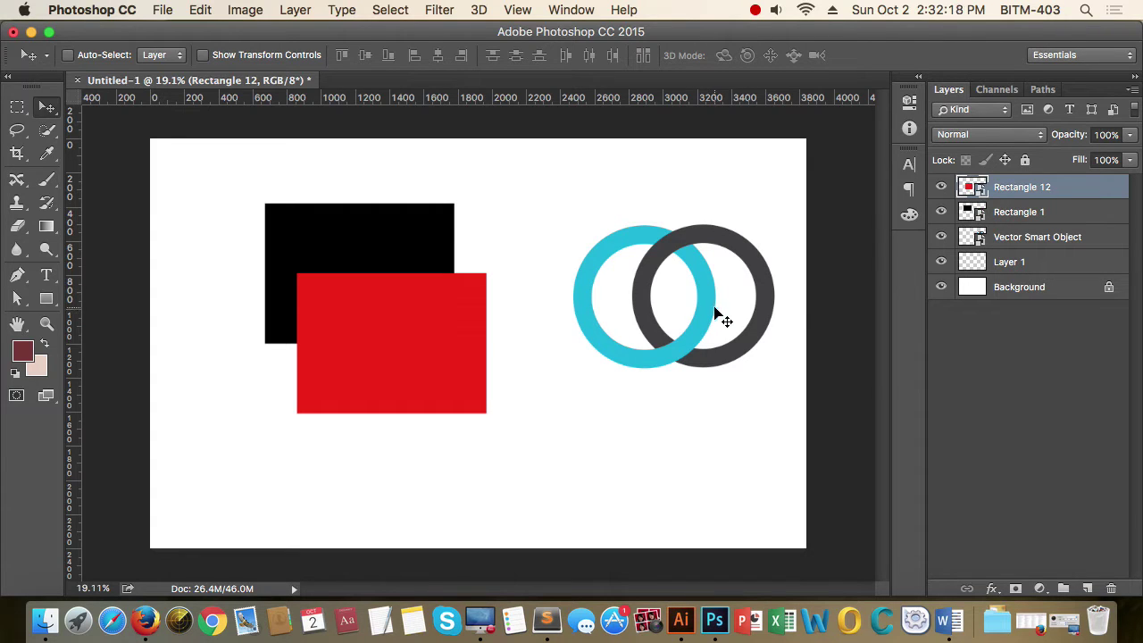
Check the Vector Smart Object layer's visibility and scale the rings down to about 474% by 476%.
left_click(995, 240)
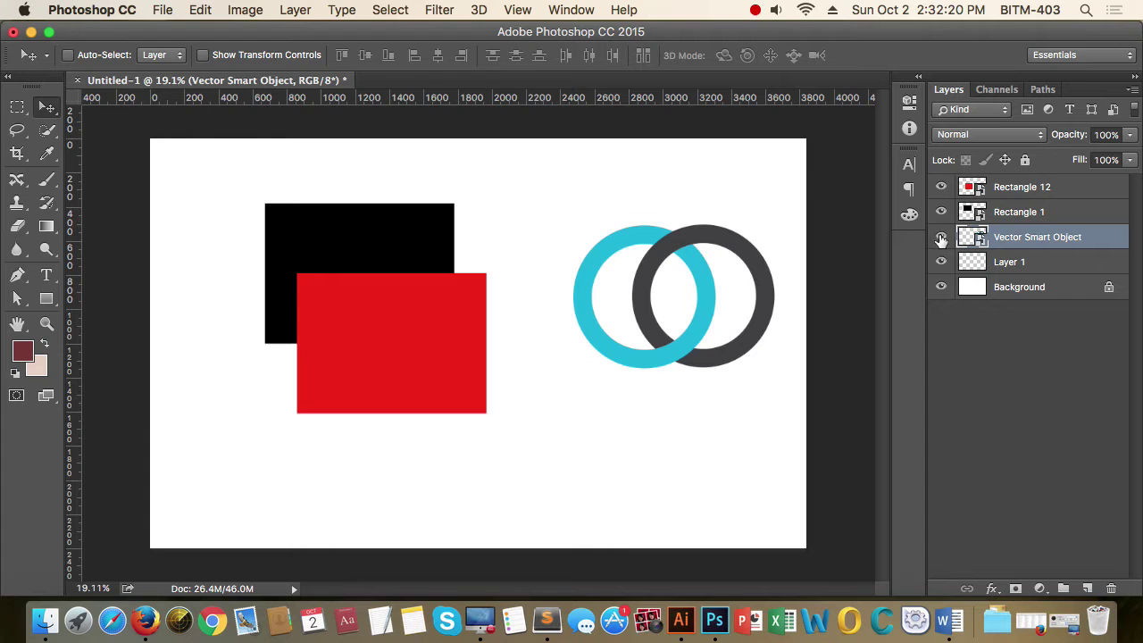
left_click(941, 237)
left_click(941, 236)
key("super+t")
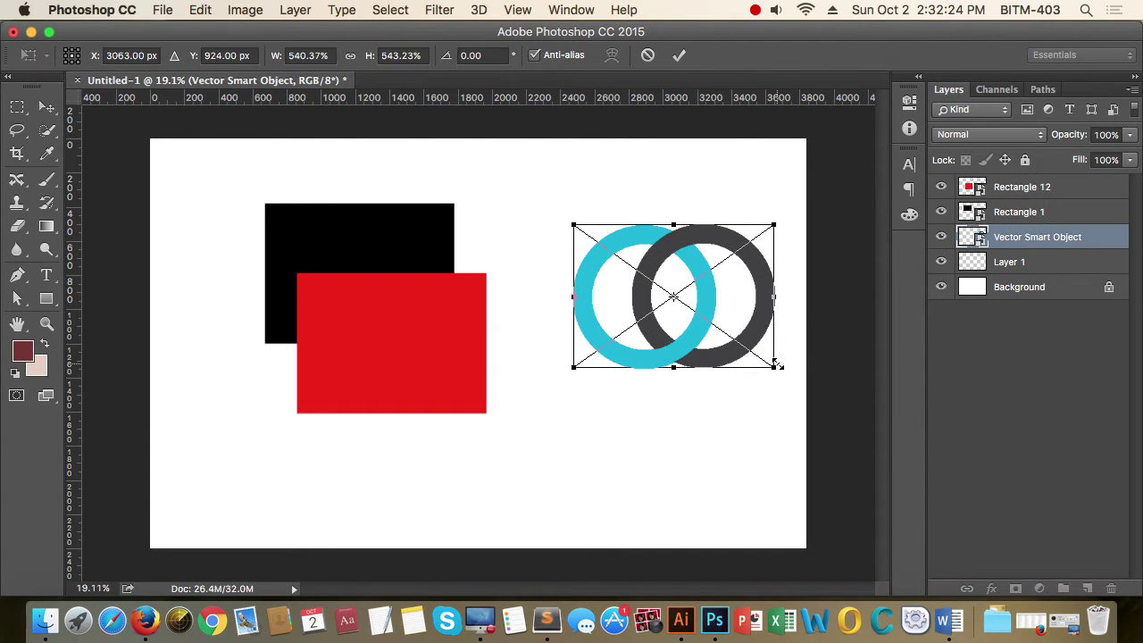
mouse_move(776, 365)
left_mouse_down()
mouse_move(734, 359)
mouse_move(761, 364)
left_mouse_up()
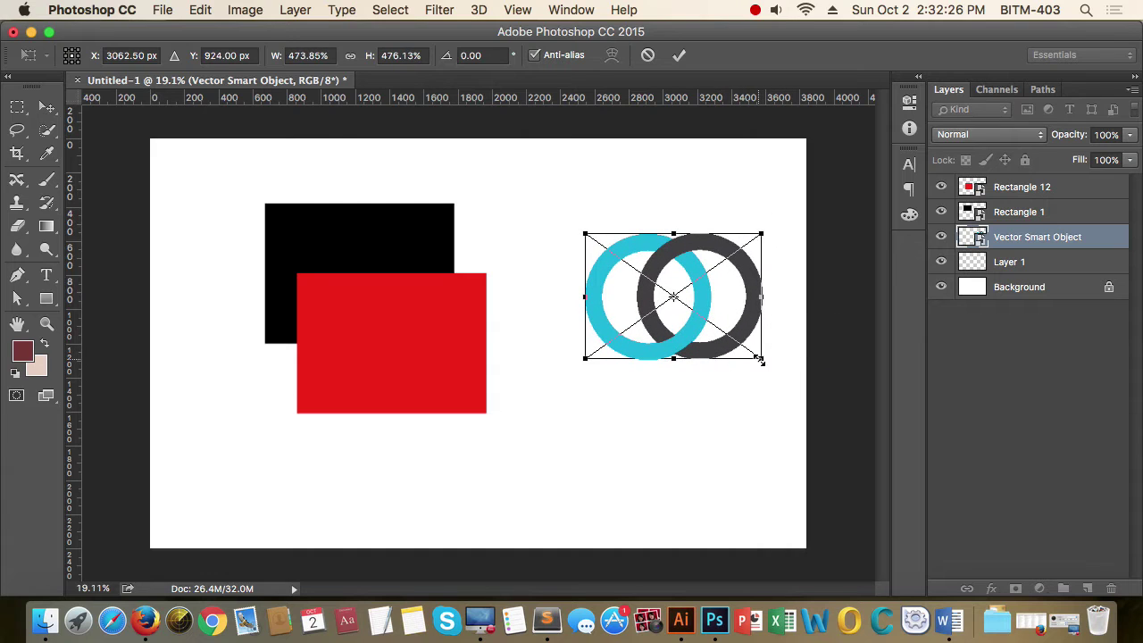
key("Return")
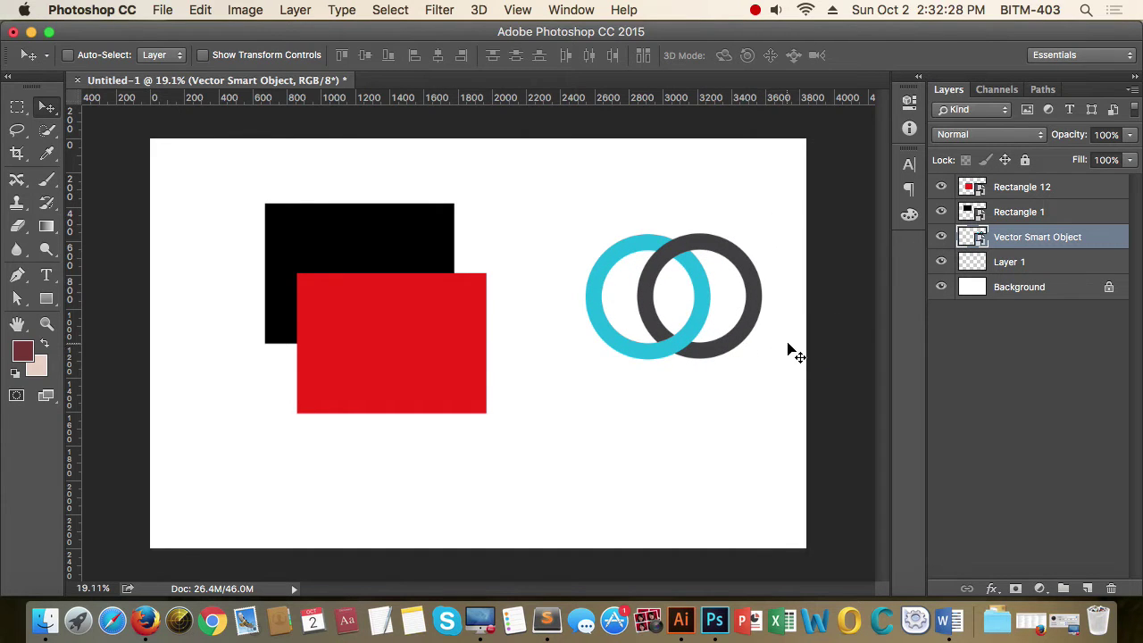
Try to delete a rectangular marquee selection from the dark ring's upper-right part, and deselect it.
key("m")
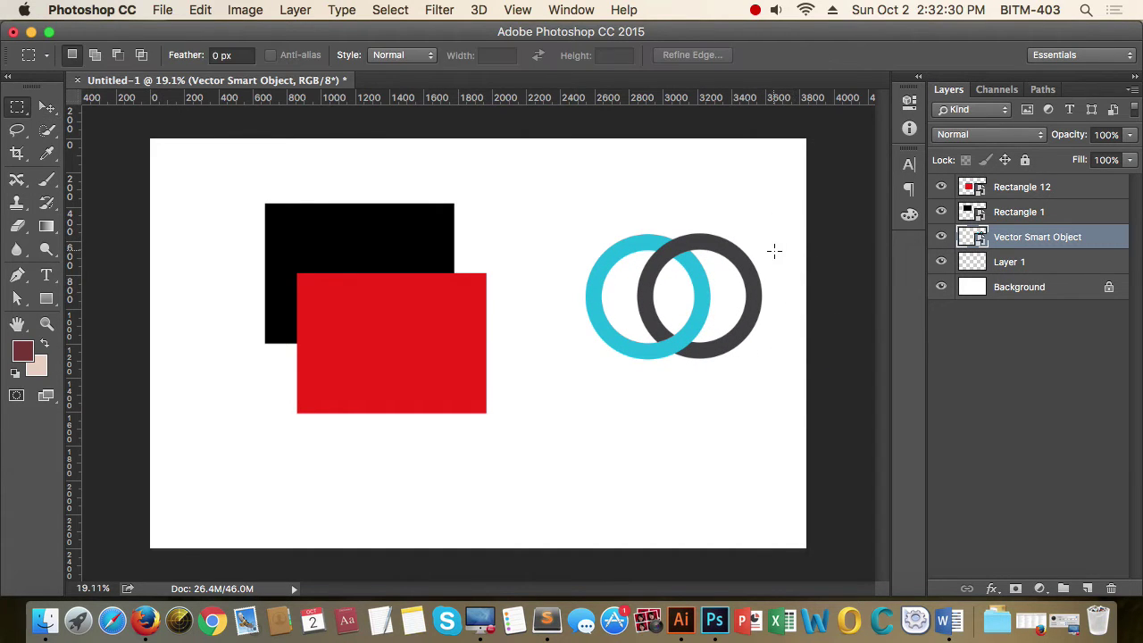
left_click_drag(766, 233, 724, 295)
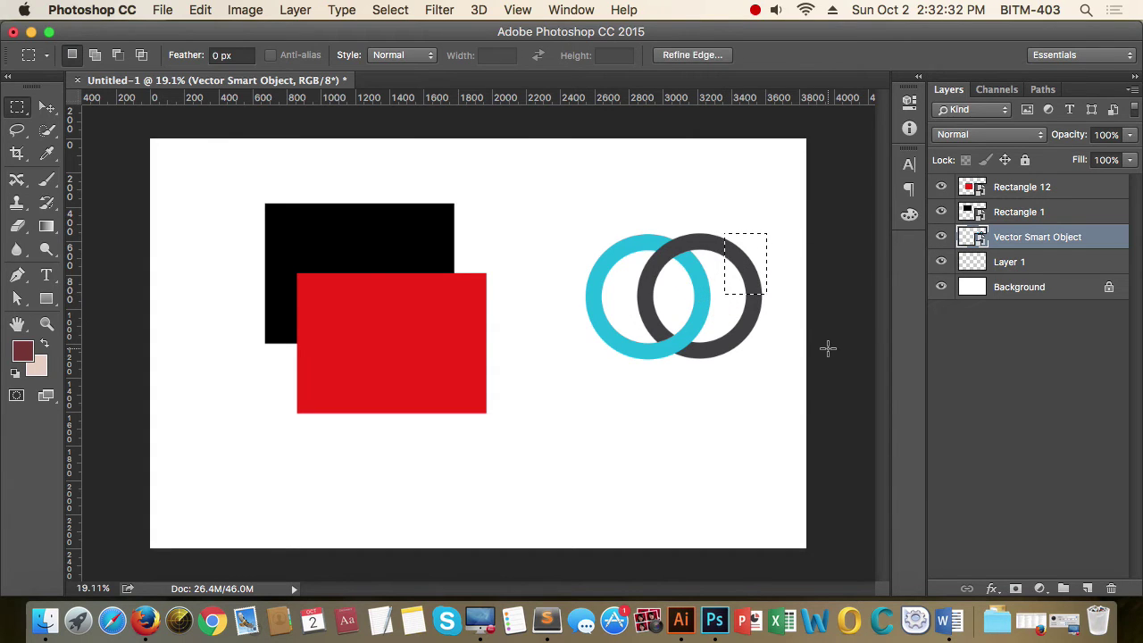
key("alt")
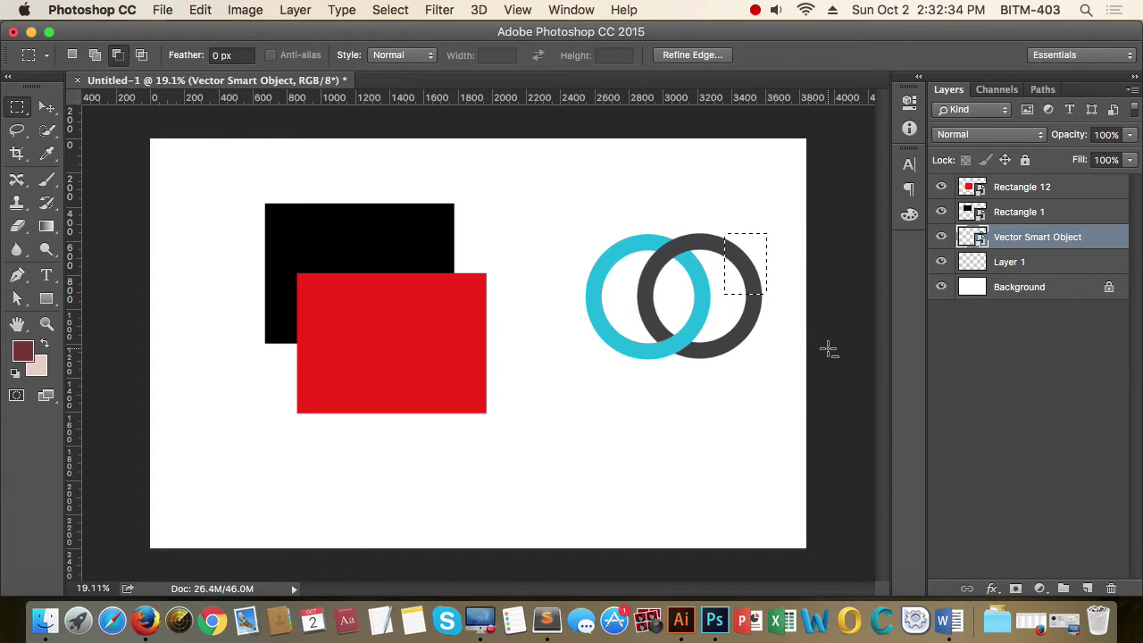
key("BackSpace")
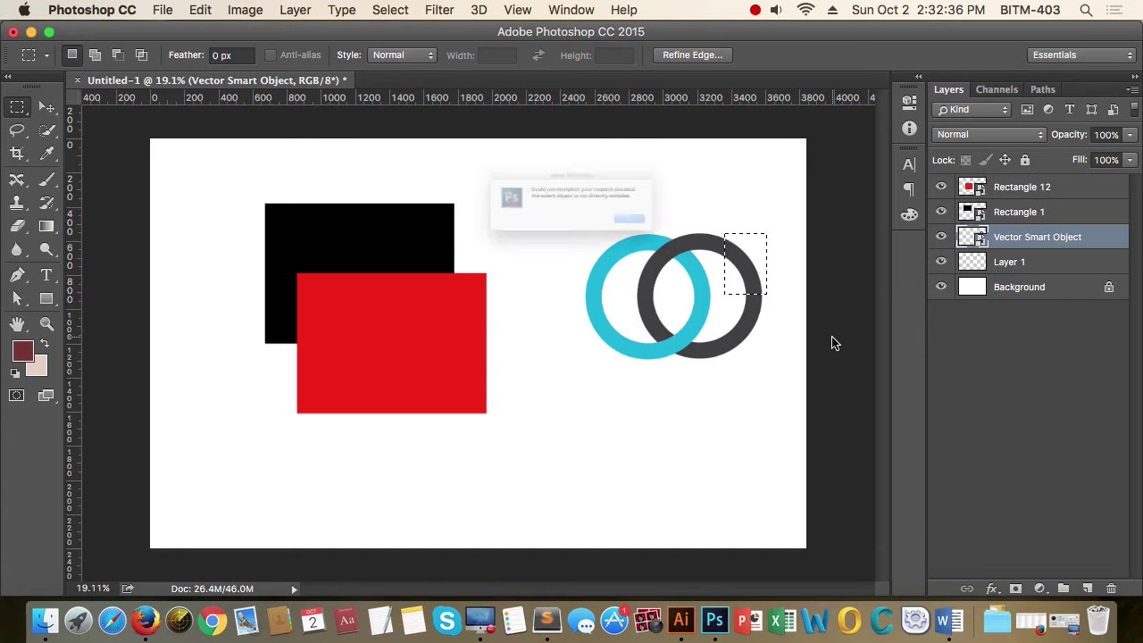
left_click(714, 244)
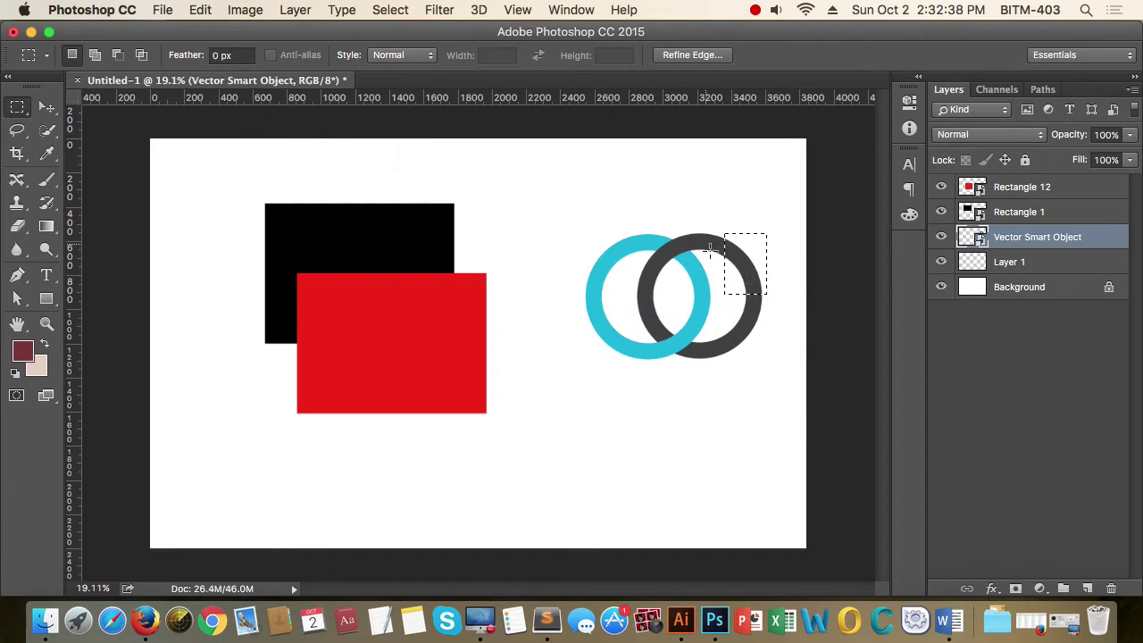
left_click(790, 312)
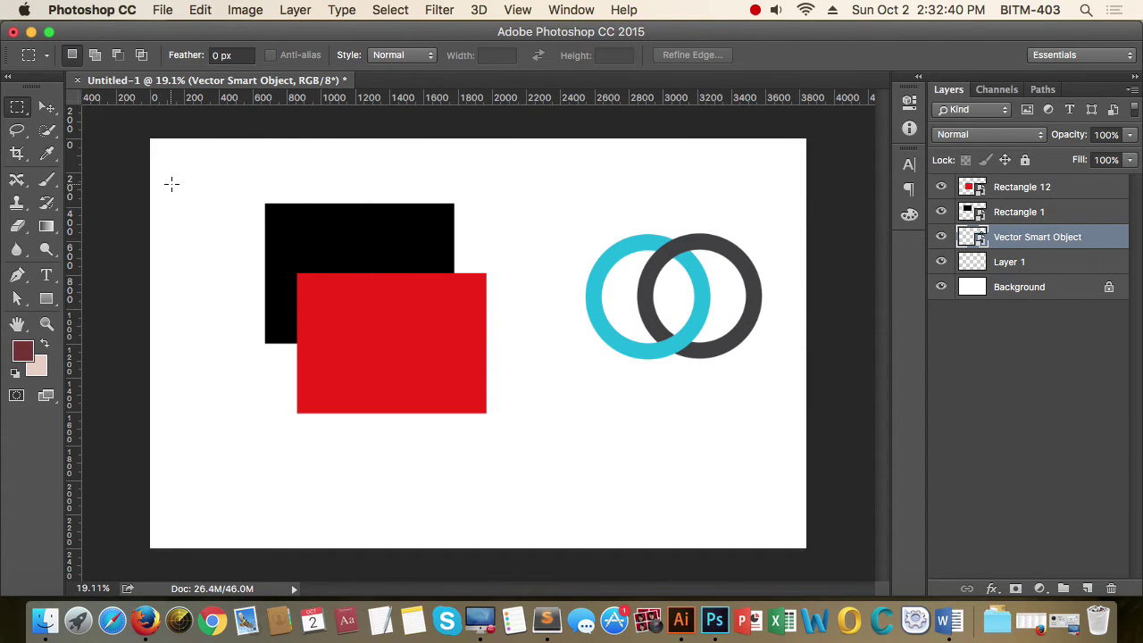
left_click(47, 107)
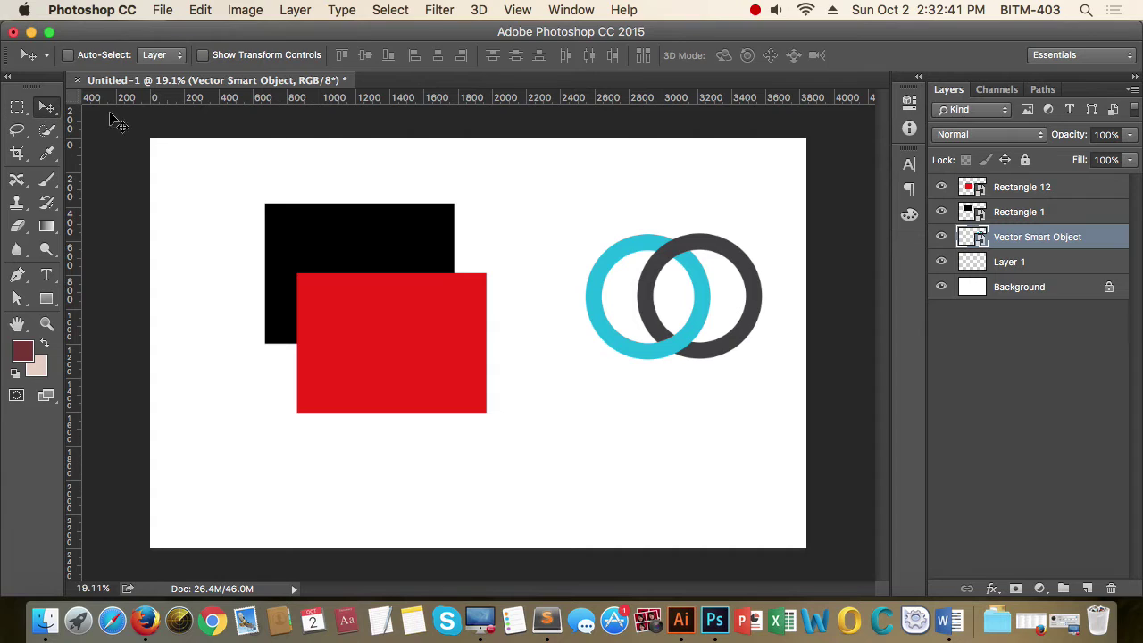
Launch Illustrator from the vector smart object, create a new 792 by 612 px RGB document there, and return to Photoshop.
double_click(977, 238)
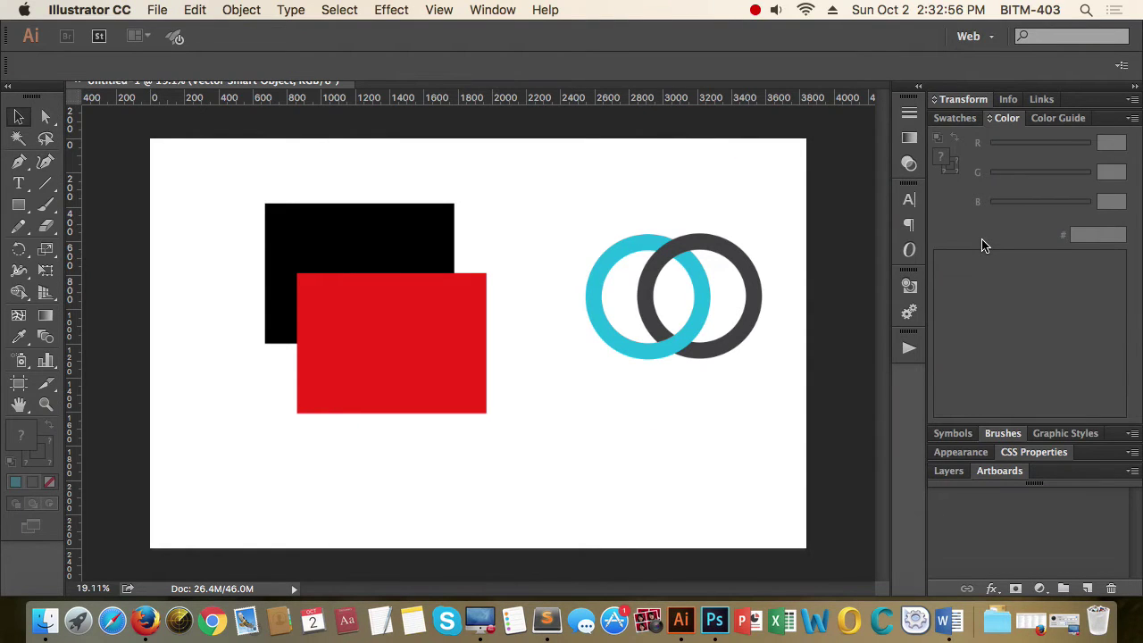
key("super+n")
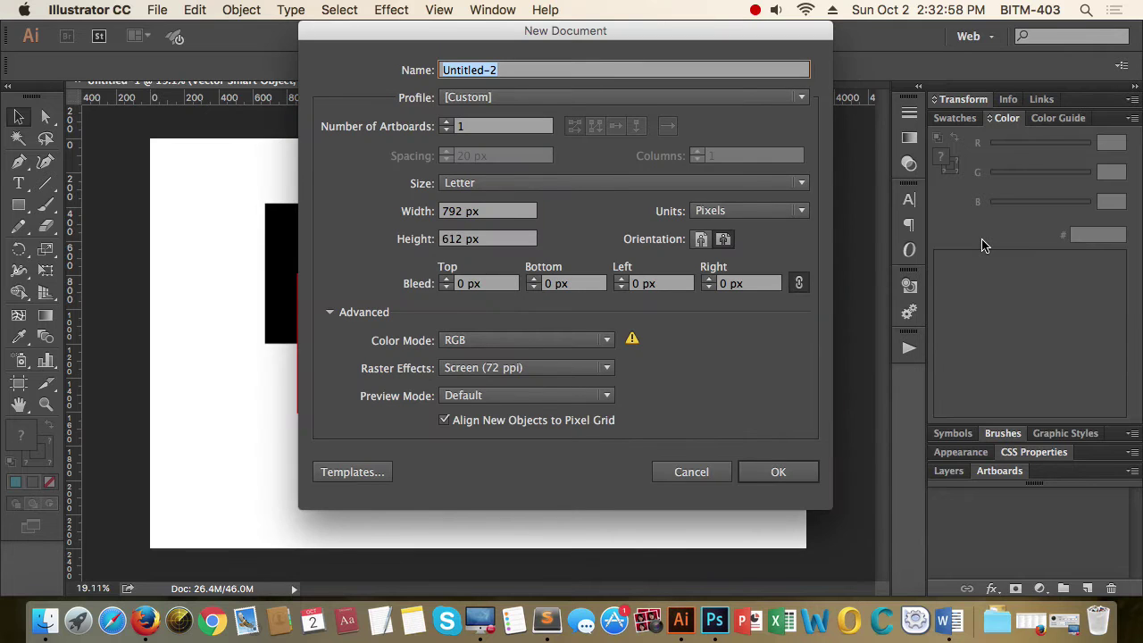
key("Return")
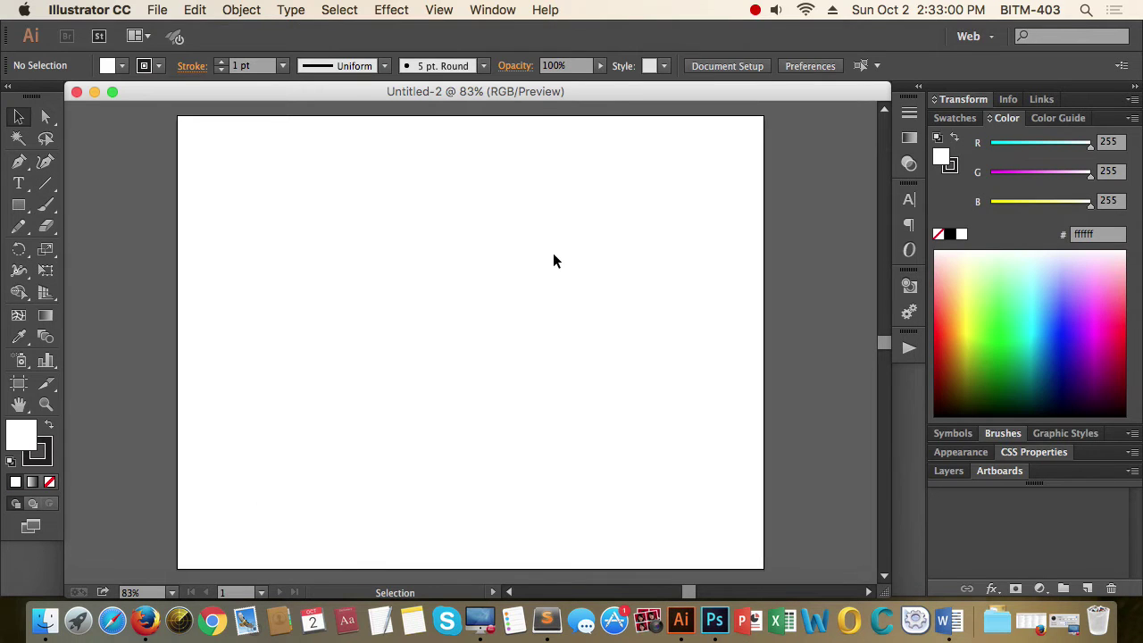
key("super+Tab")
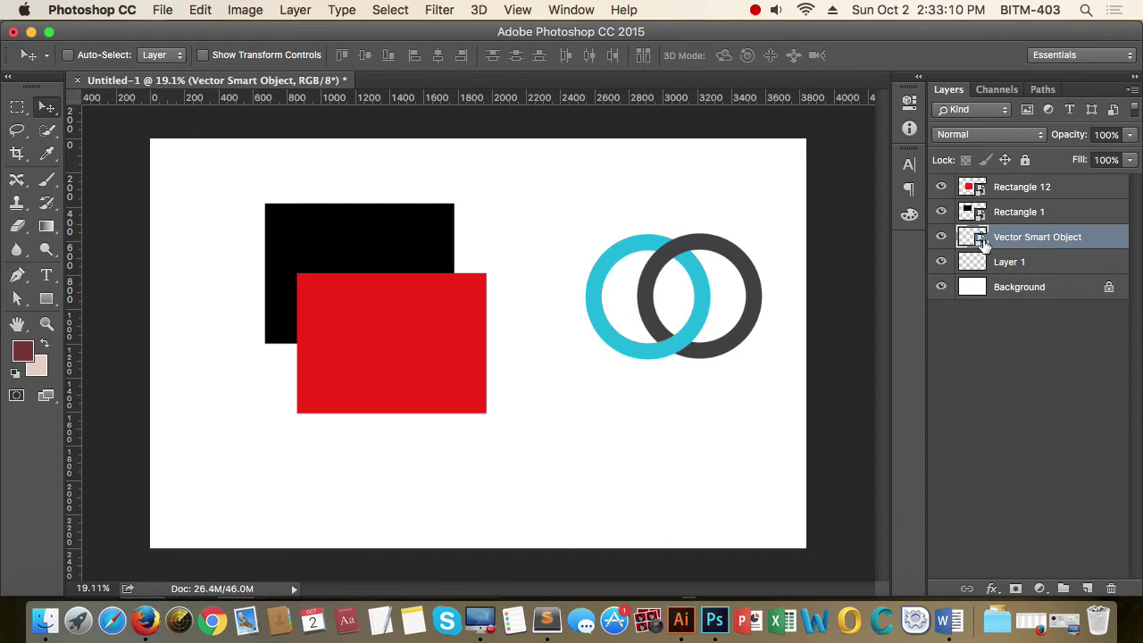
Switch to Illustrator and recolor the dark gray ring in the vector smart object artwork to crimson red.
key("super+Tab")
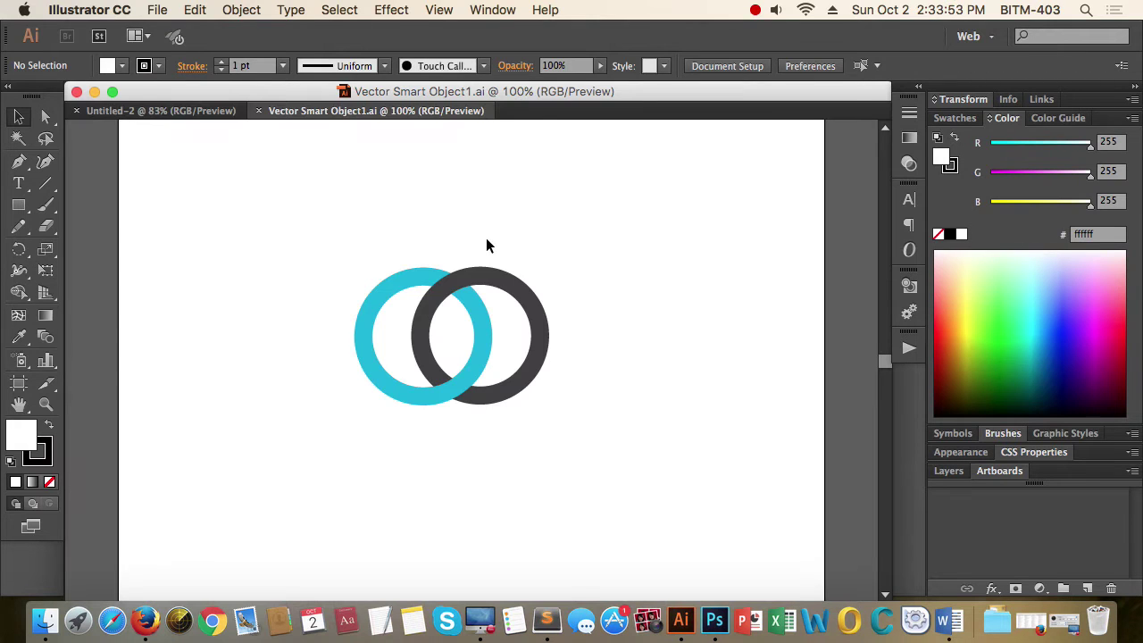
left_click_drag(365, 228, 600, 353)
left_click(556, 306)
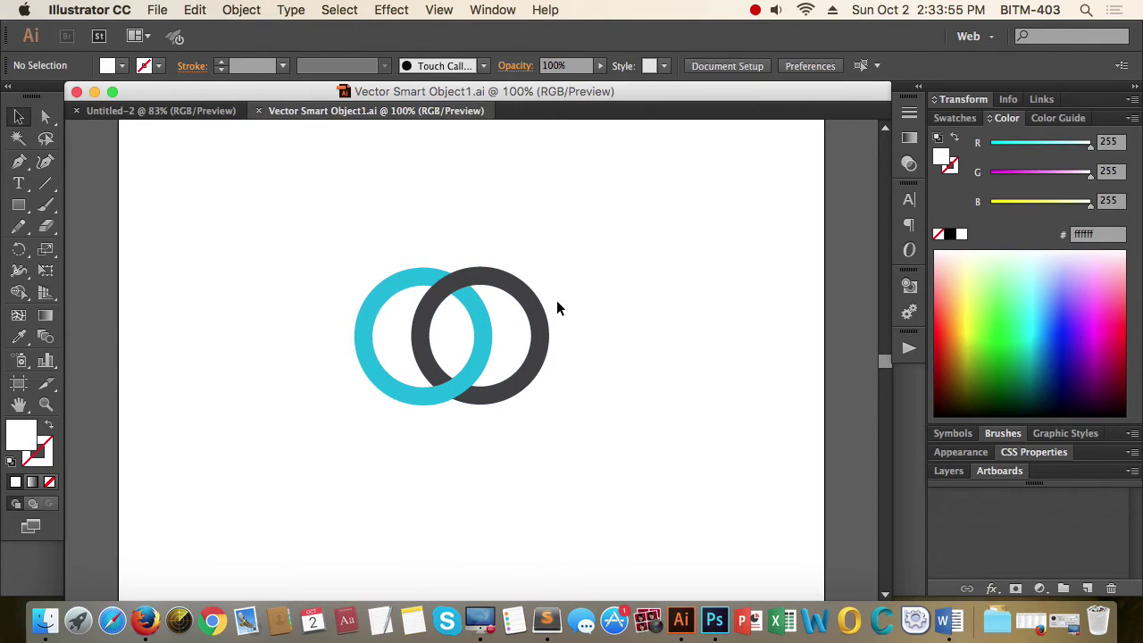
left_click(48, 117)
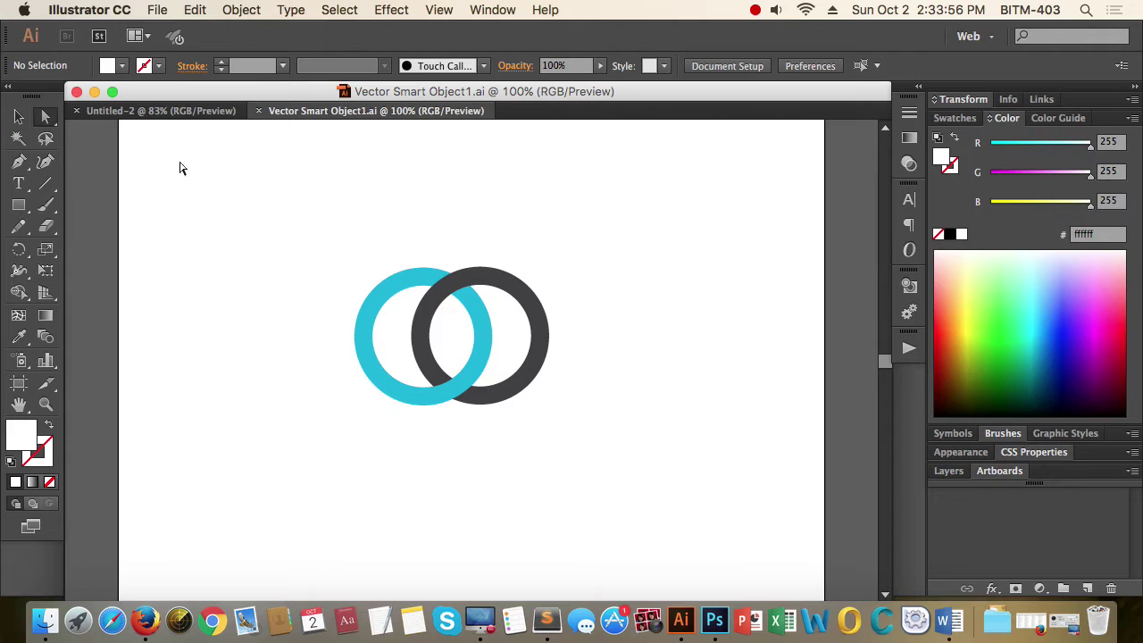
left_click(507, 282)
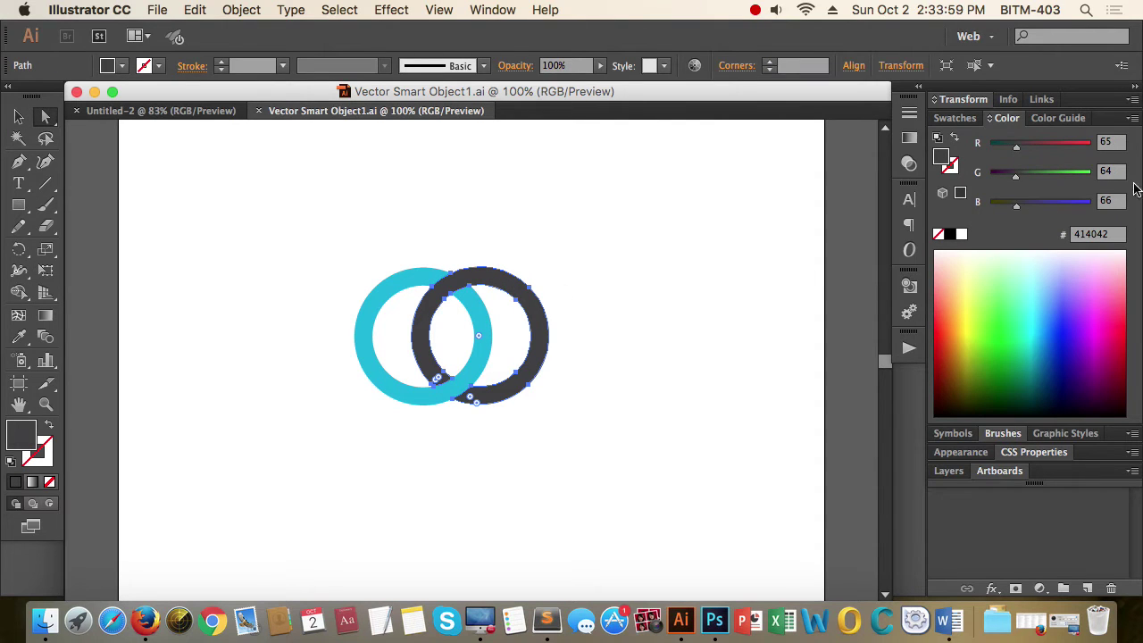
left_click_drag(1075, 176, 1000, 178)
left_click(634, 288)
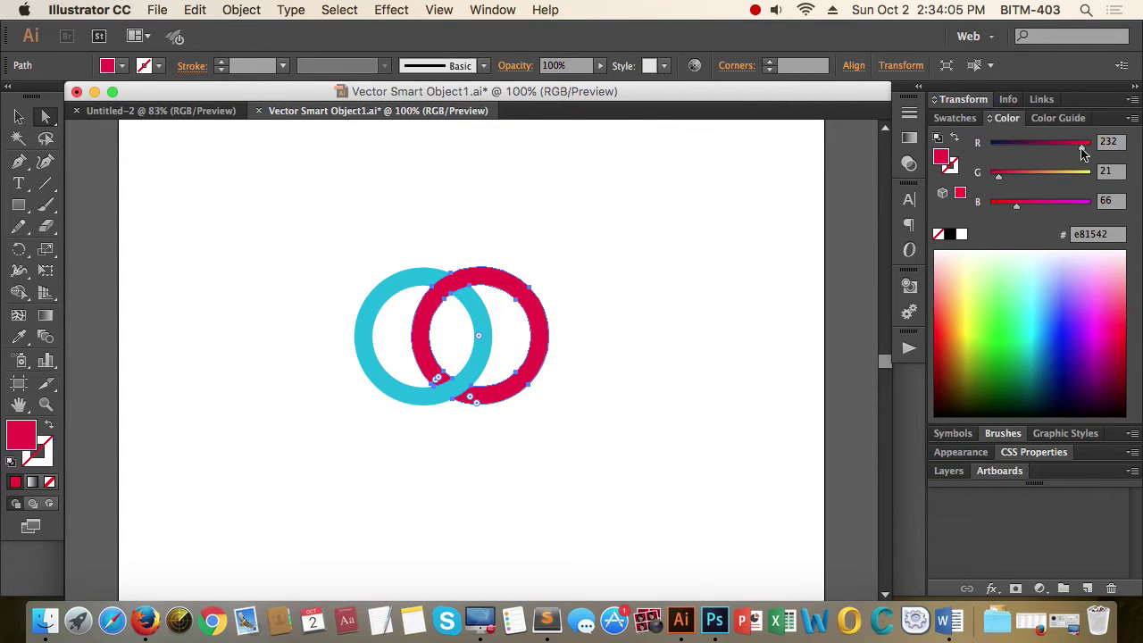
left_click_drag(1082, 145, 1066, 145)
left_click(544, 427)
Recolor the cyan ring to bright yellow, #f3fc00.
left_click(395, 404)
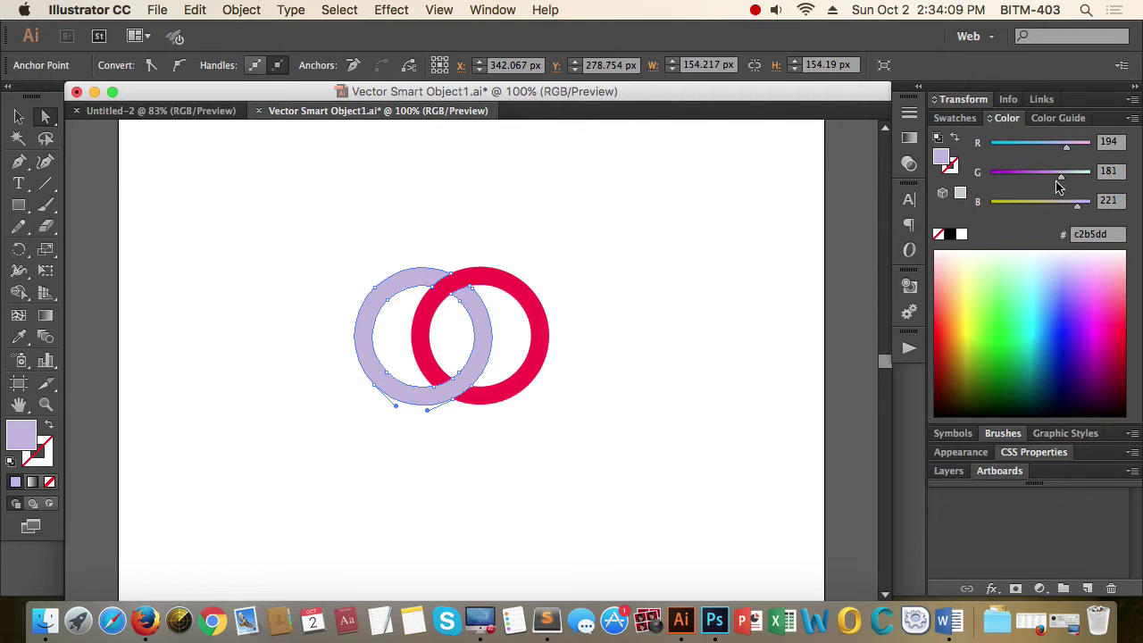
left_click_drag(1072, 203, 991, 204)
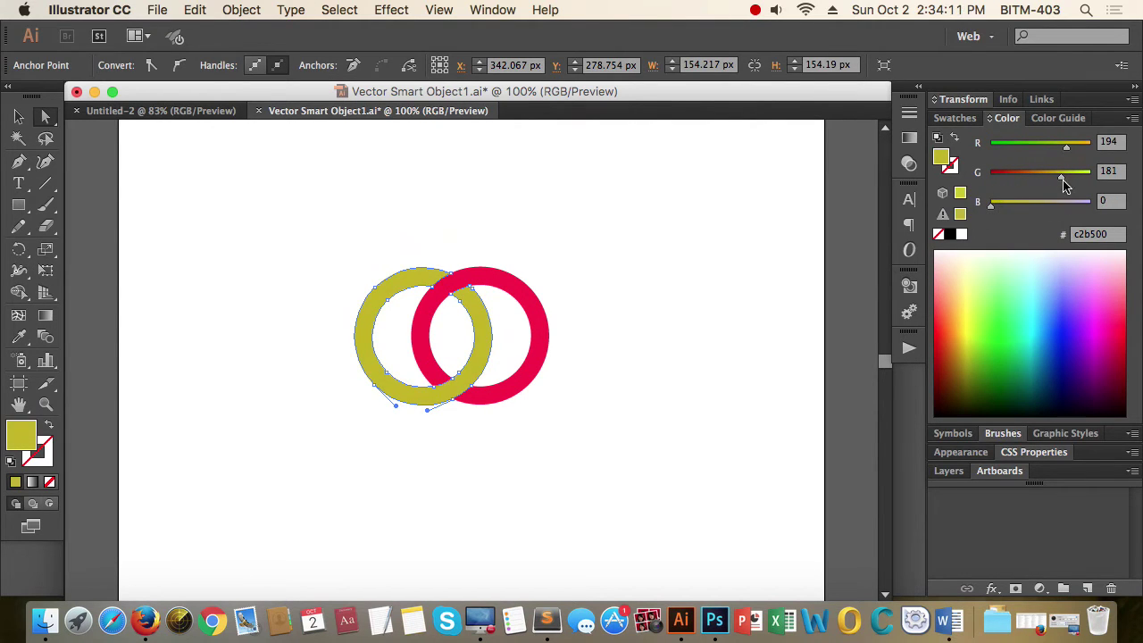
left_click_drag(1062, 176, 1086, 152)
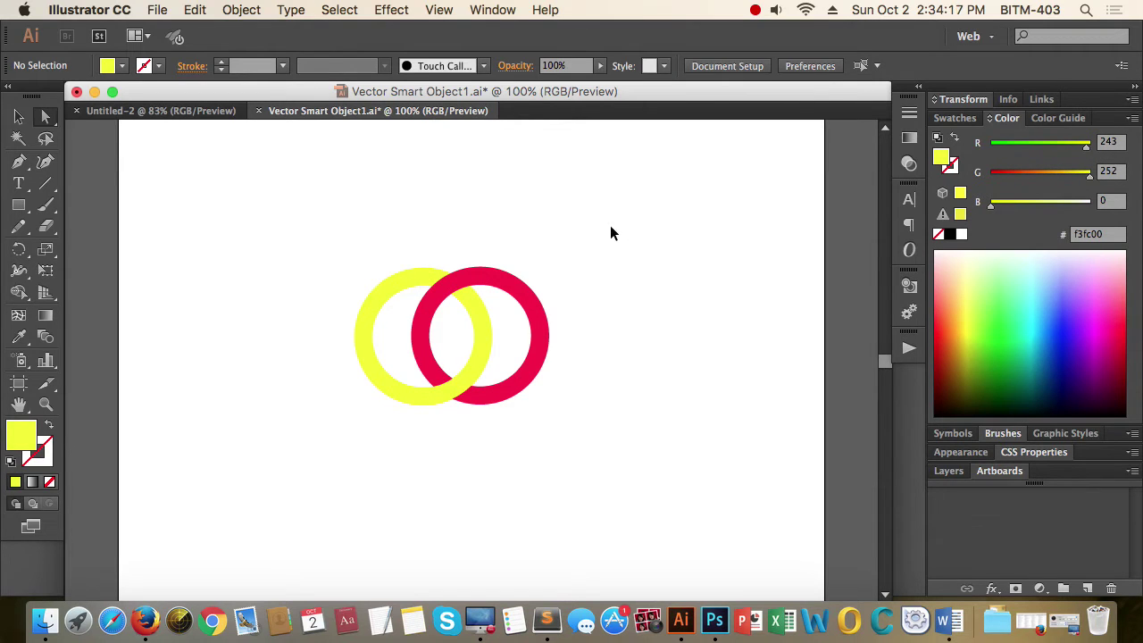
Save the recolored artwork, switch to Photoshop, and rename its smart object layer to Logo.
key("super+s")
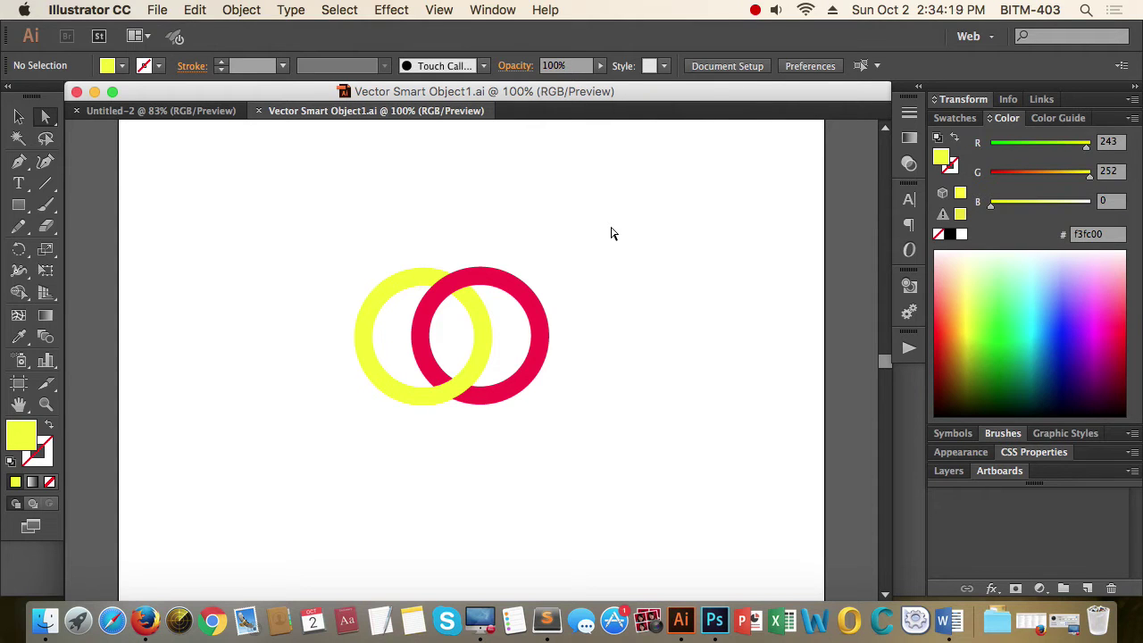
key("super+Tab")
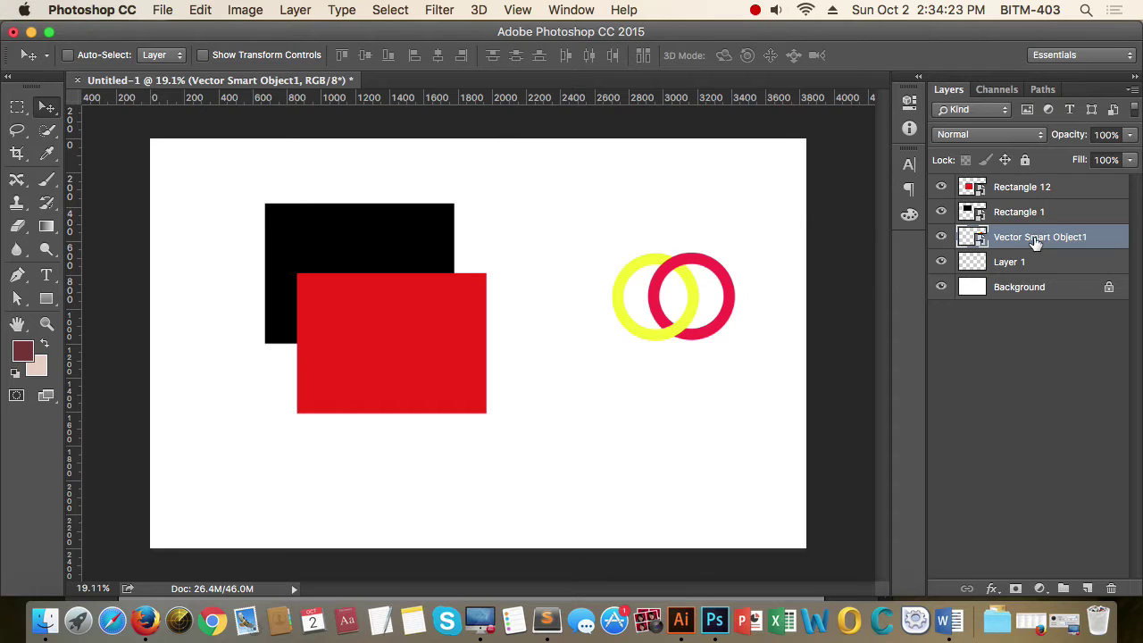
double_click(1037, 241)
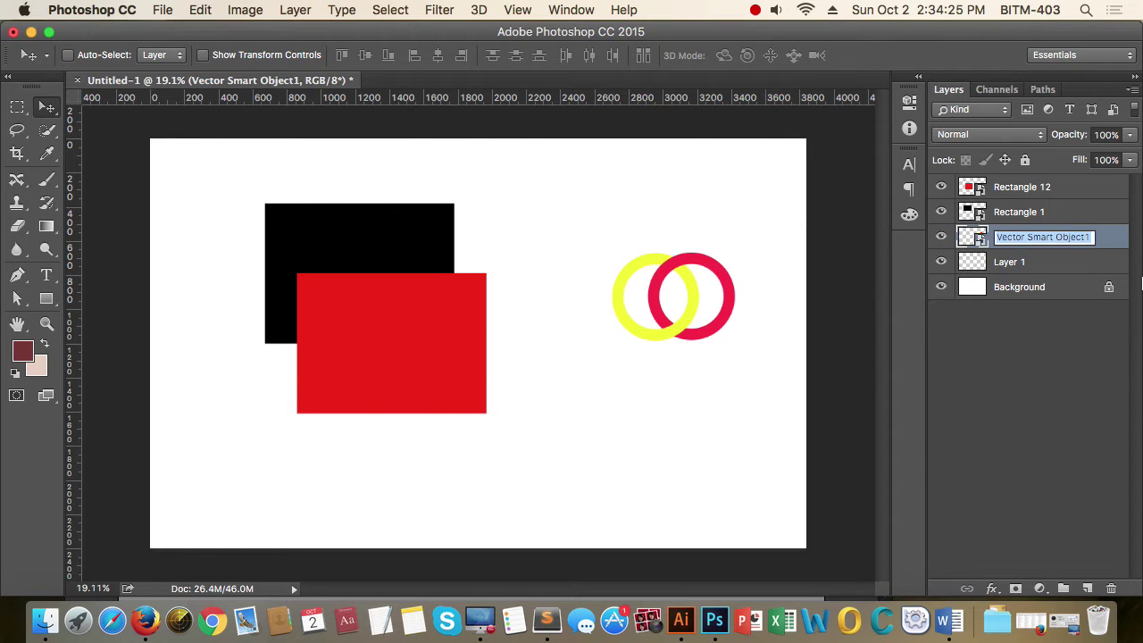
type("Logo")
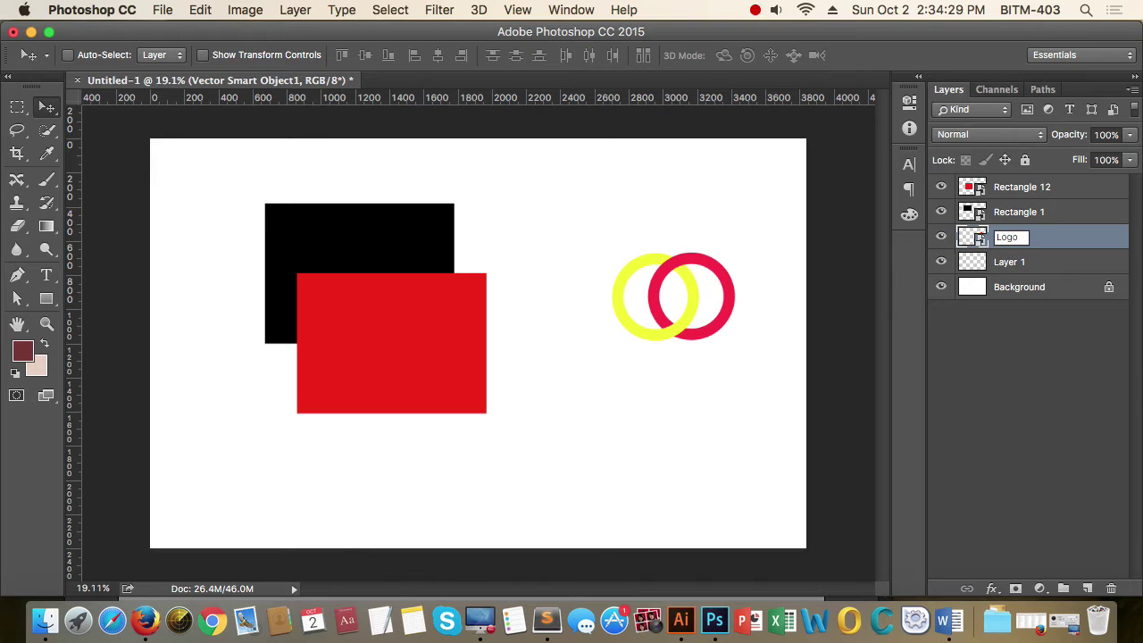
key("Return")
Close Vector Smart Object1.ai in Illustrator, and shift the Logo rings slightly to the left in Photoshop.
key("super+Tab")
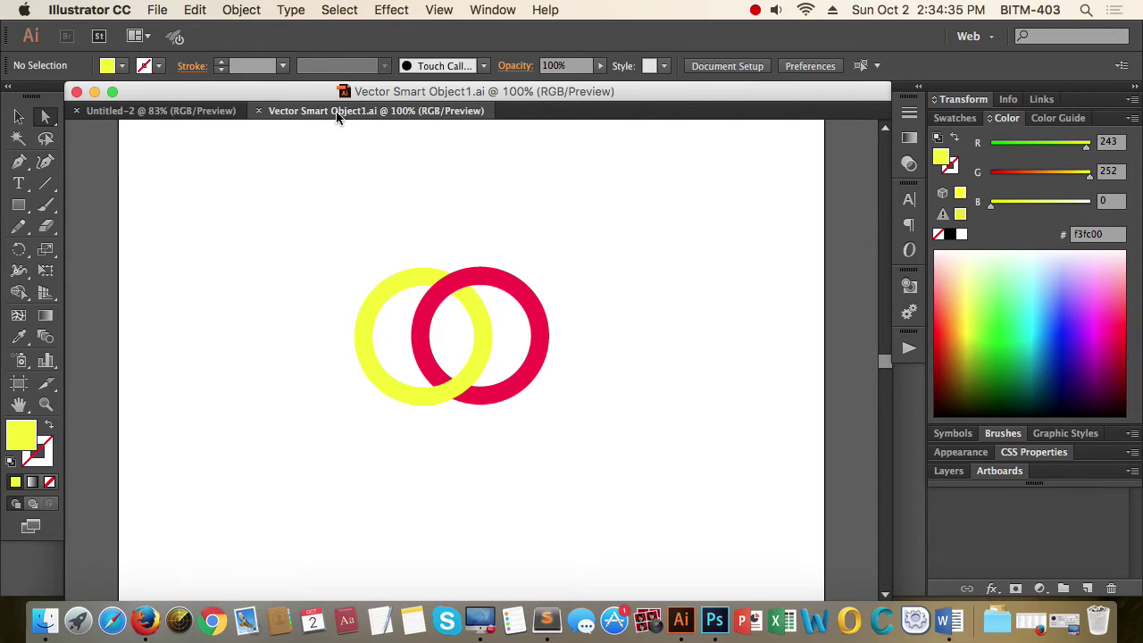
key("super+w")
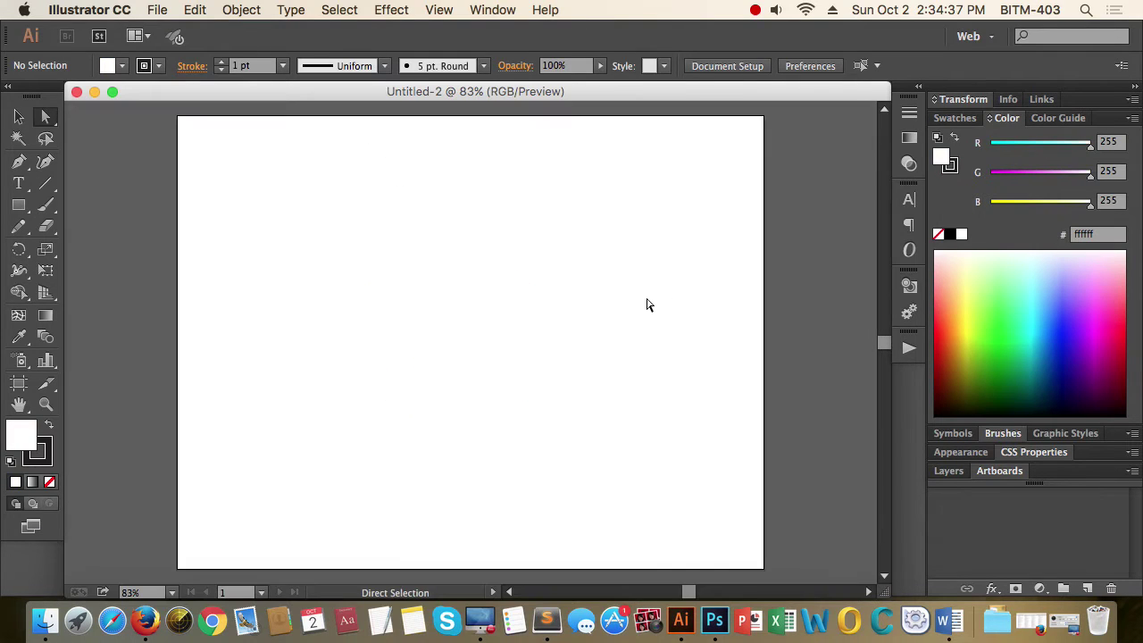
key("super+Tab")
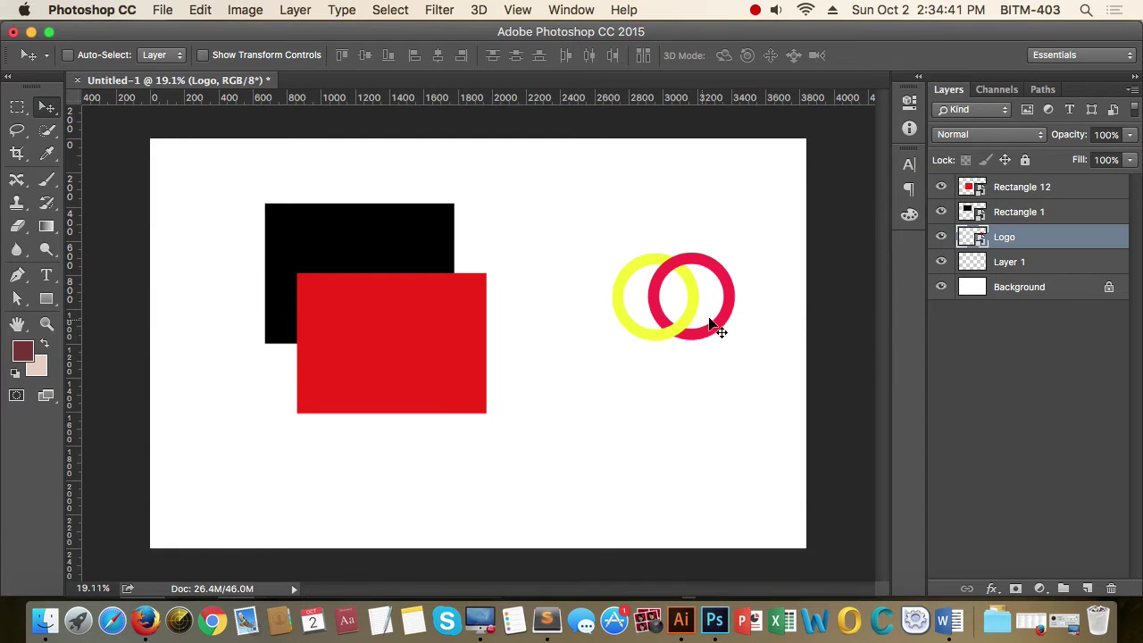
left_click_drag(705, 286, 760, 332)
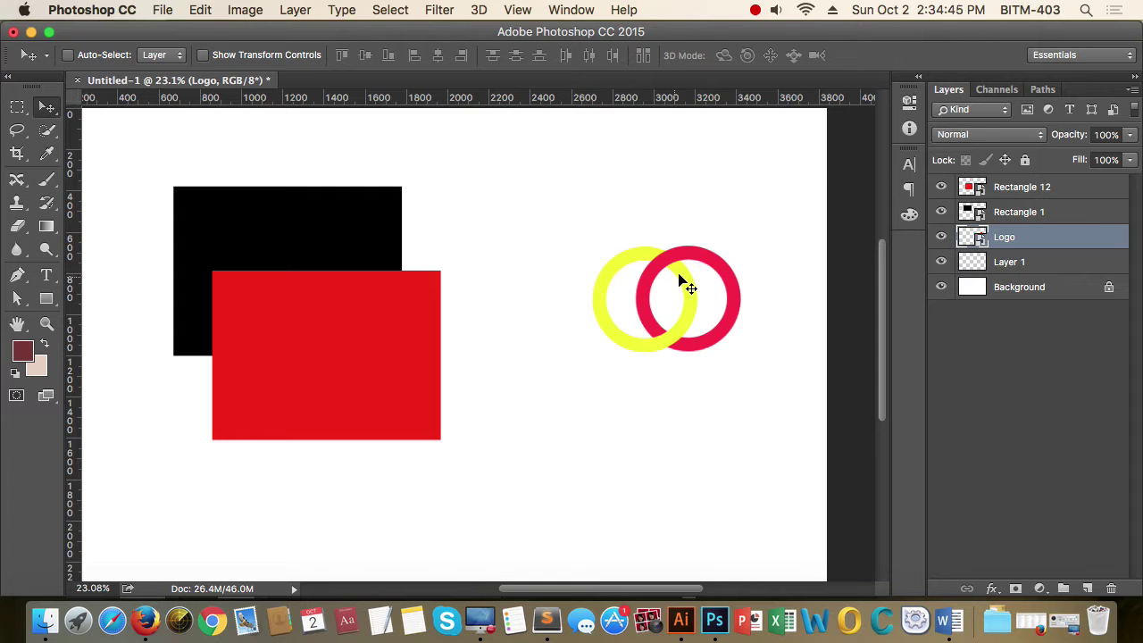
left_click_drag(680, 282, 635, 286)
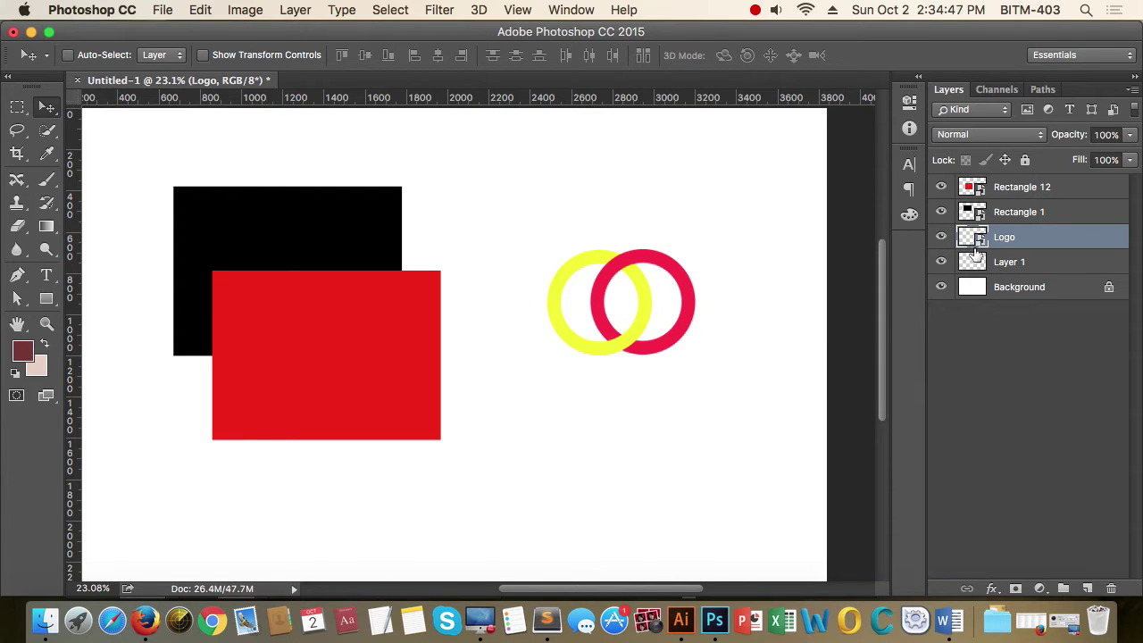
Reopen the Logo smart object's source in Illustrator and close it, and move the rings up and left in Photoshop.
double_click(979, 239)
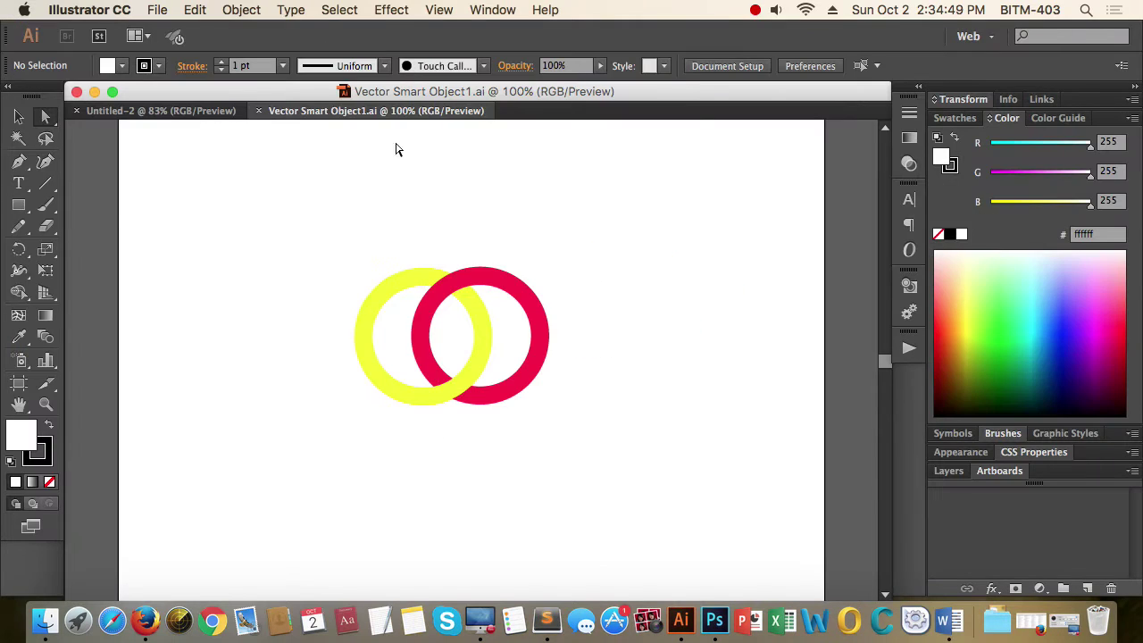
left_click_drag(344, 114, 410, 164)
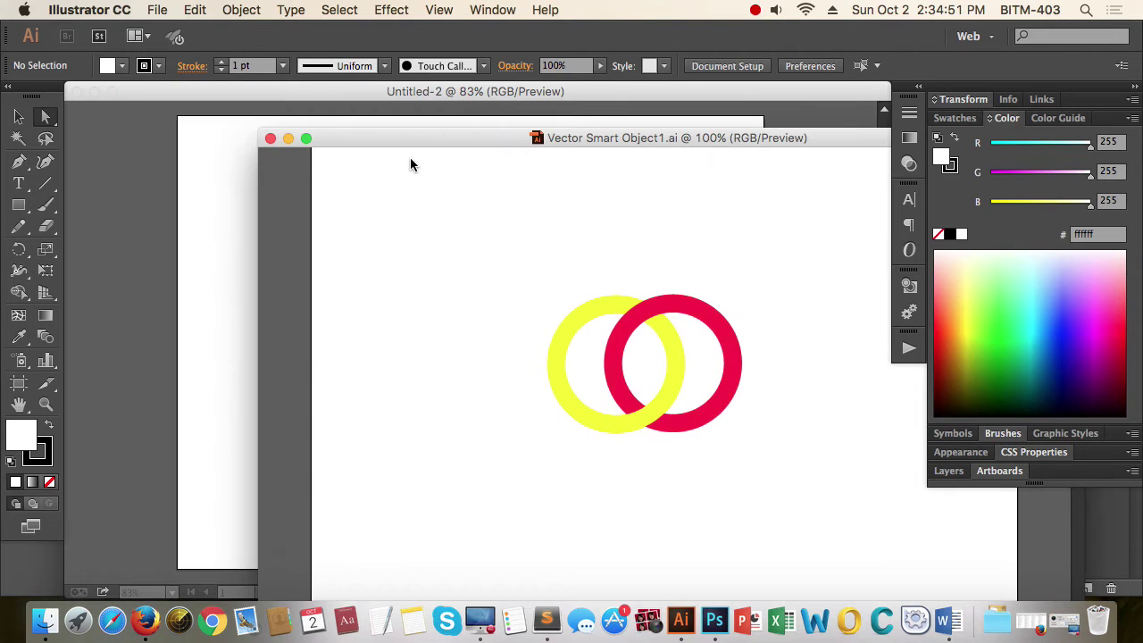
left_click_drag(666, 137, 533, 125)
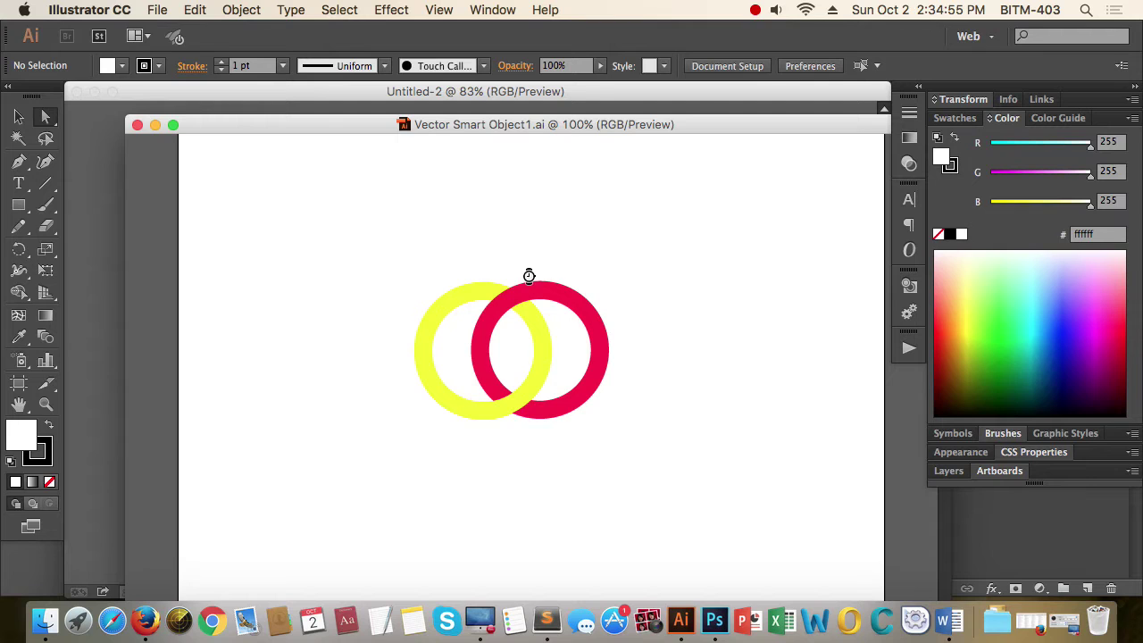
key("super+w")
key("super+Tab")
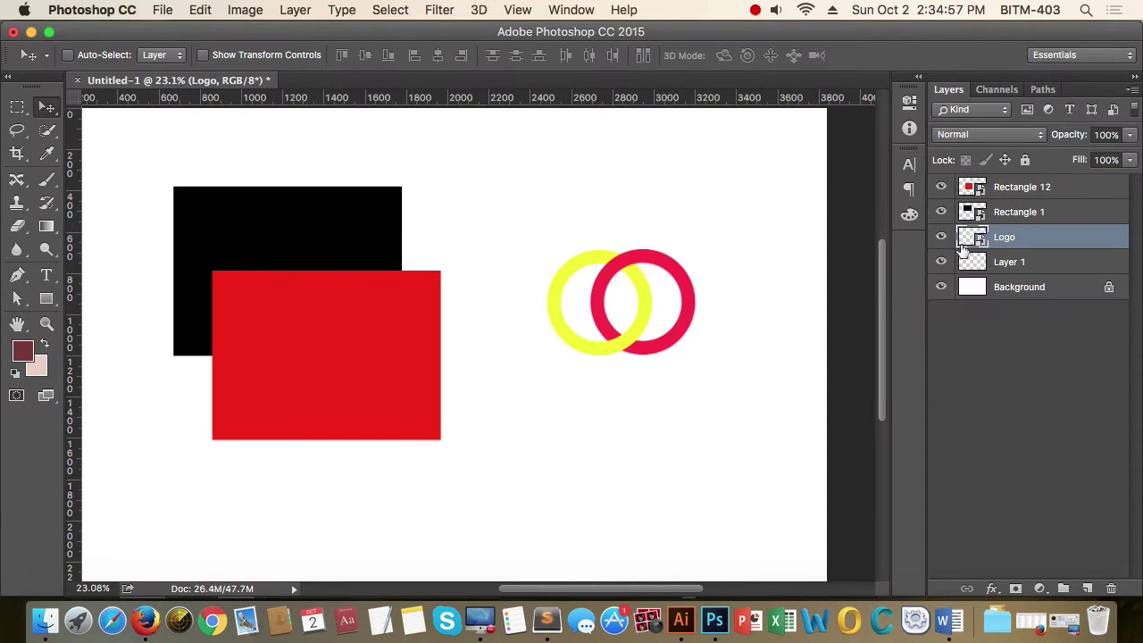
left_click_drag(650, 270, 619, 239)
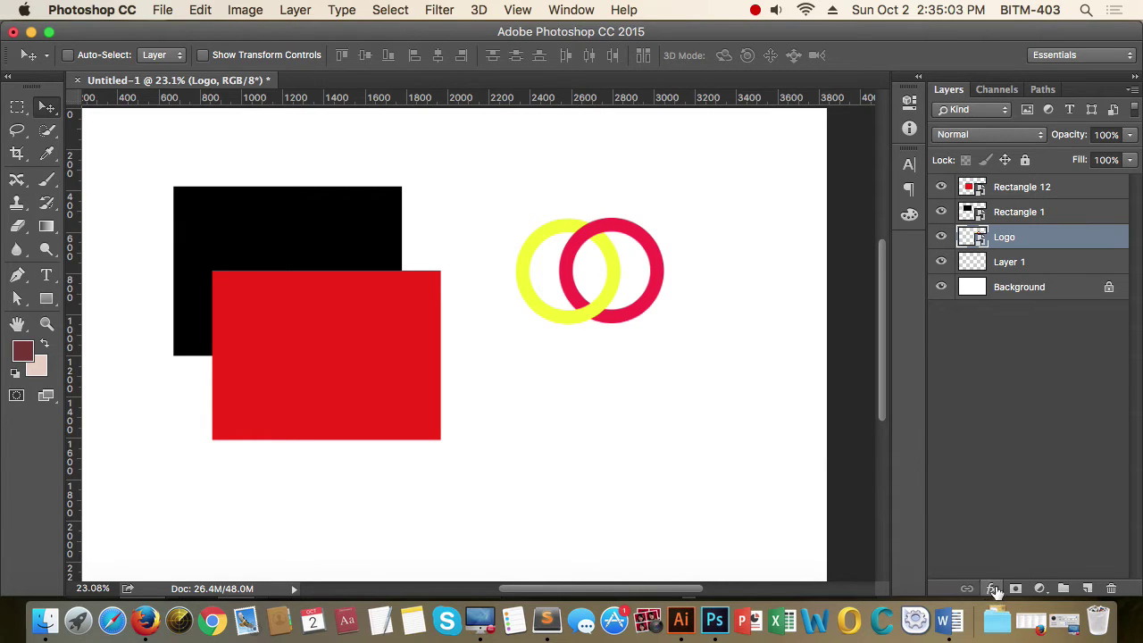
Try a 10 px stroke and a green color overlay on the Logo layer, and discard the layer style changes.
left_click(991, 589)
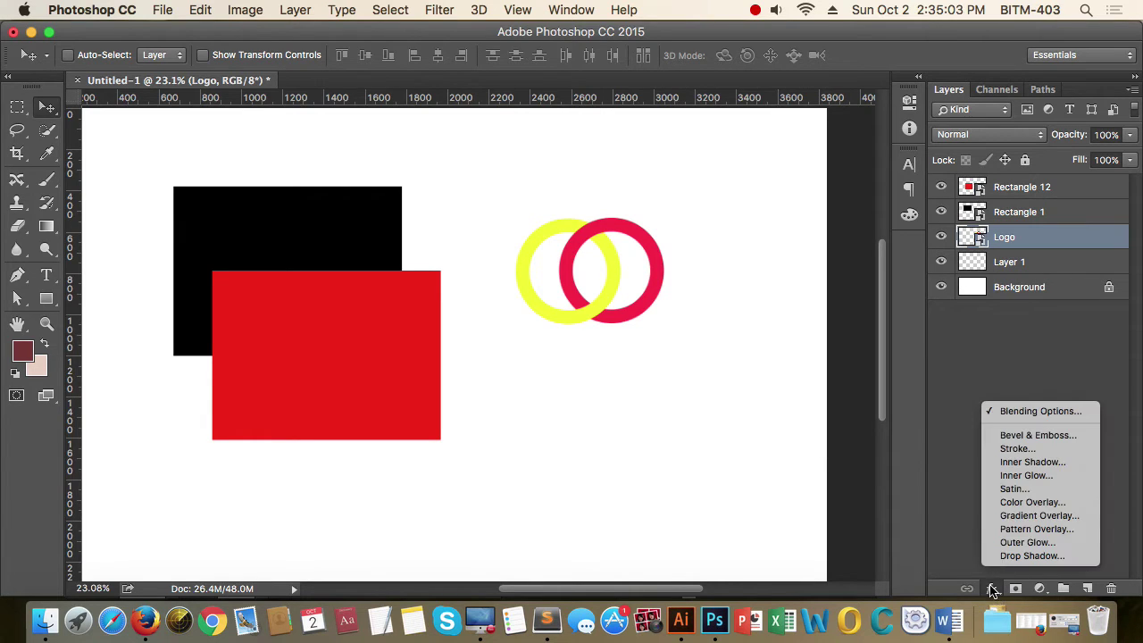
left_click(1058, 455)
mouse_move(442, 71)
left_mouse_down()
mouse_move(995, 133)
mouse_move(871, 130)
left_mouse_up()
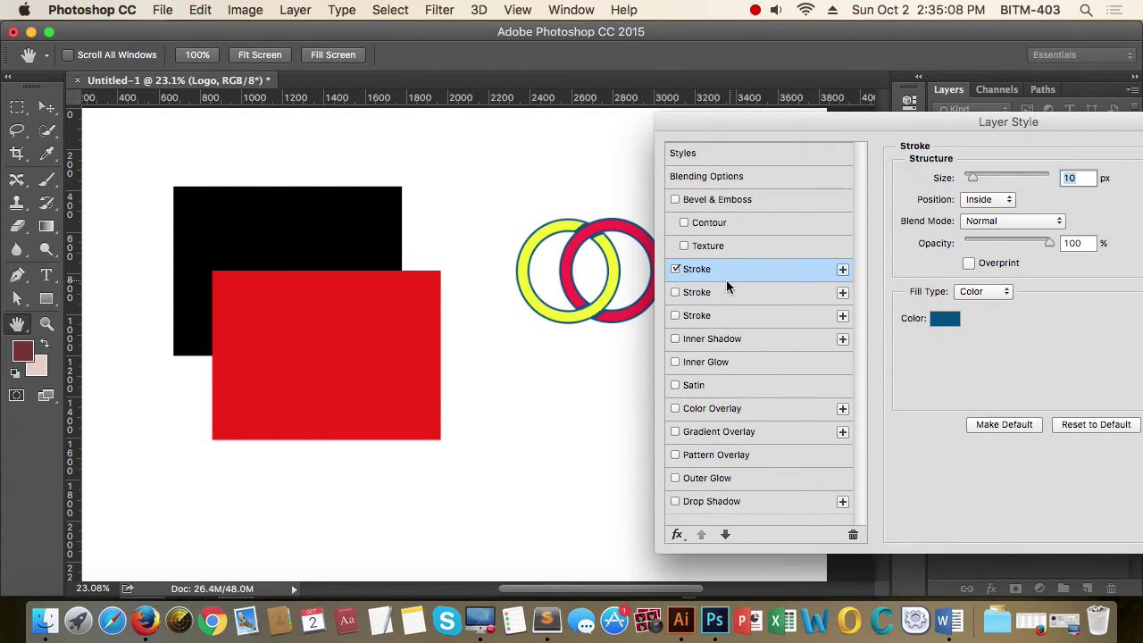
left_click(676, 268)
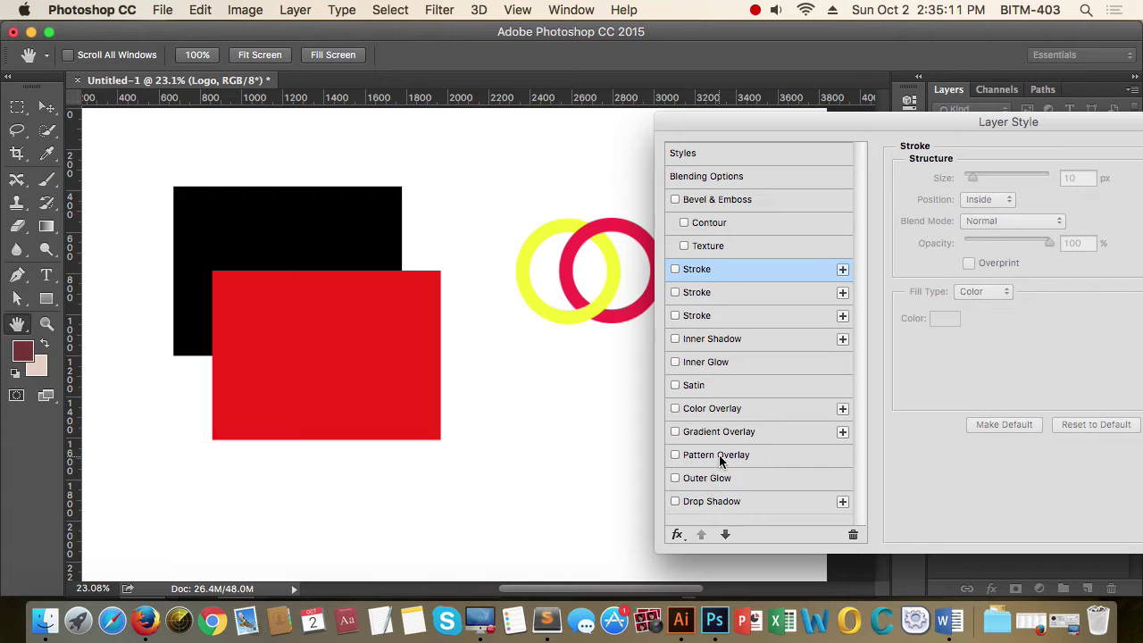
left_click(716, 408)
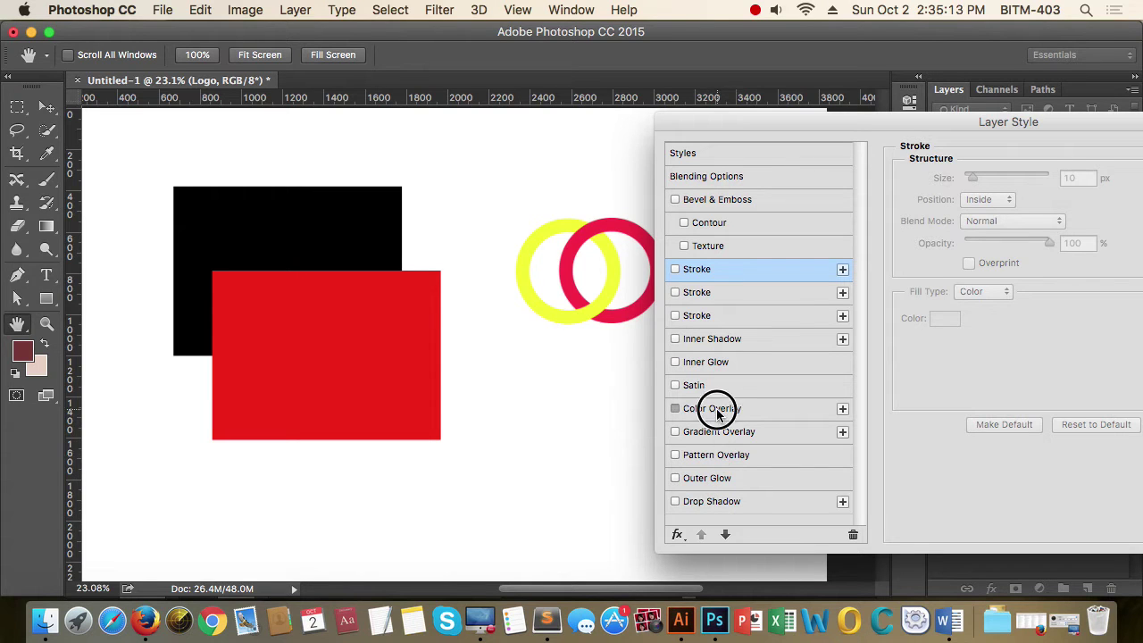
left_click_drag(949, 125, 668, 444)
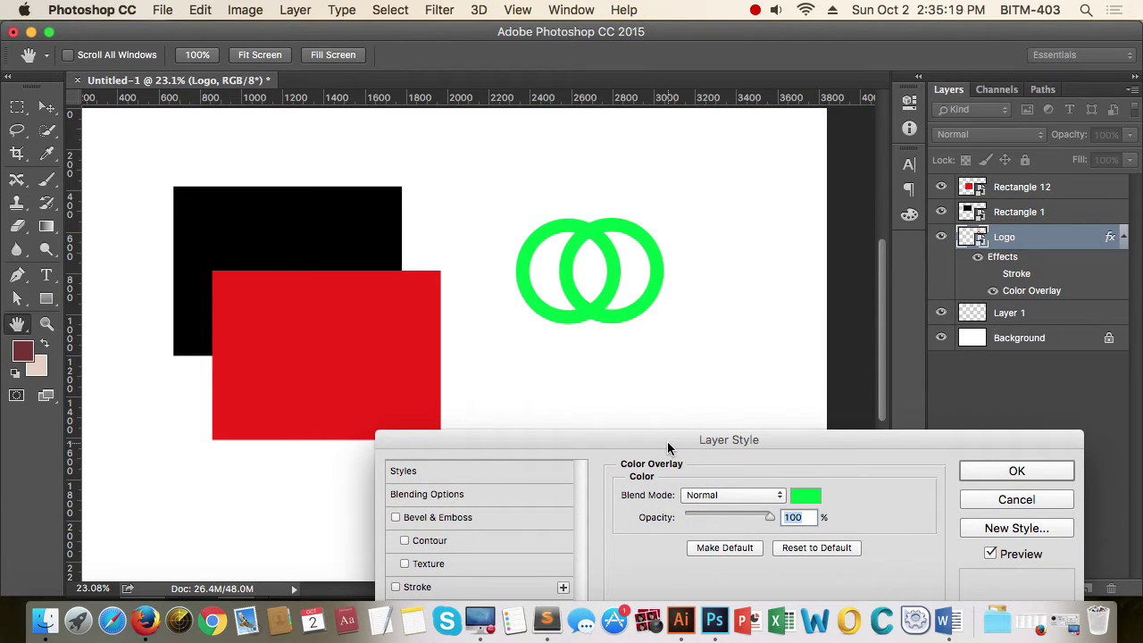
left_click(1032, 500)
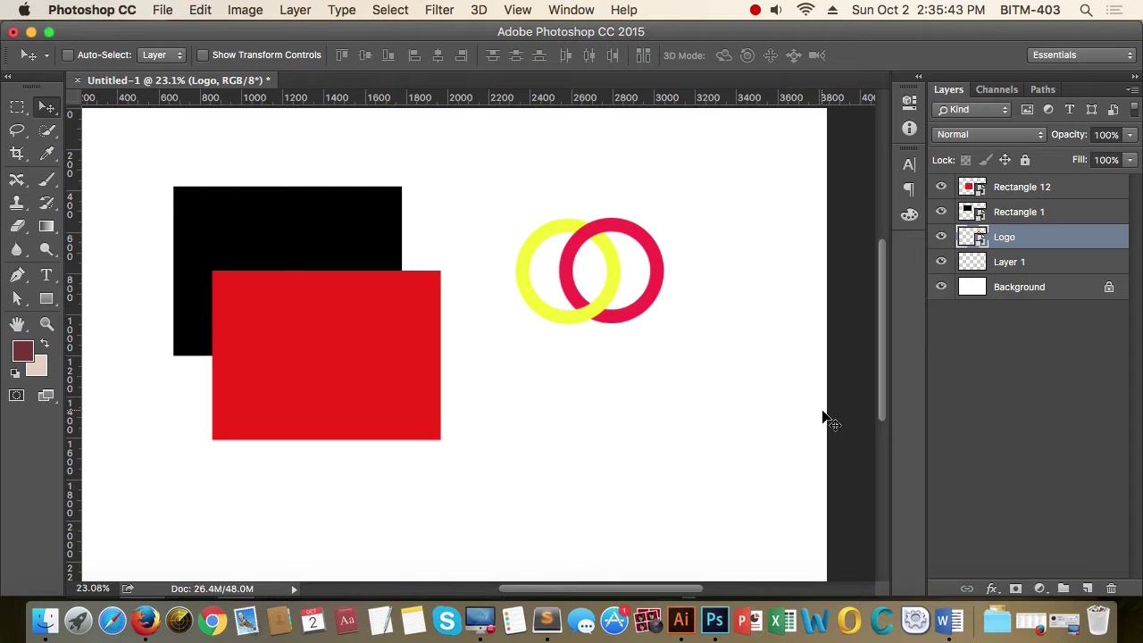
Toggle the visibility of the Rectangle 1 and Rectangle 12 layers to identify their shapes.
left_click(941, 213)
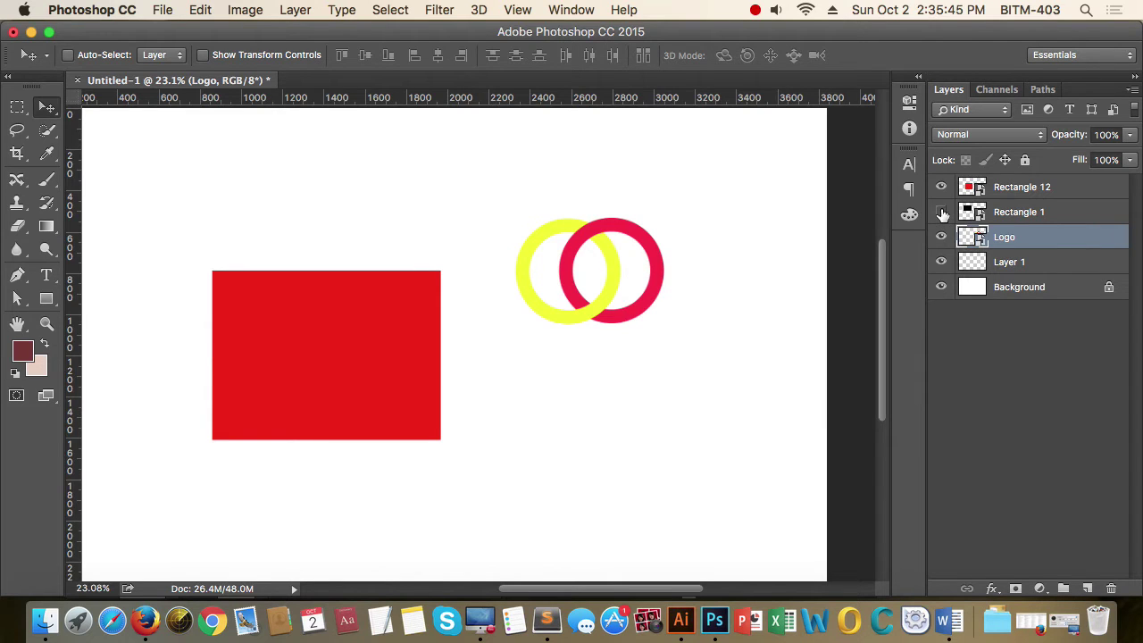
left_click(941, 212)
left_click(972, 211)
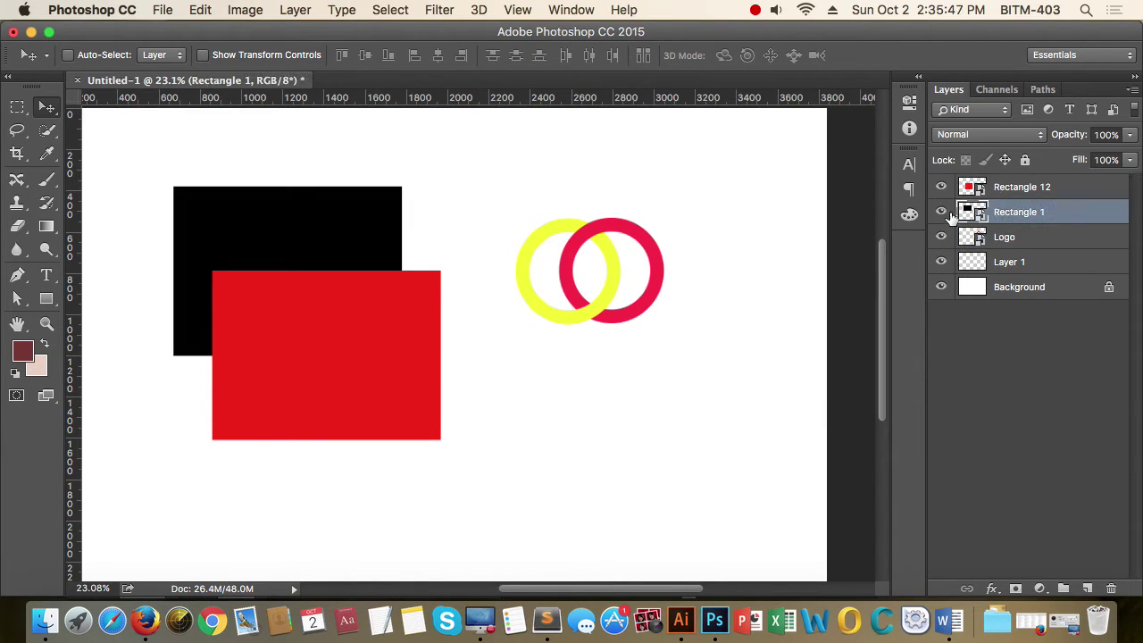
left_click(942, 212)
left_click(943, 213)
left_click(942, 187)
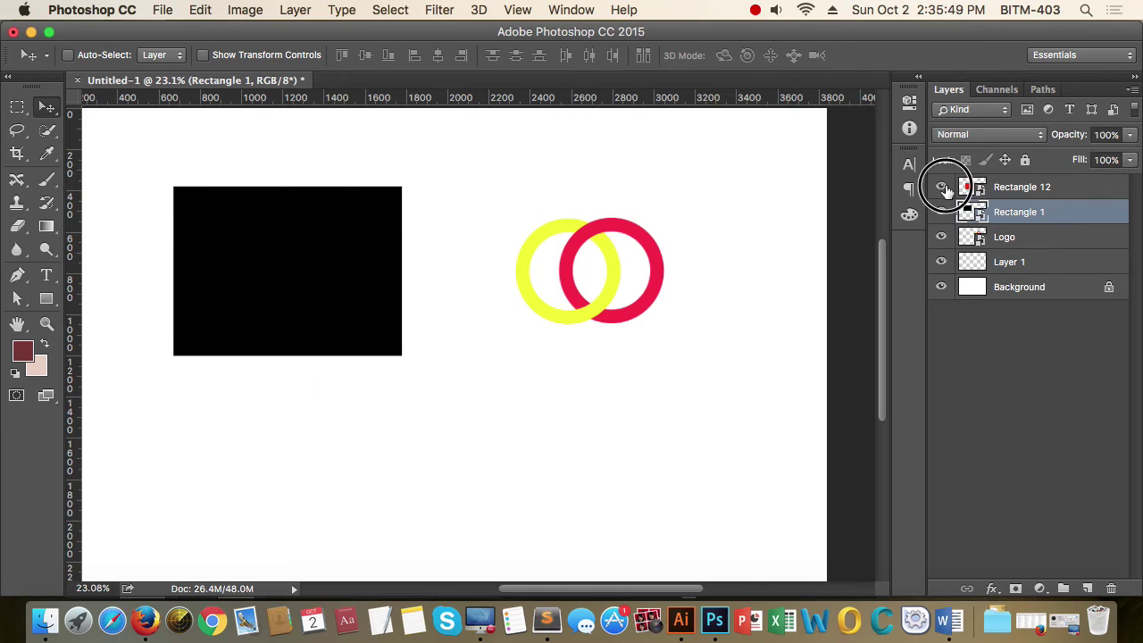
left_click(942, 187)
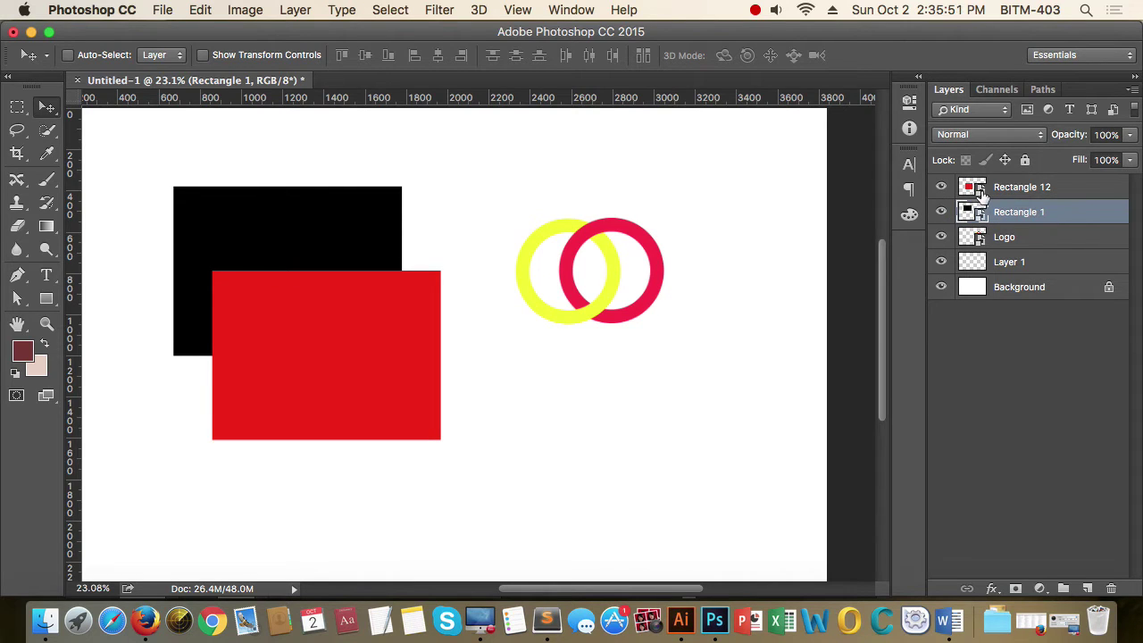
Open the Rectangle 12 smart object's contents, recolor its red rectangle to blue, and return to the Untitled-1 document.
double_click(977, 191)
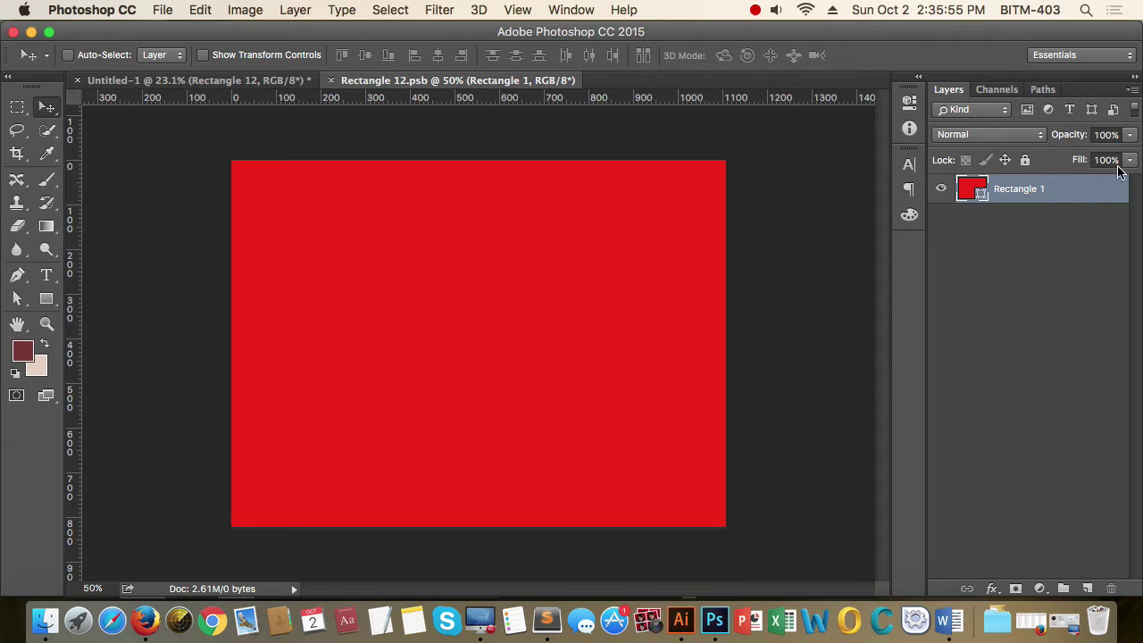
left_click(942, 190)
left_click(943, 192)
double_click(982, 195)
left_click_drag(765, 301, 771, 215)
left_click(929, 126)
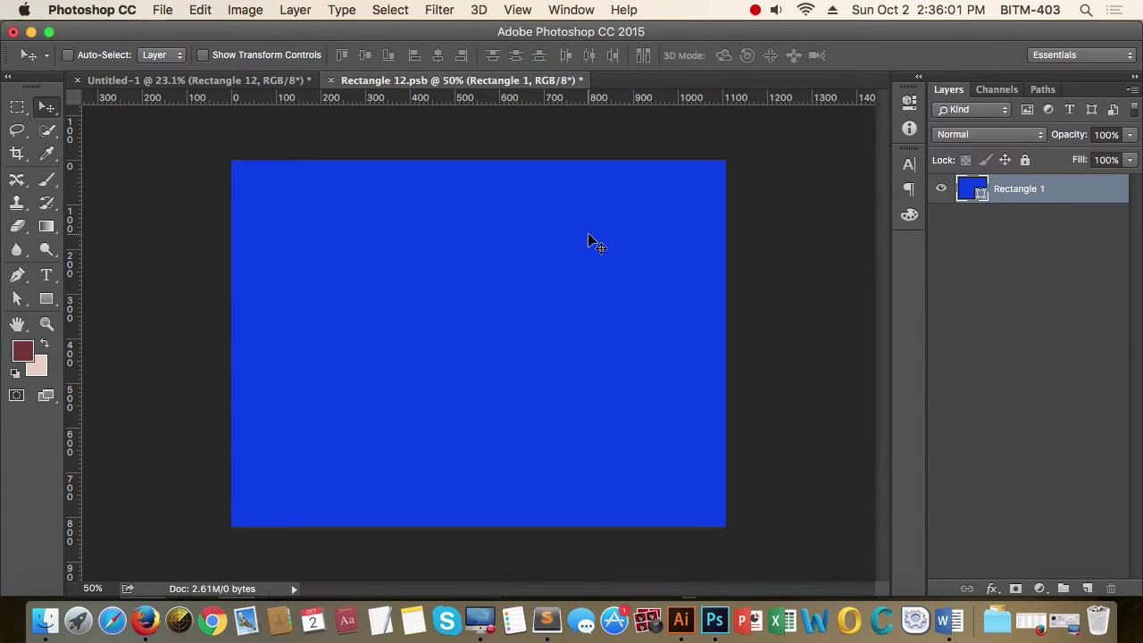
left_click(217, 81)
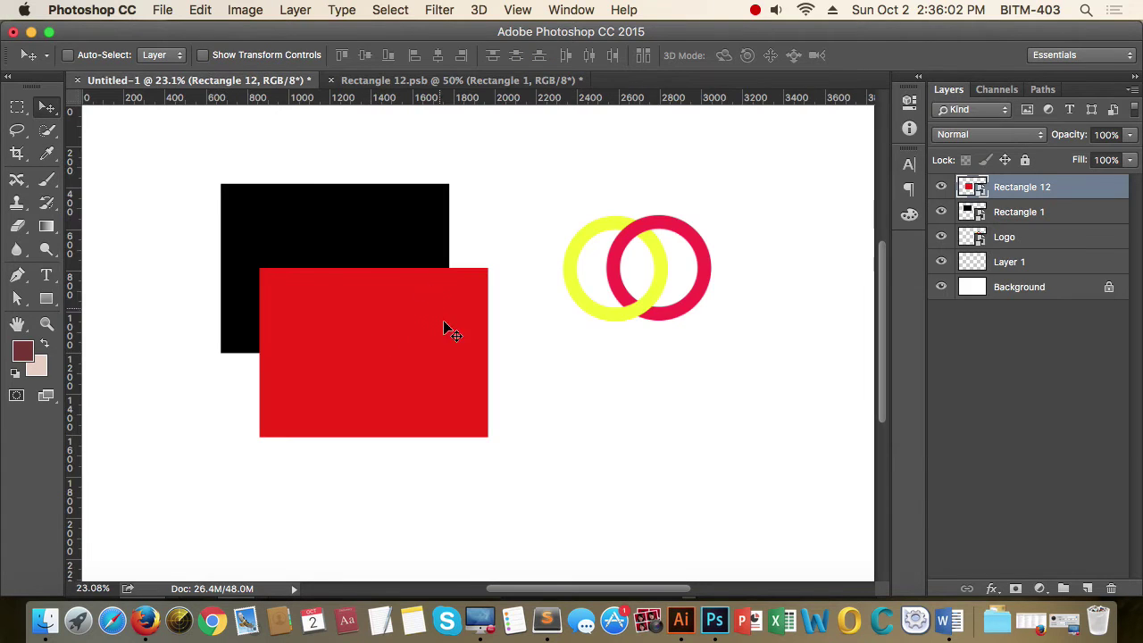
Save the recolored contents of the Rectangle 12 smart object and return to the Untitled-1 document.
left_click(488, 81)
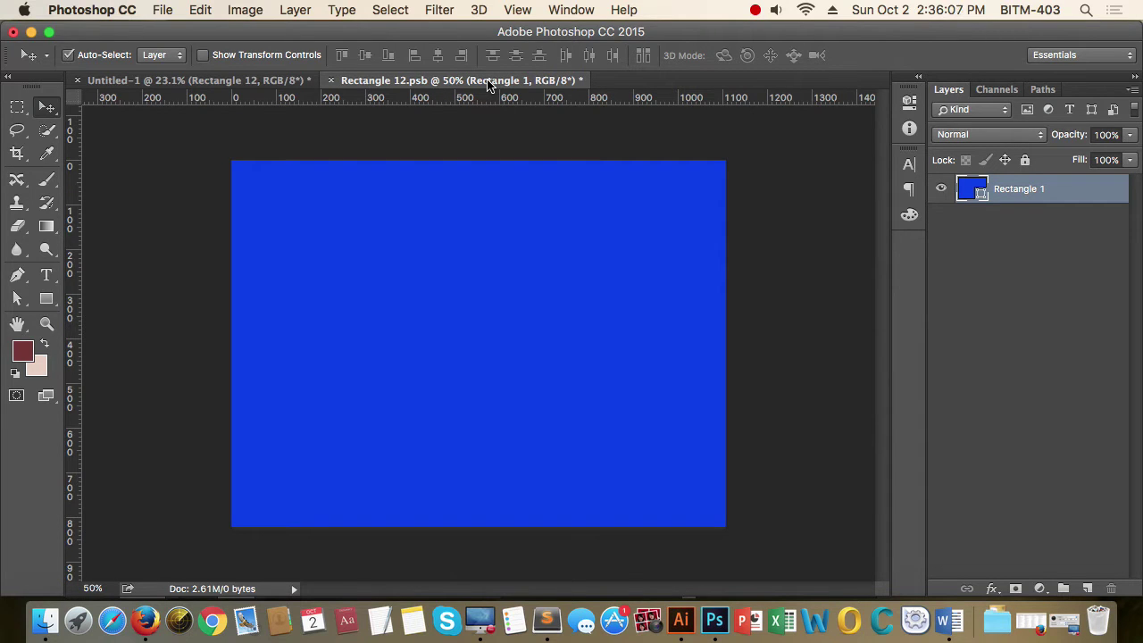
key("super+s")
left_click(227, 81)
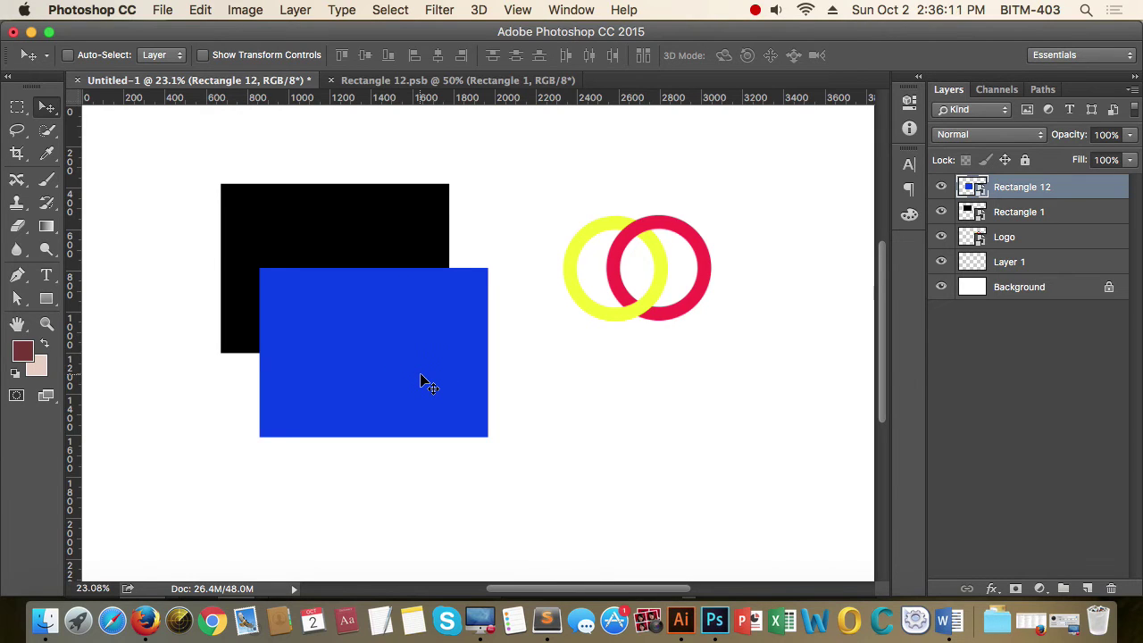
Round all four corners of the blue rectangle in Rectangle 12.psb to 30 px, save it, and return to Untitled-1.
left_click(472, 81)
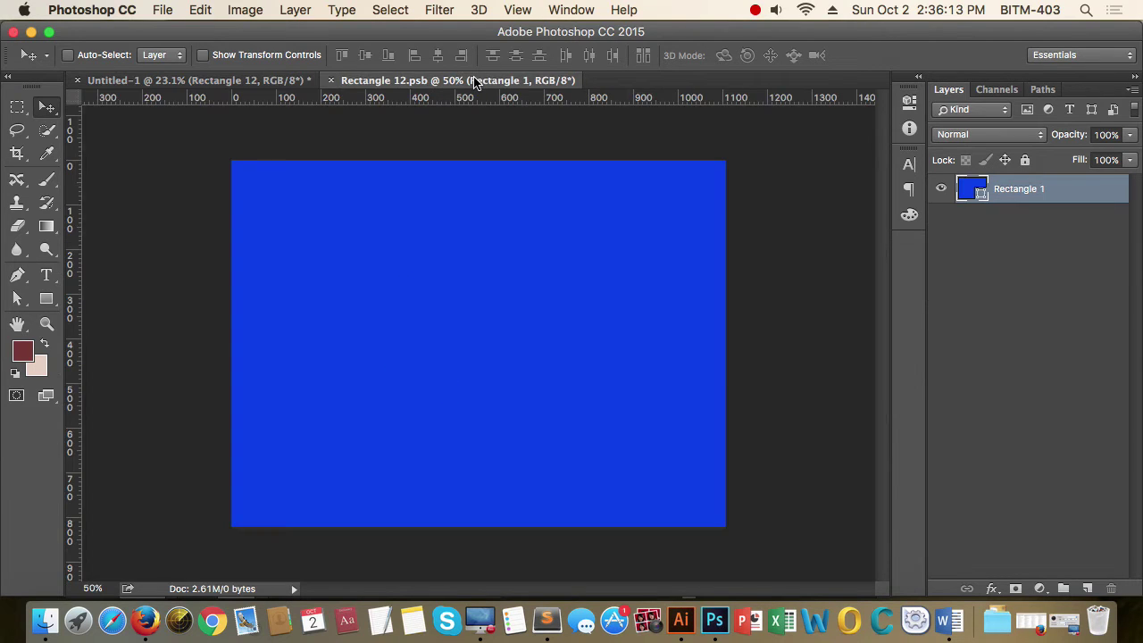
key("a")
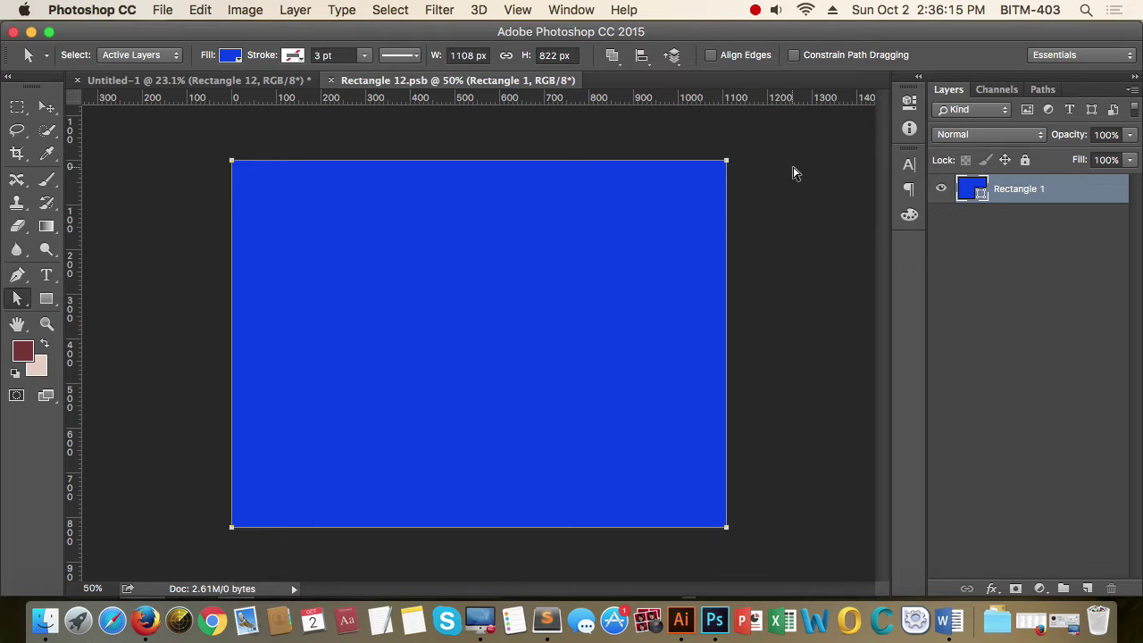
left_click(909, 103)
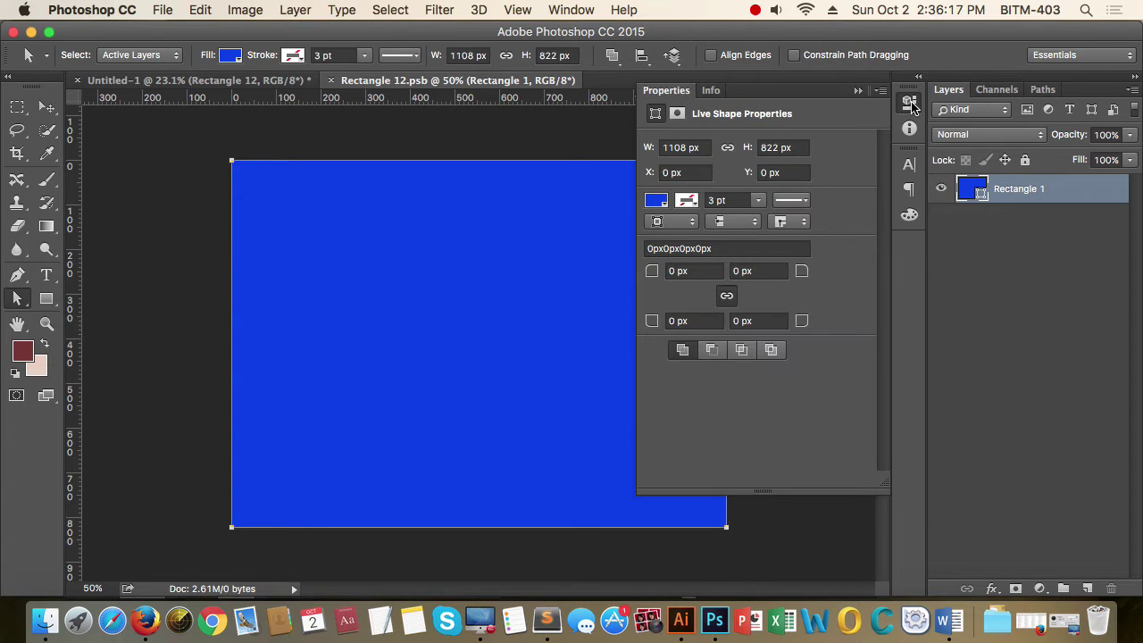
left_click(641, 271)
type("30")
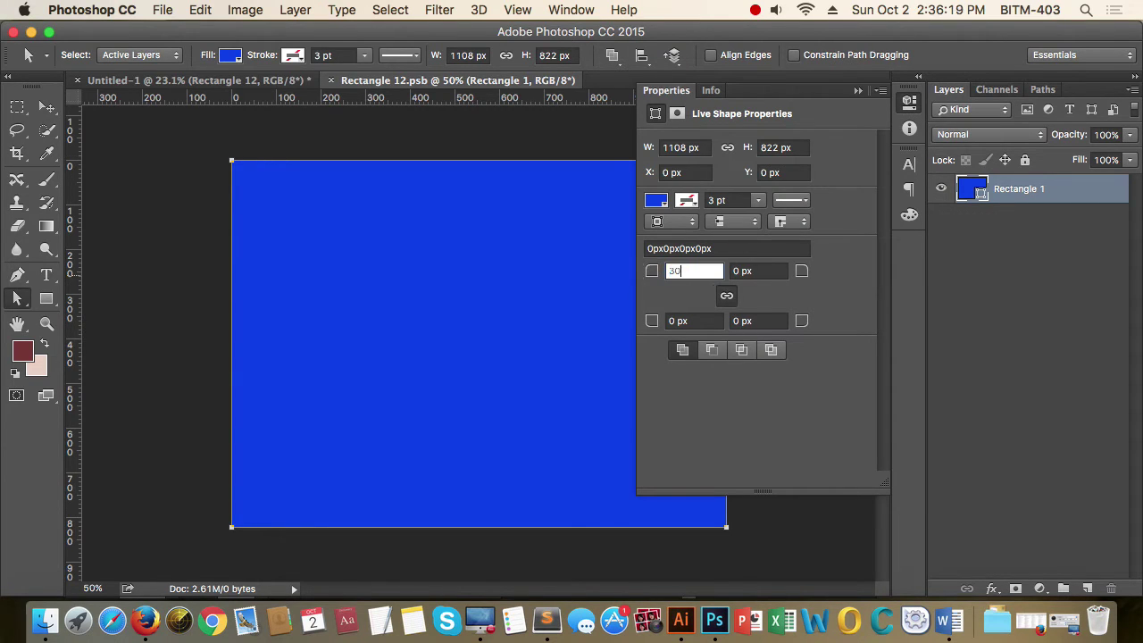
key("Tab")
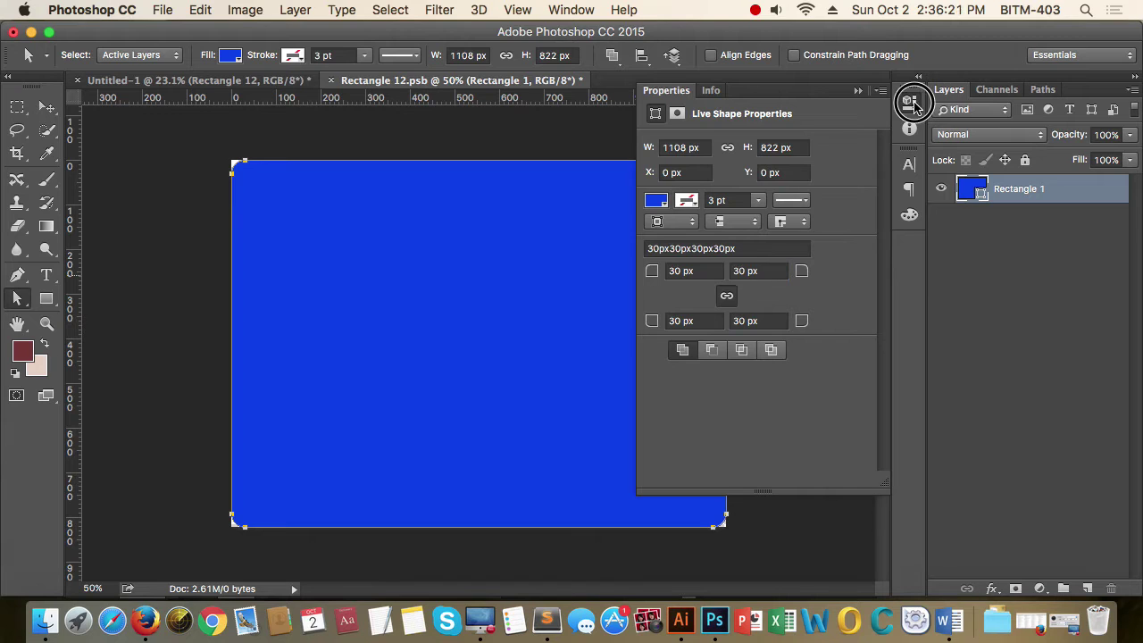
left_click(909, 102)
left_click(787, 268)
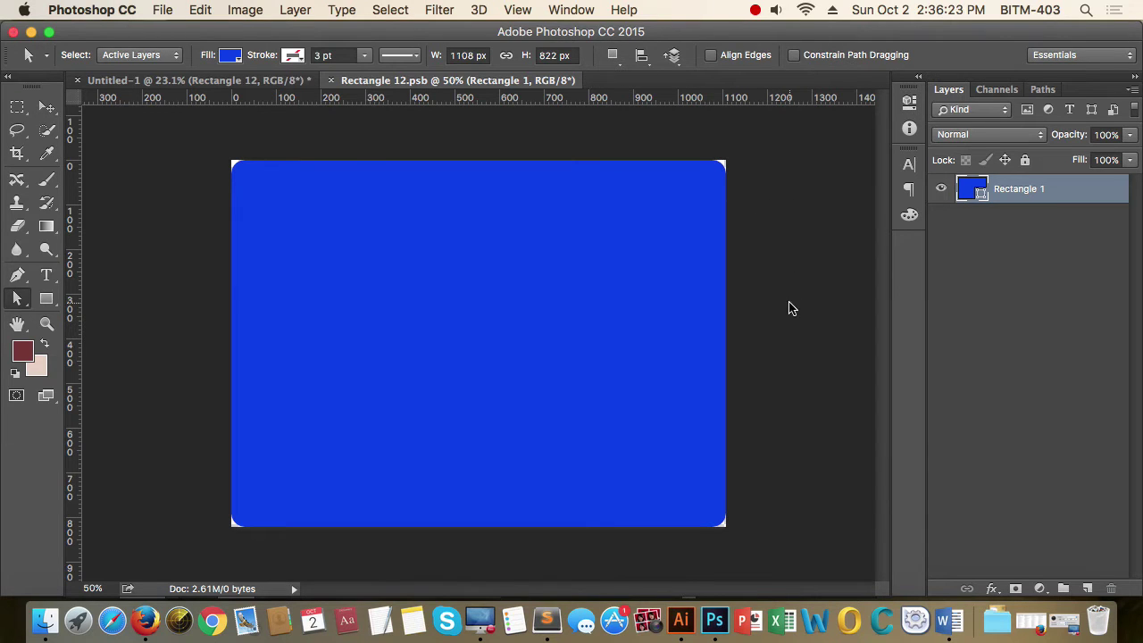
left_click(259, 82)
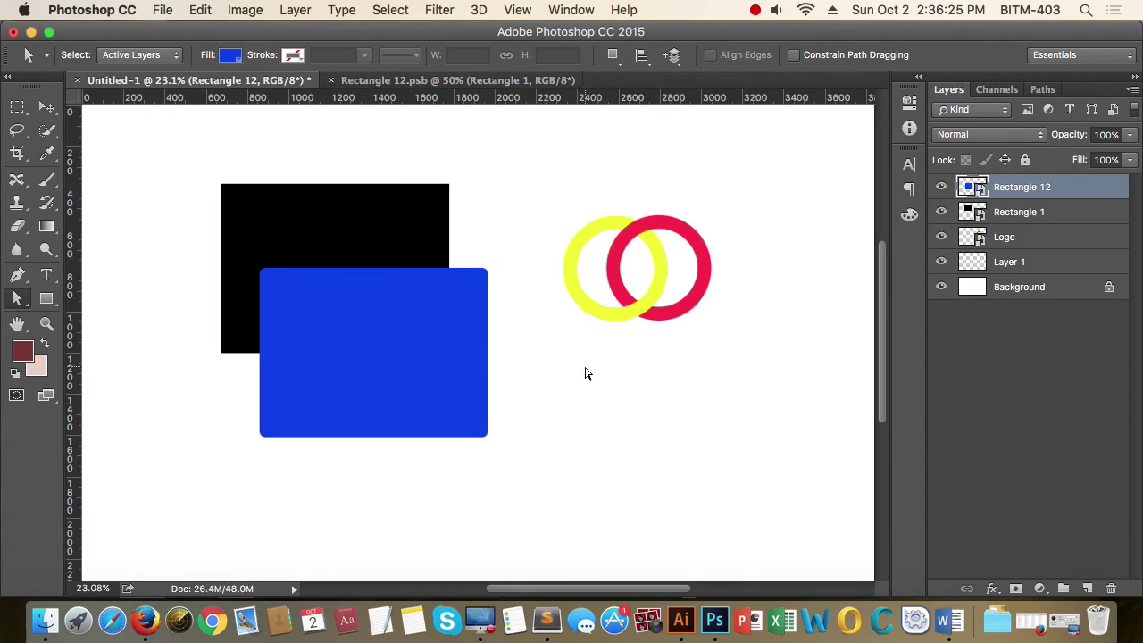
Examine the blue rectangle's rounded corner in Untitled-1 and compare it with the contents of Rectangle 12.psb.
left_click(474, 263)
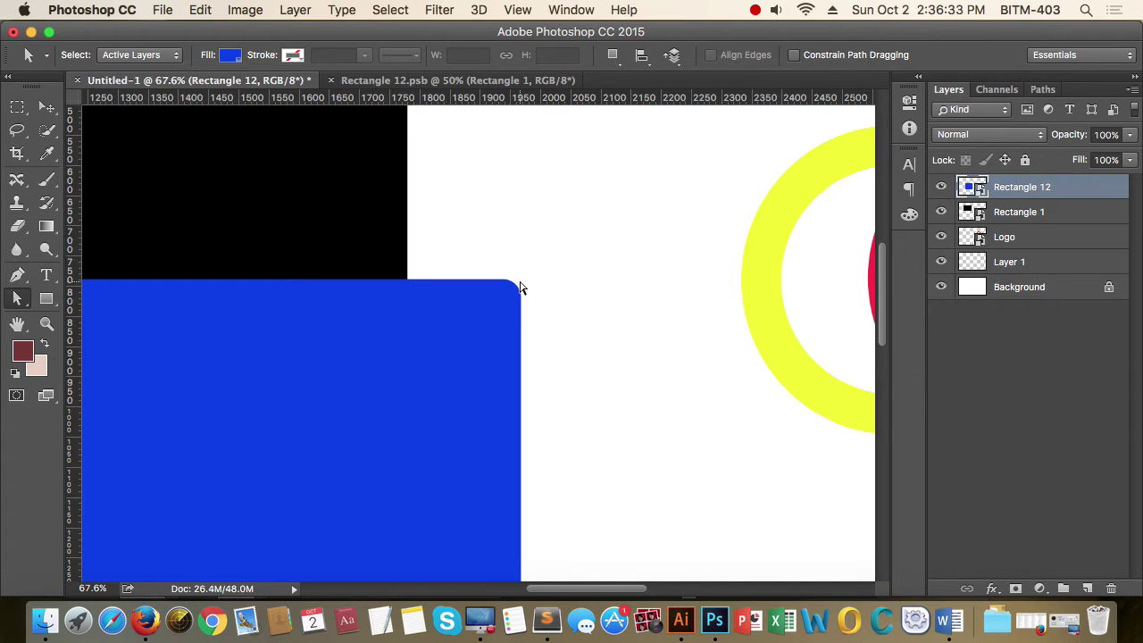
key("super+minus")
key("super+minus")
key("super+minus")
key("super+minus")
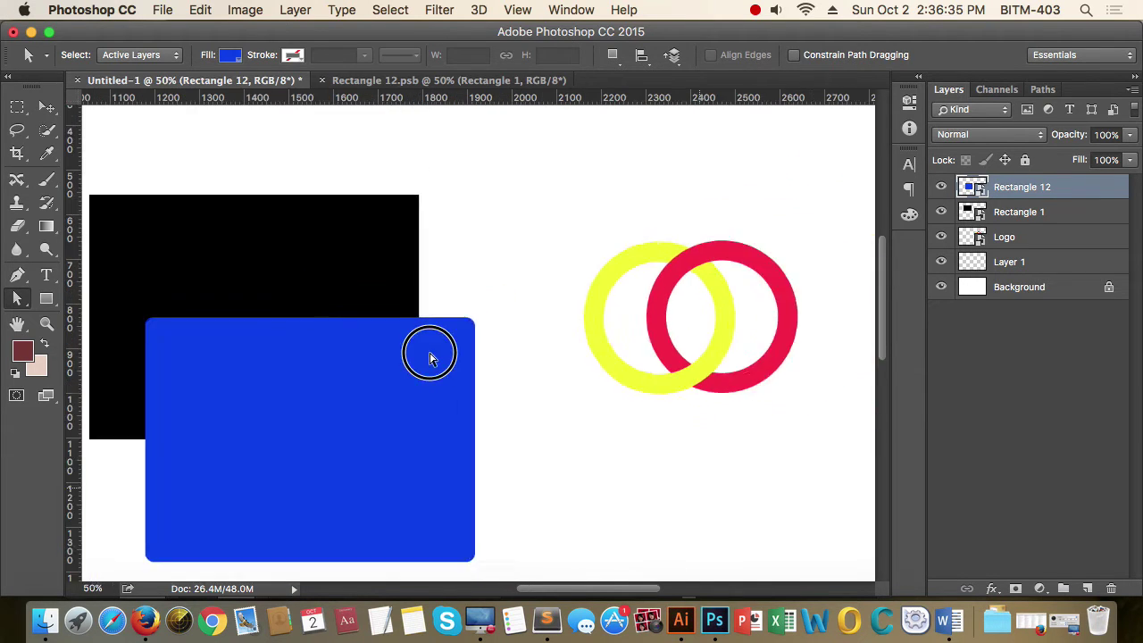
left_click(492, 81)
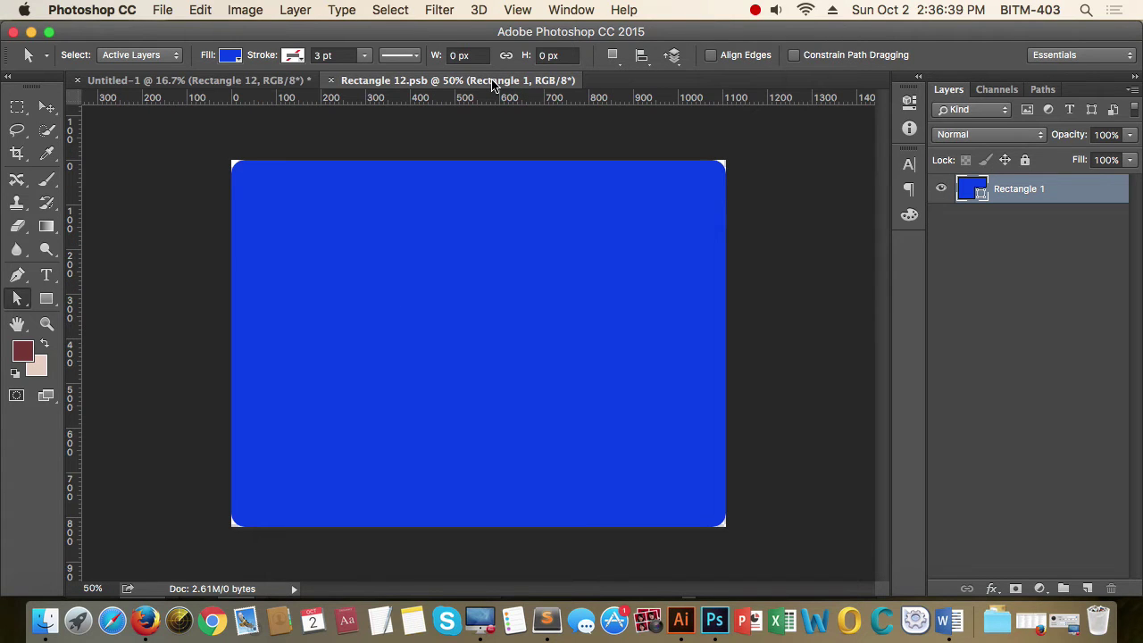
left_click(211, 82)
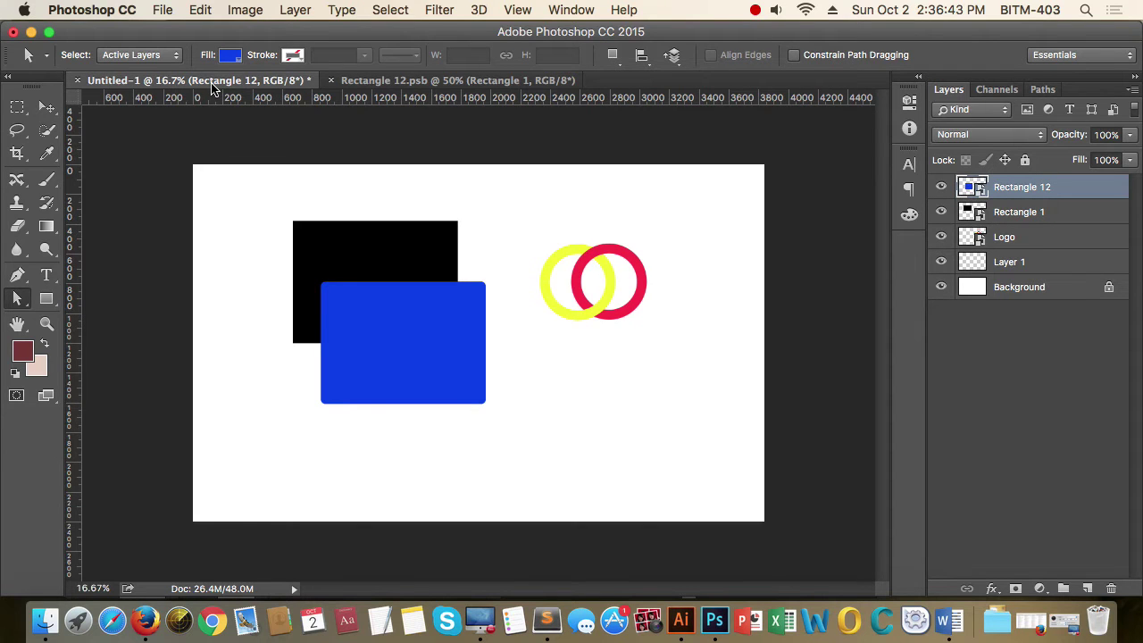
Preview child-images-7.jpg in the Desktop folder and open it as a new document.
left_click(47, 107)
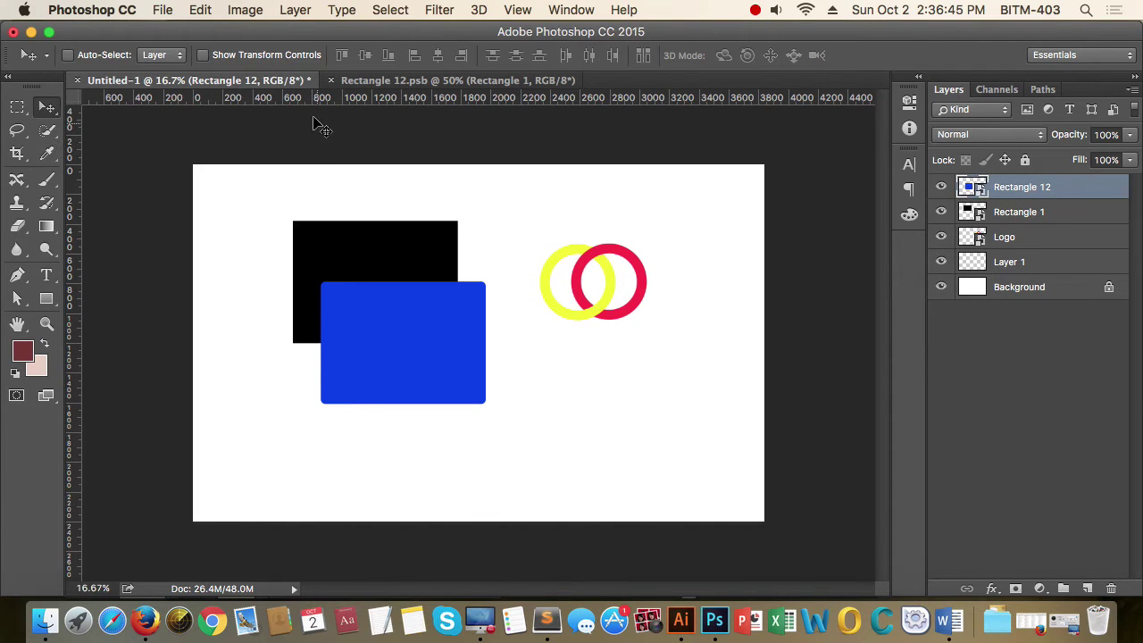
left_click(170, 11)
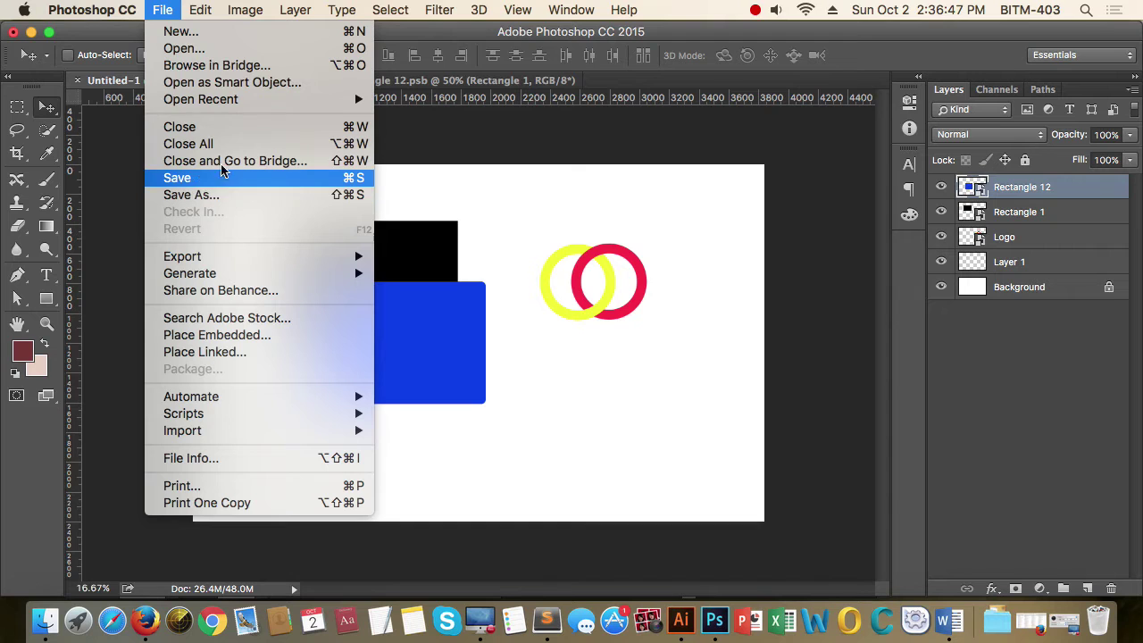
left_click(366, 114)
key("super+o")
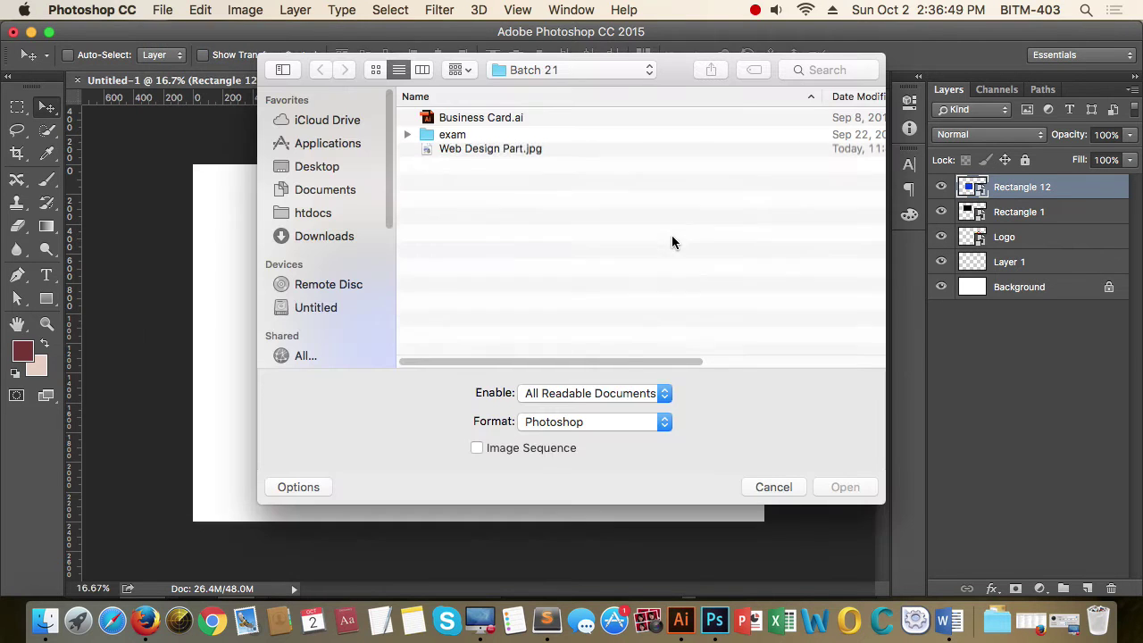
left_click(317, 166)
left_click(449, 256)
double_click(449, 257)
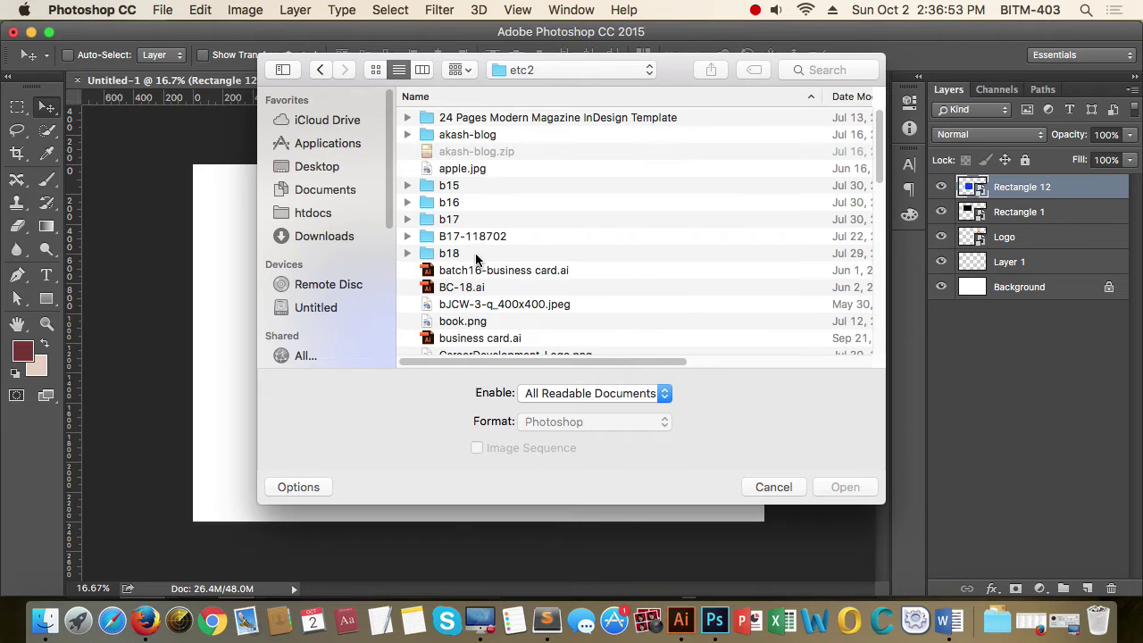
left_click(319, 70)
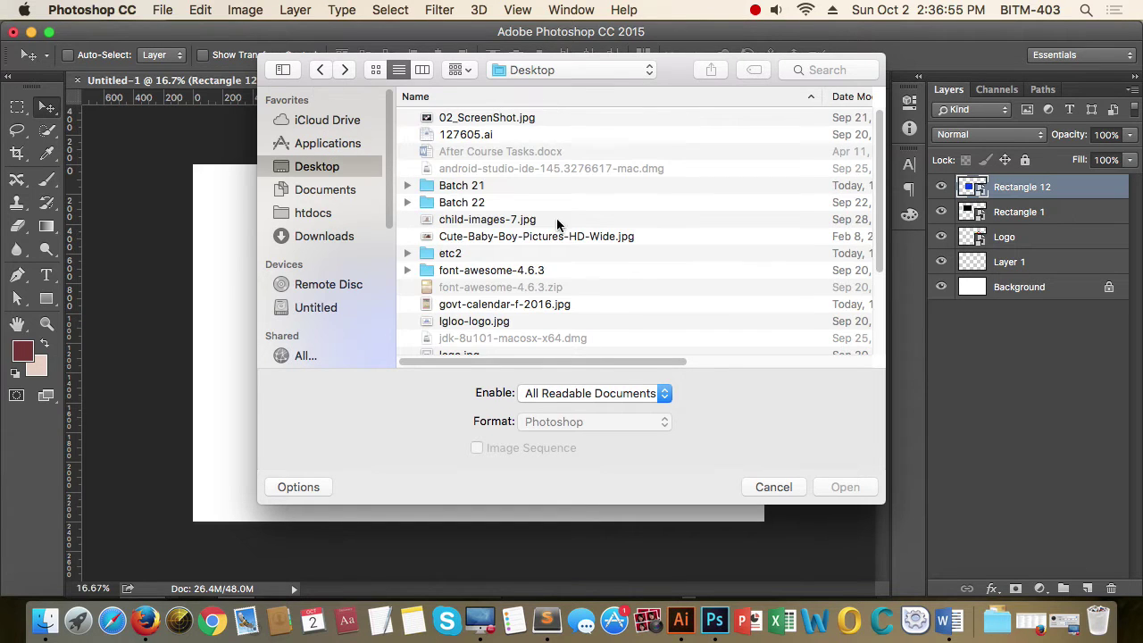
left_click(496, 223)
key("space")
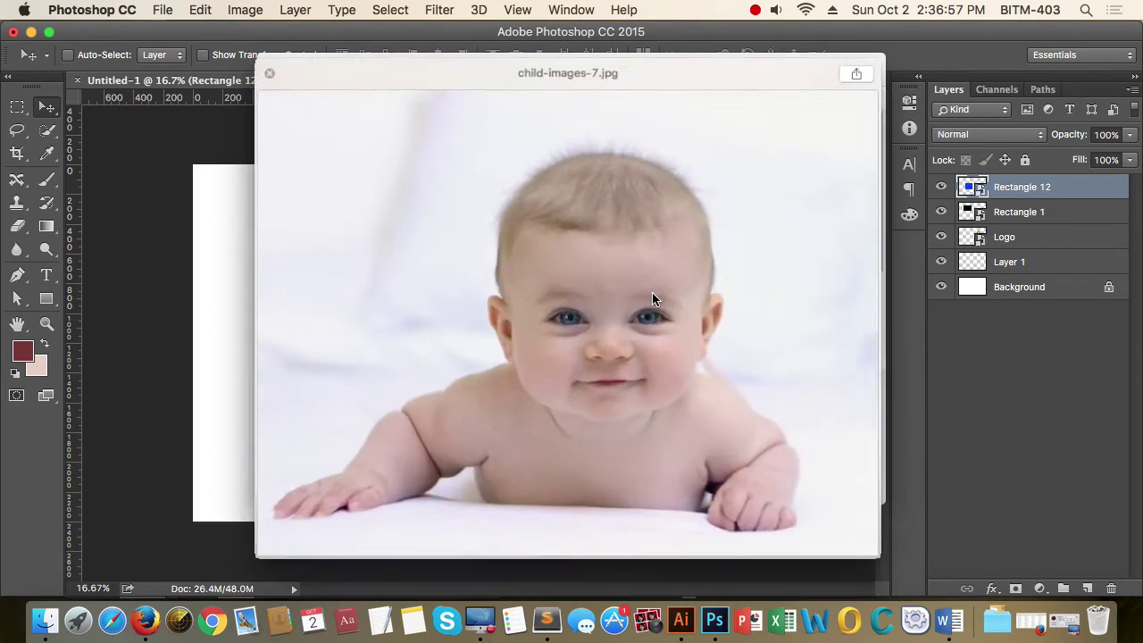
key("space")
left_click(845, 487)
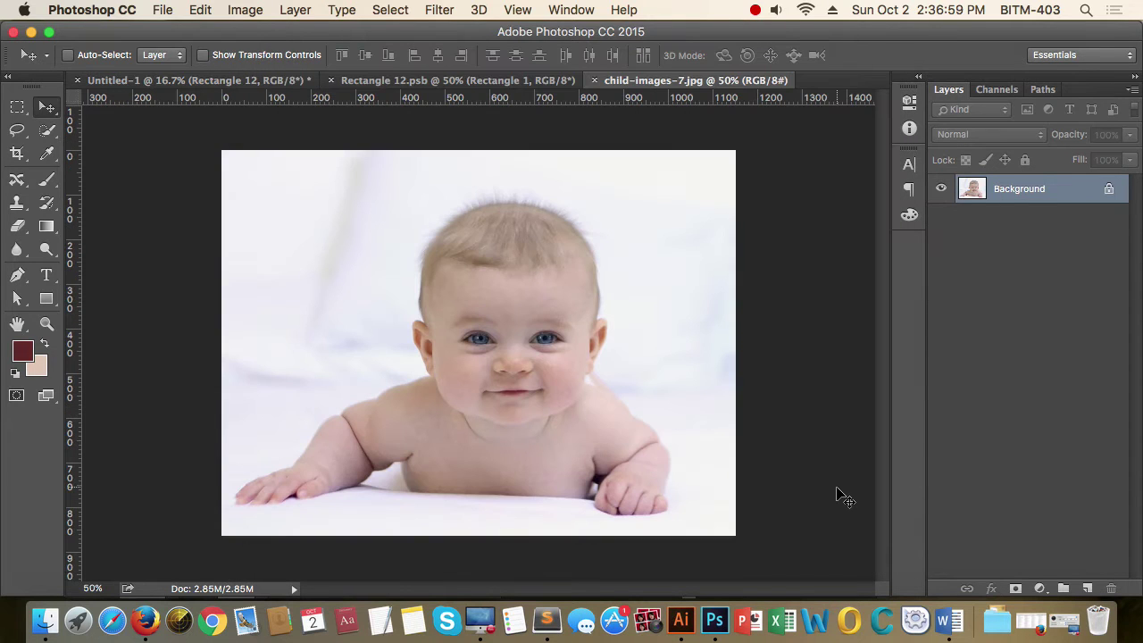
Cut the whole baby photo, close its file, and paste the photo into Untitled-1 as a new layer.
key("super+BackSpace")
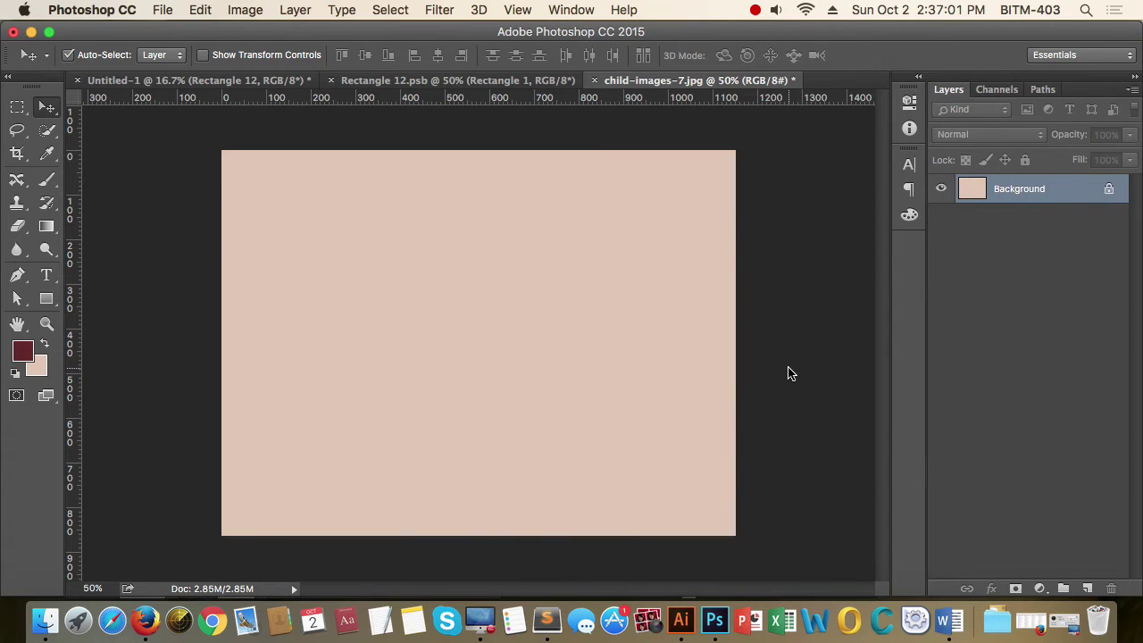
key("super+w")
key("super+v")
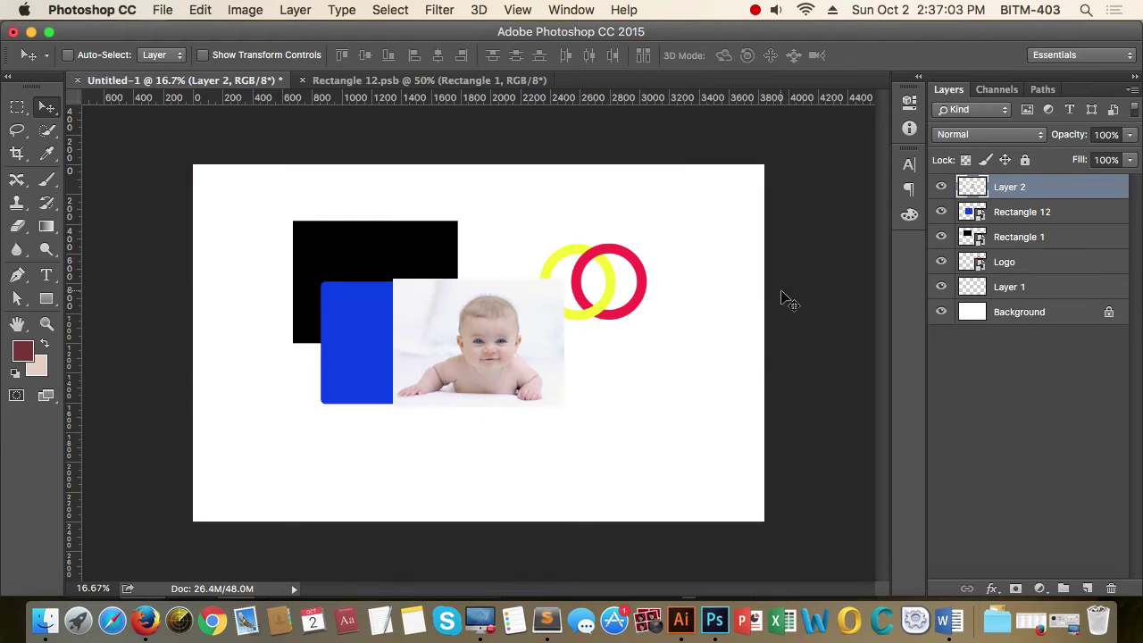
Hide the Rectangle 12, Rectangle 1, Logo and Layer 1 layers, and move the baby photo toward the canvas's upper-left corner.
left_click_drag(941, 212, 947, 284)
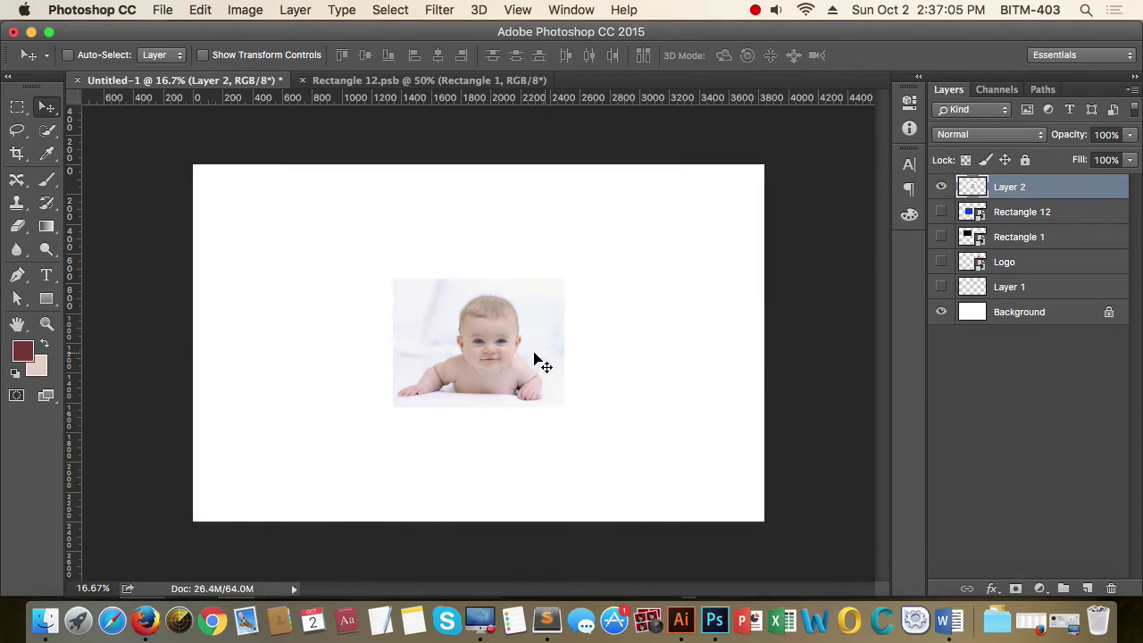
left_click_drag(536, 363, 378, 292)
left_click(319, 276, "super")
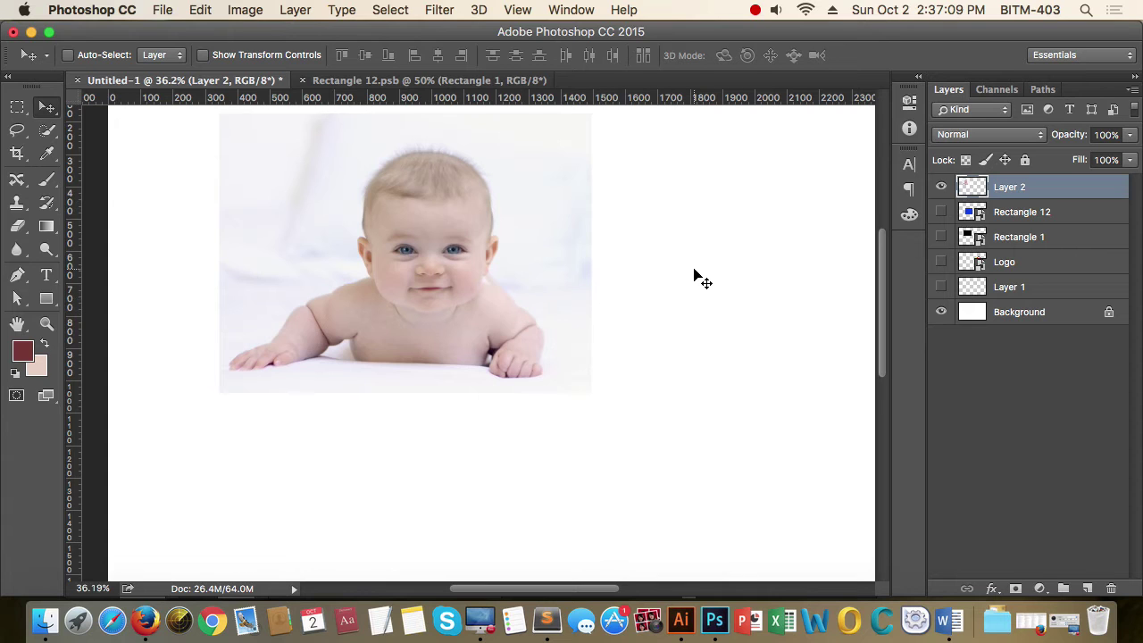
Duplicate the baby photo layer and place the copy just to the right of the original.
left_click(487, 248, "alt")
left_click(415, 257, "alt")
left_click_drag(415, 257, 701, 257)
Identify the left photo's layer by toggling visibility, convert it to a smart object, and check both photo layers.
left_click(941, 186)
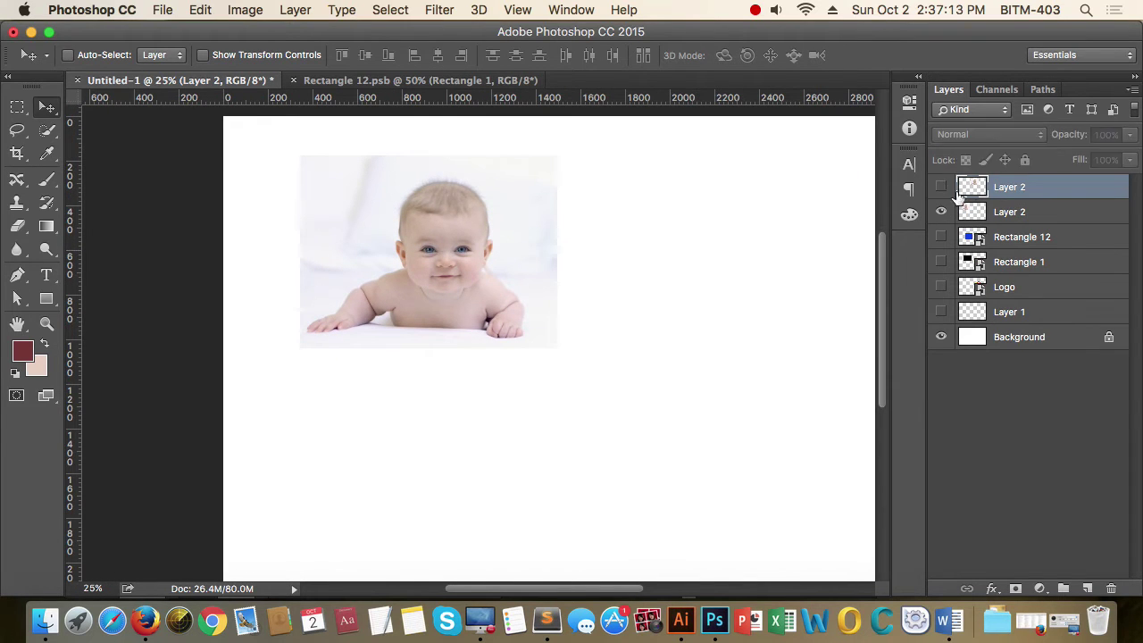
left_click(1000, 212)
left_click(941, 187)
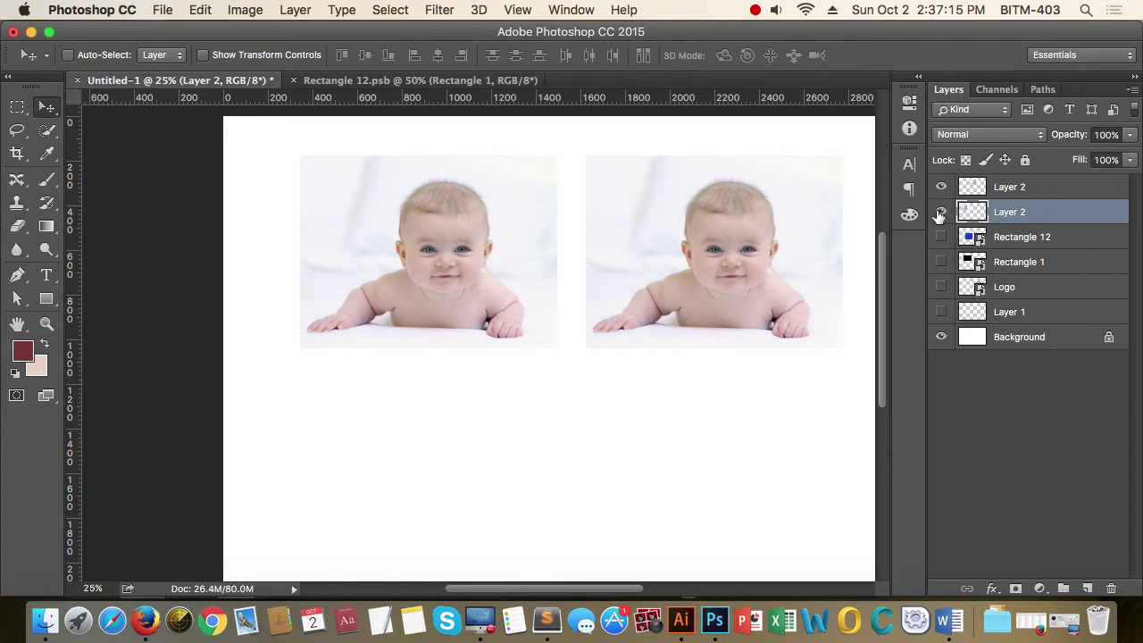
right_click(1011, 214)
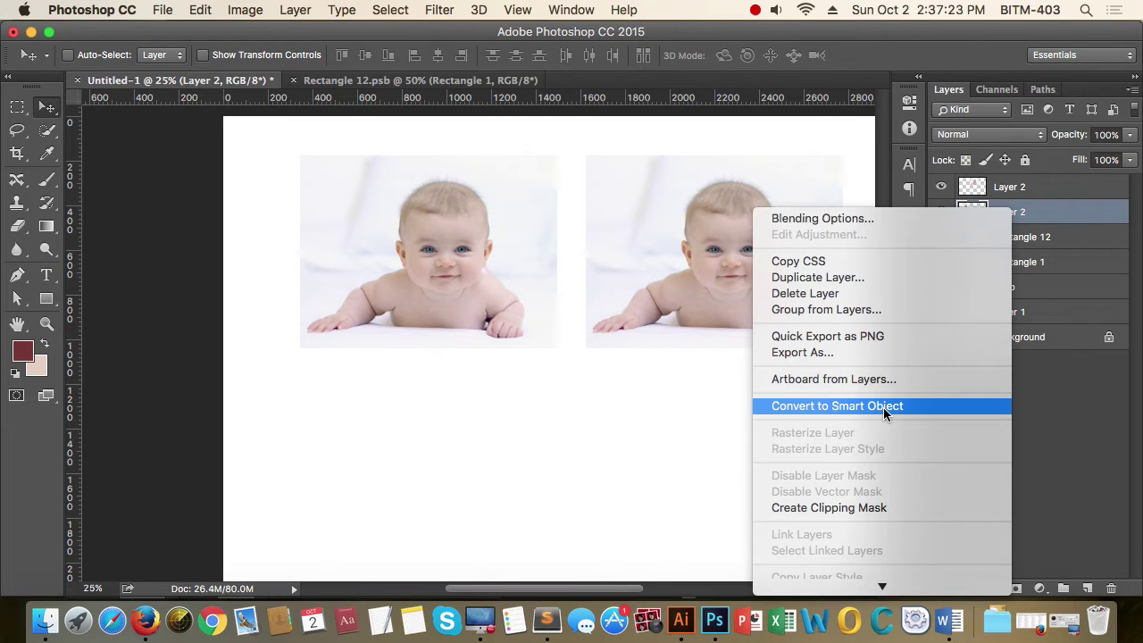
left_click(821, 409)
left_click(940, 211)
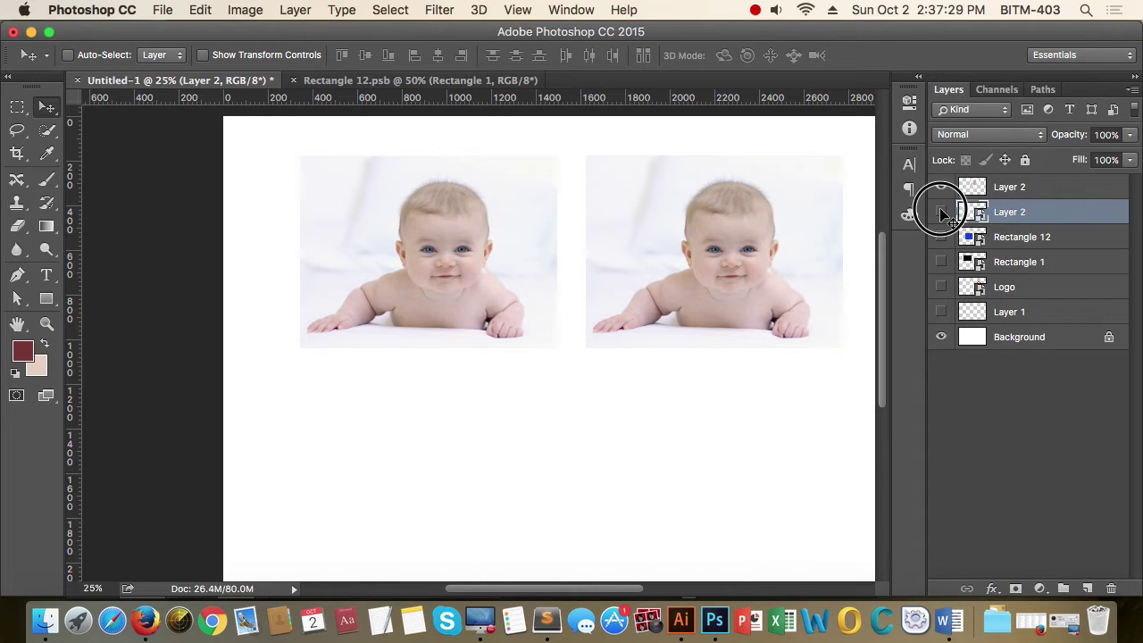
left_click(940, 212)
left_click(944, 186)
left_click(944, 187)
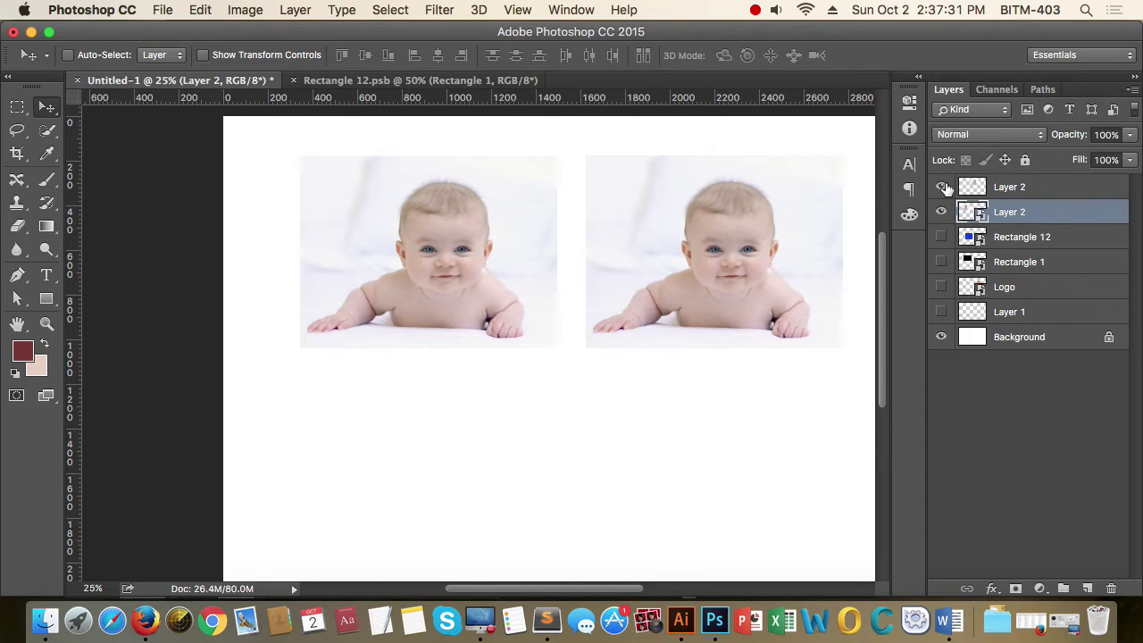
Select both Layer 2 photo layers and scale them down together to a tiny size.
left_click(1029, 187, "shift")
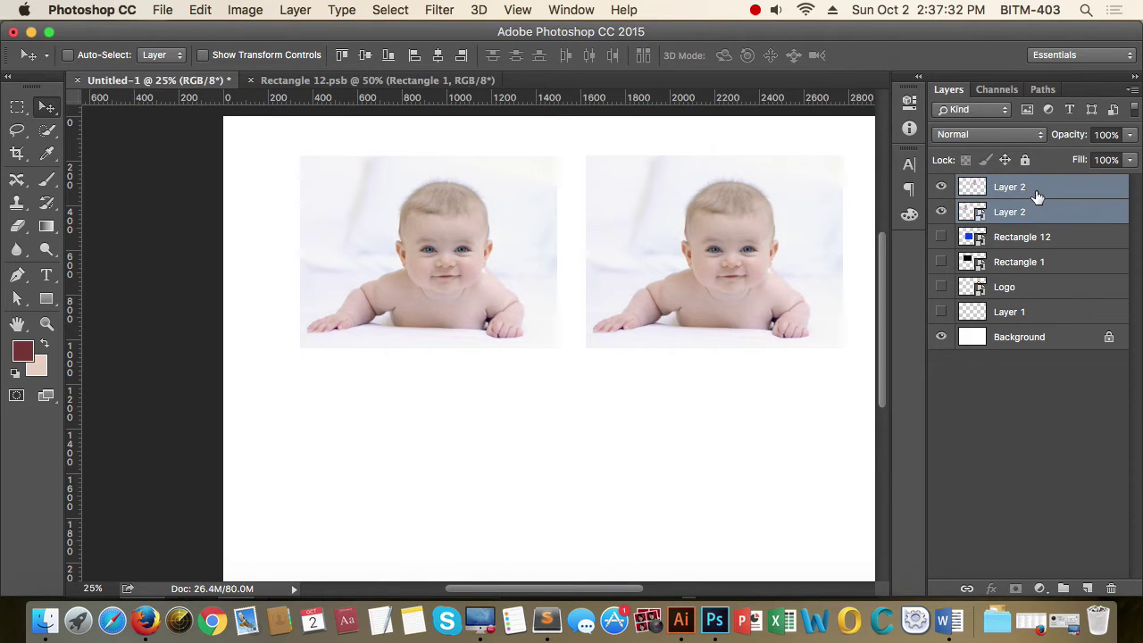
left_click(699, 283, "alt+super")
left_click(699, 283, "alt+super")
key("cmd+t")
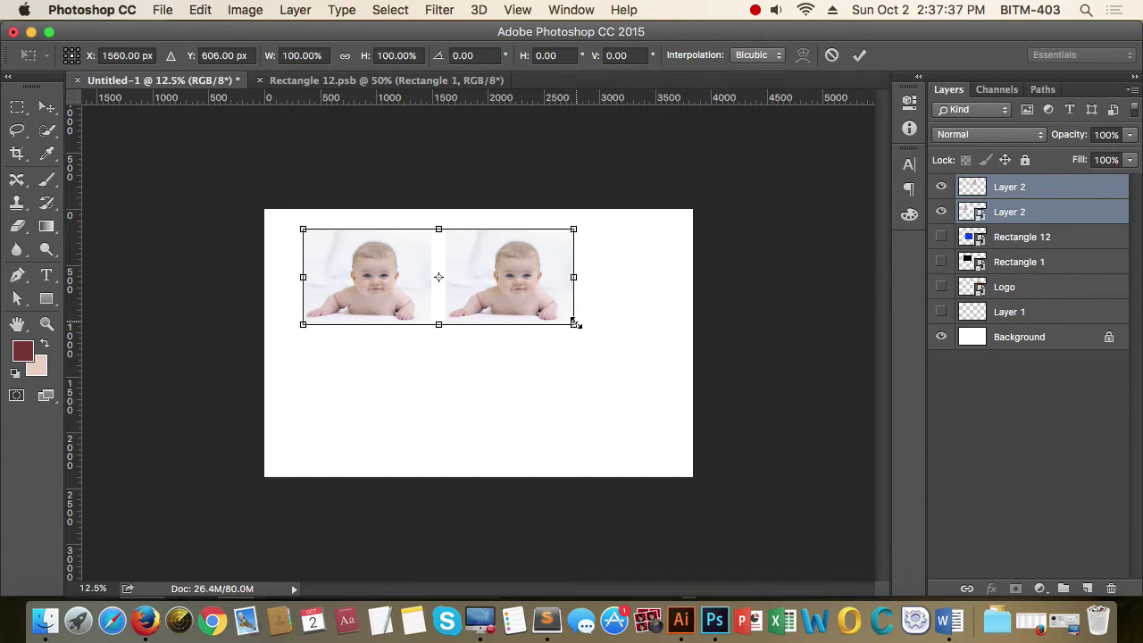
left_click_drag(574, 324, 432, 306)
key("Return")
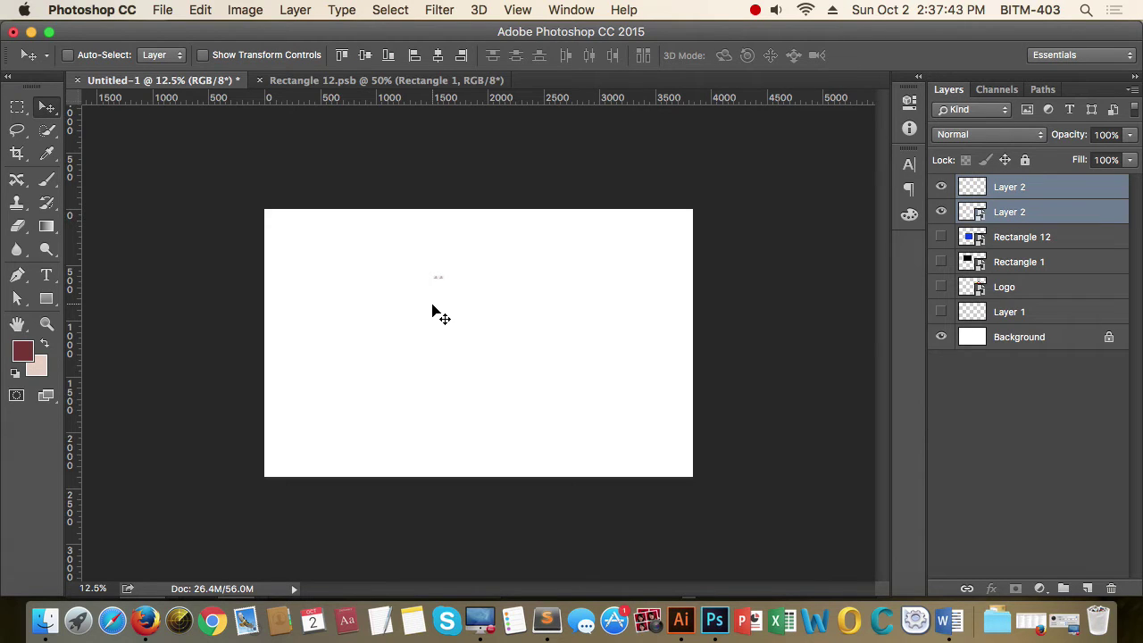
Scale both tiny photos back up to slightly beyond their original size and compare their sharpness side by side.
key("super+t")
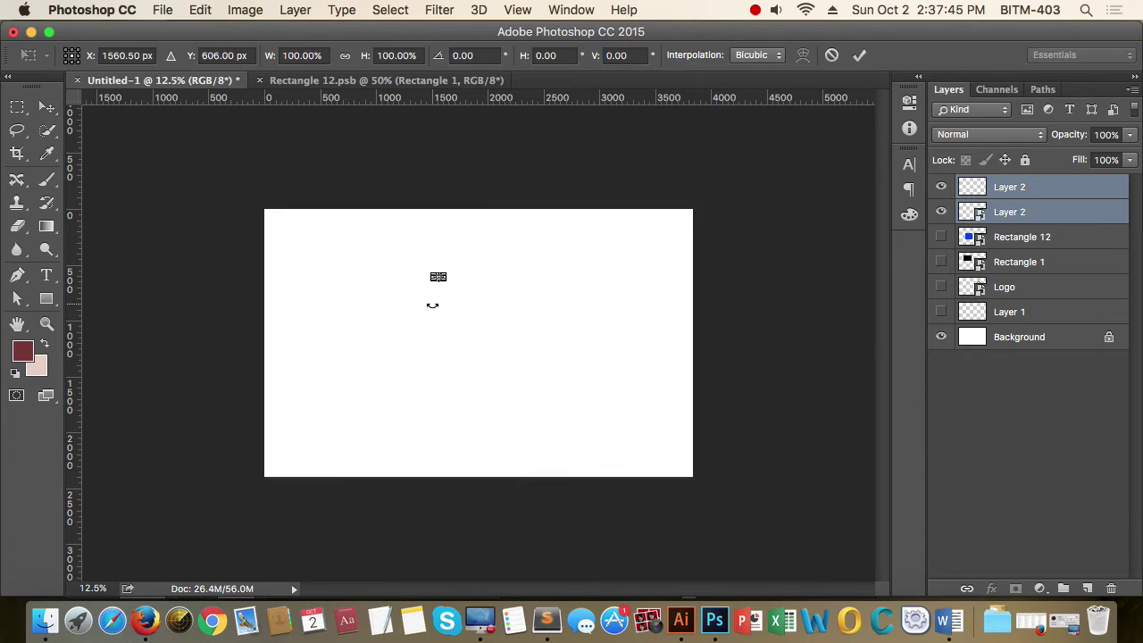
left_click_drag(447, 282, 603, 366)
key("Return")
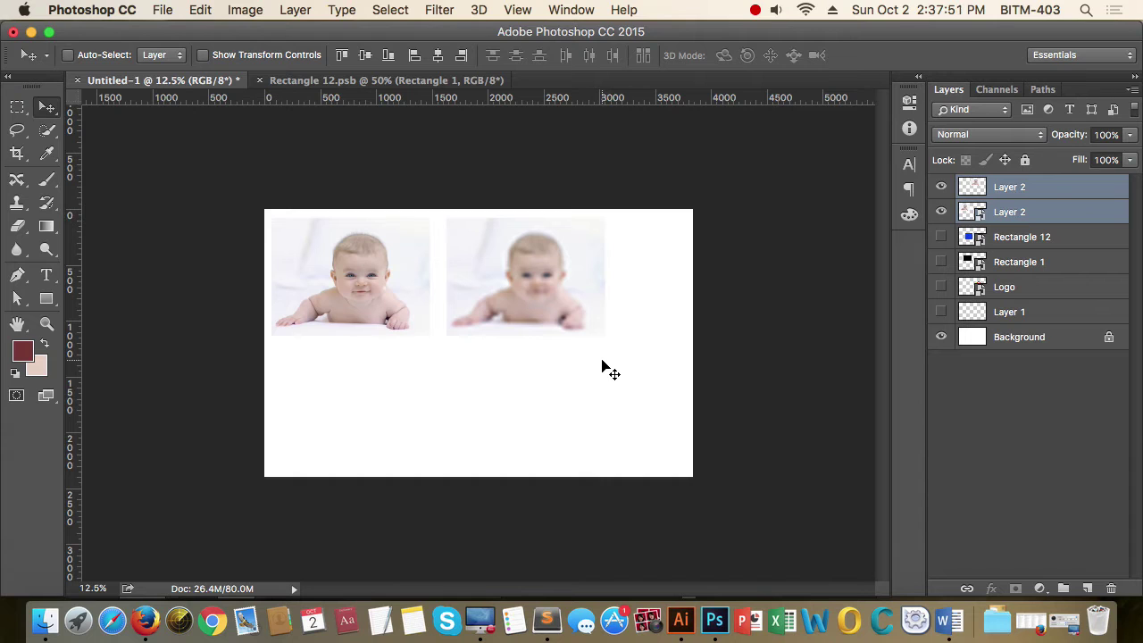
left_click_drag(388, 285, 394, 287)
left_click(428, 271)
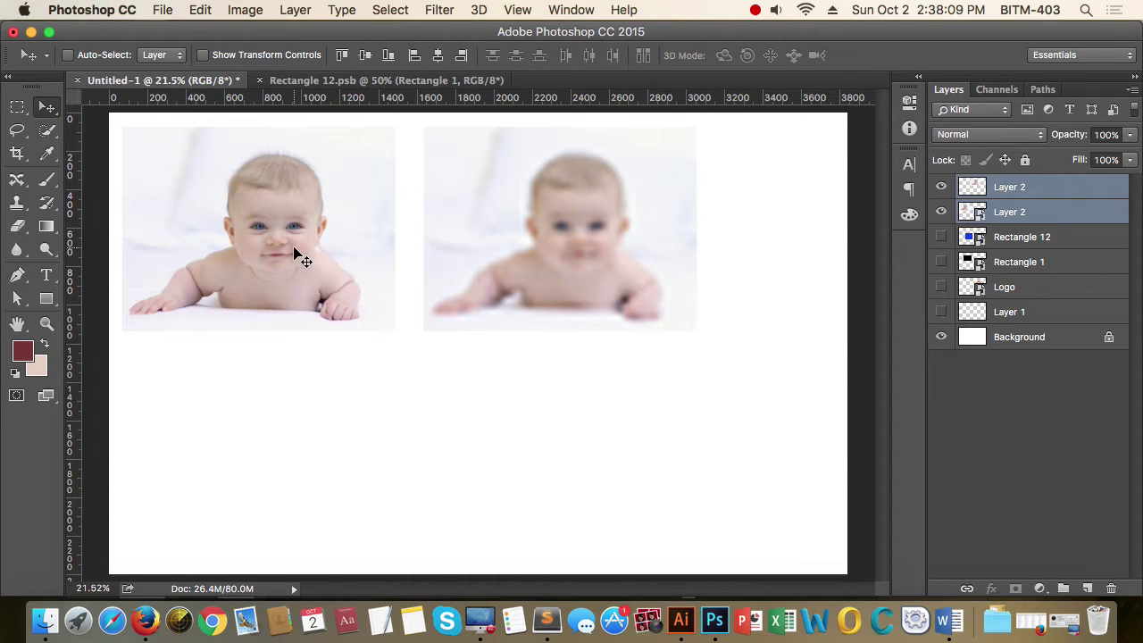
Open the left baby photo's smart object contents, examine the source image, and close it without changes.
left_click(1050, 216)
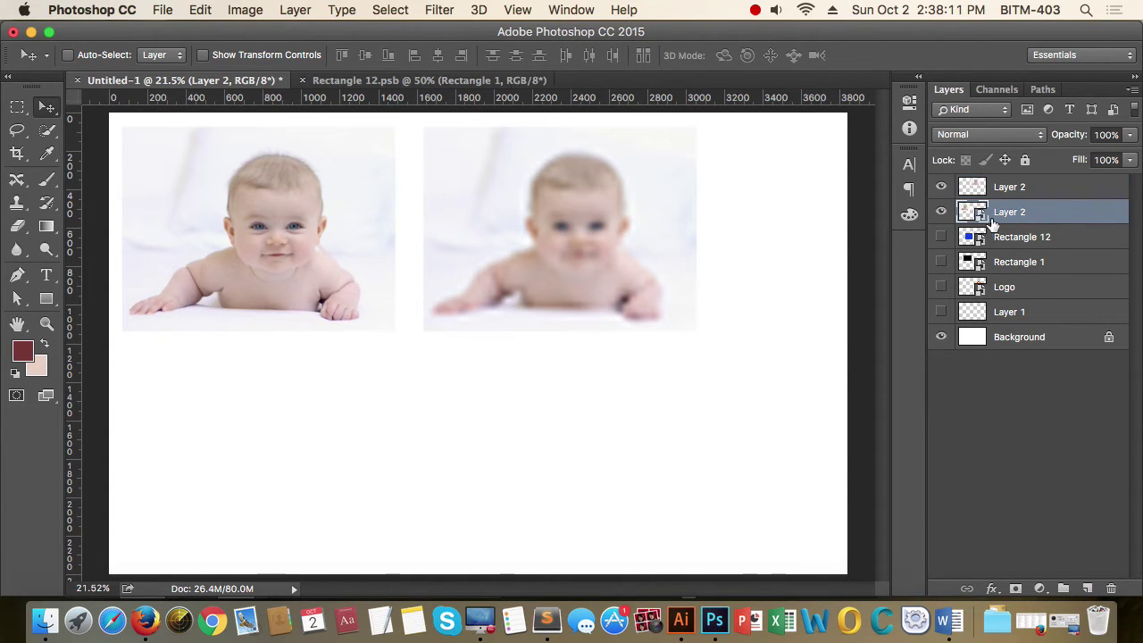
double_click(980, 214)
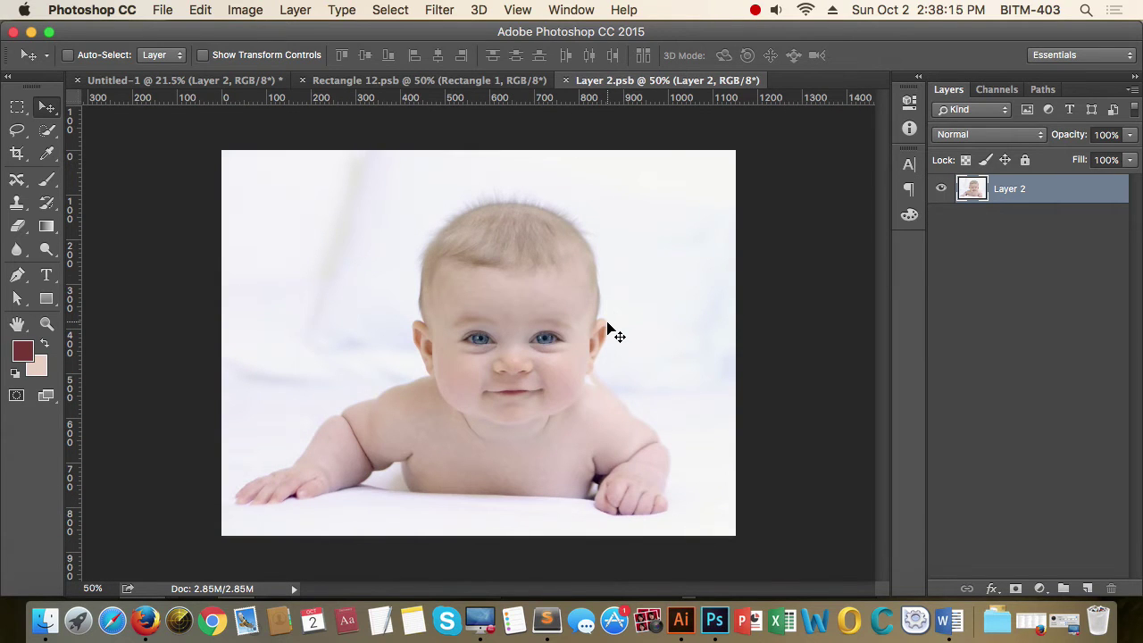
key("super+w")
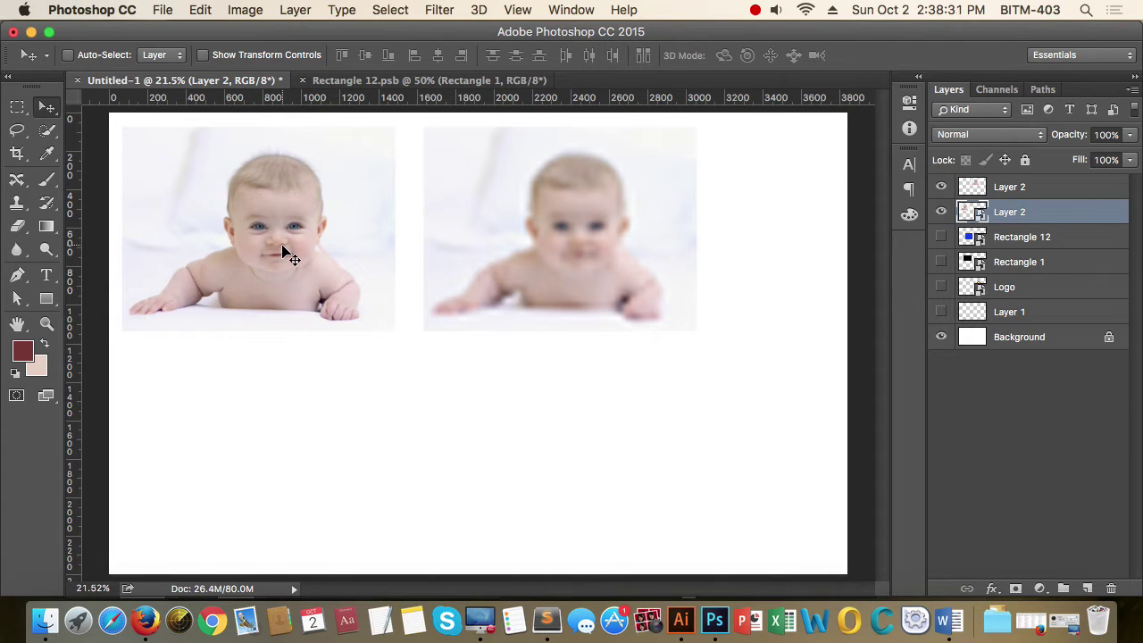
Select the right baby photo's layer and toggle its visibility off and on to identify it.
right_click(564, 253)
left_click(596, 256)
left_click(941, 187)
left_click(941, 187)
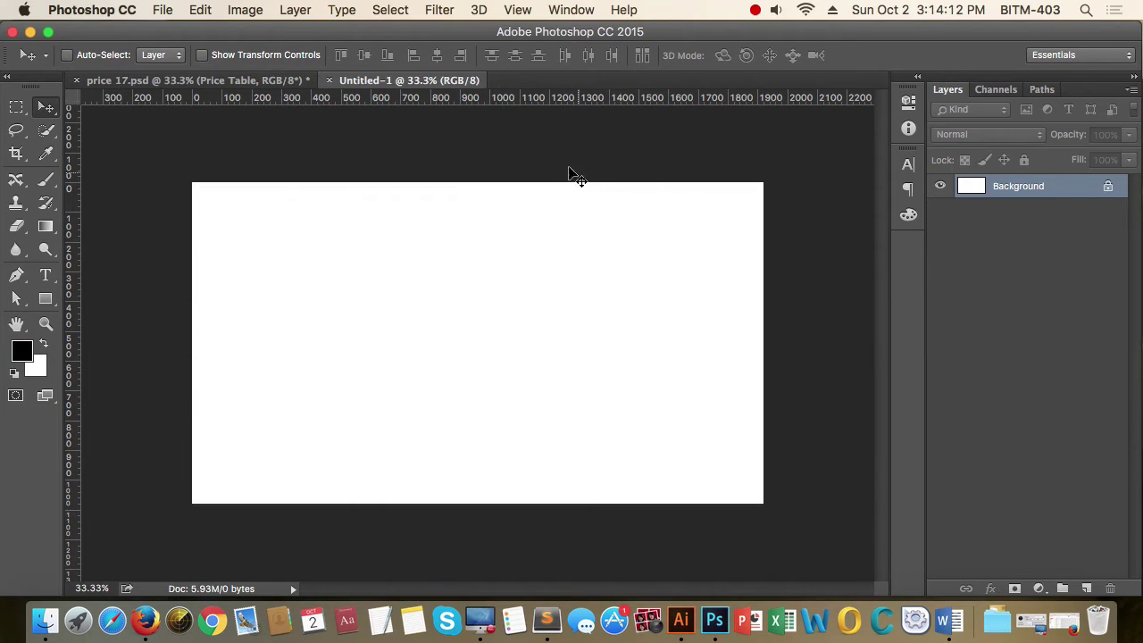
Select the three price table groups in price 17.psd, float its window, and copy the groups onto the Untitled-1 canvas.
left_click(237, 82)
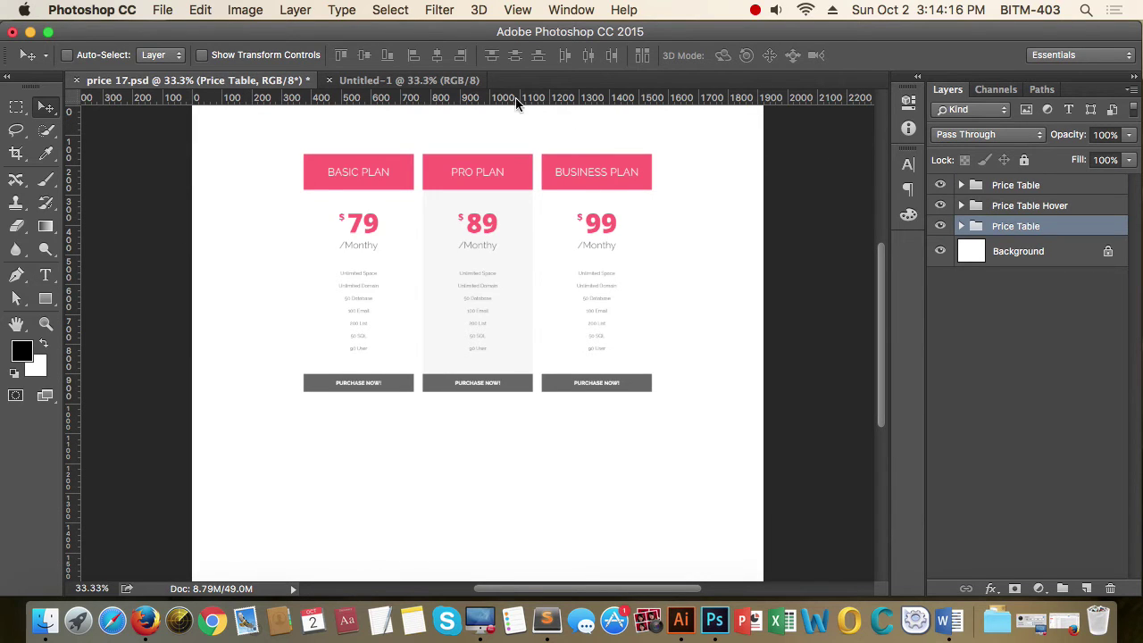
left_click(1021, 192, "shift")
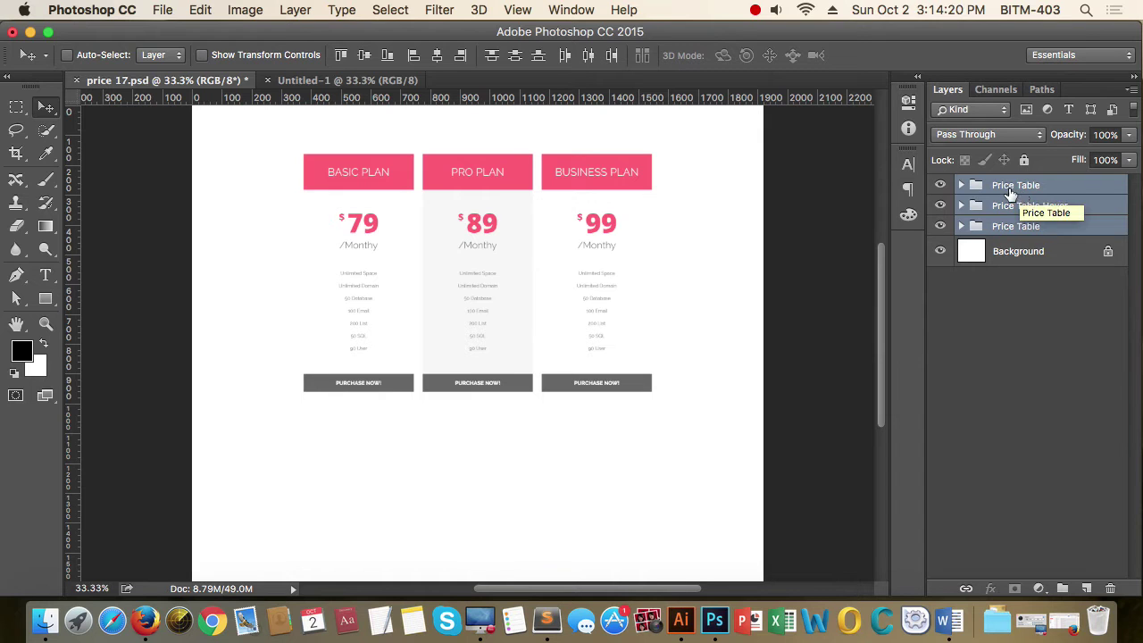
left_click_drag(188, 87, 594, 303)
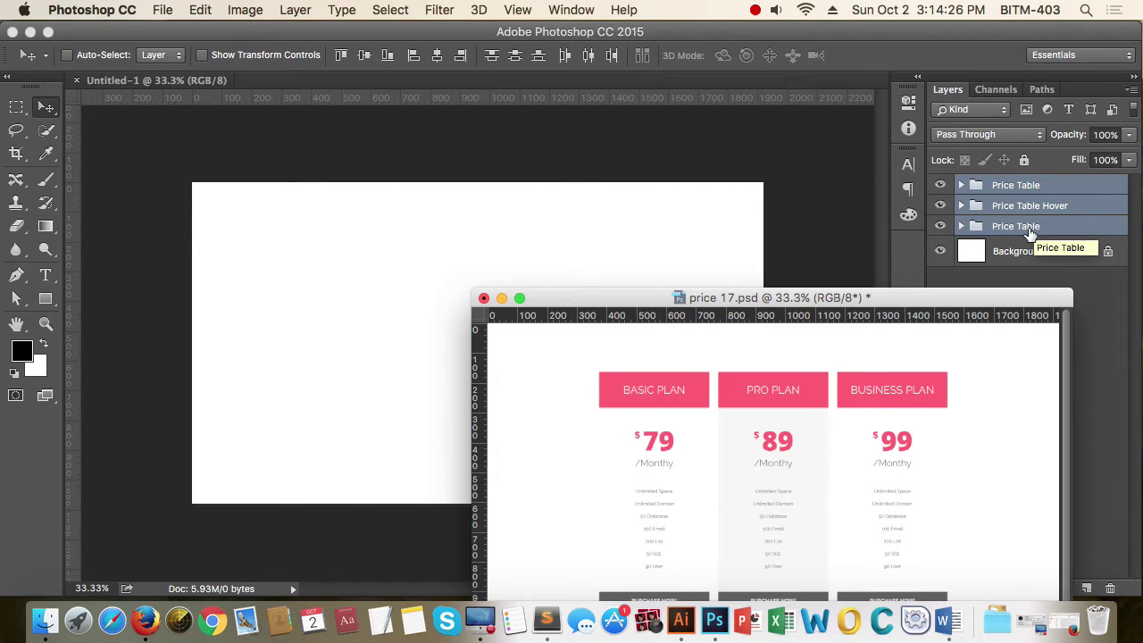
left_click_drag(1032, 233, 499, 280)
left_click(487, 273)
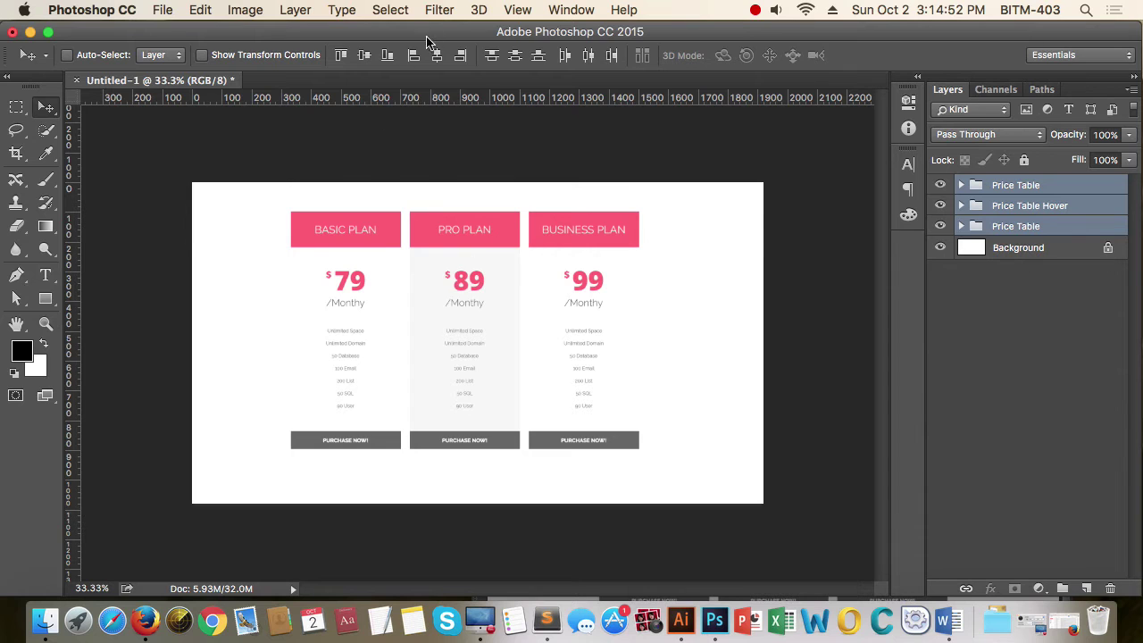
Duplicate the three selected price table groups from price 17.psd into Untitled-1 and bring that document to the front.
left_click(567, 11)
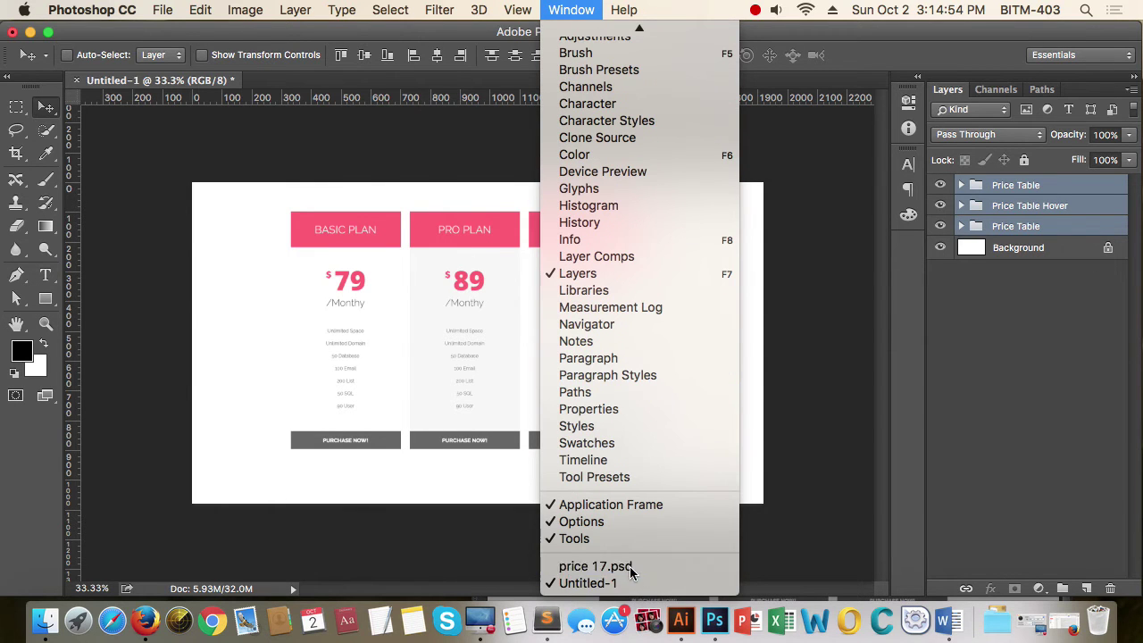
left_click(630, 568)
left_click_drag(723, 302, 555, 159)
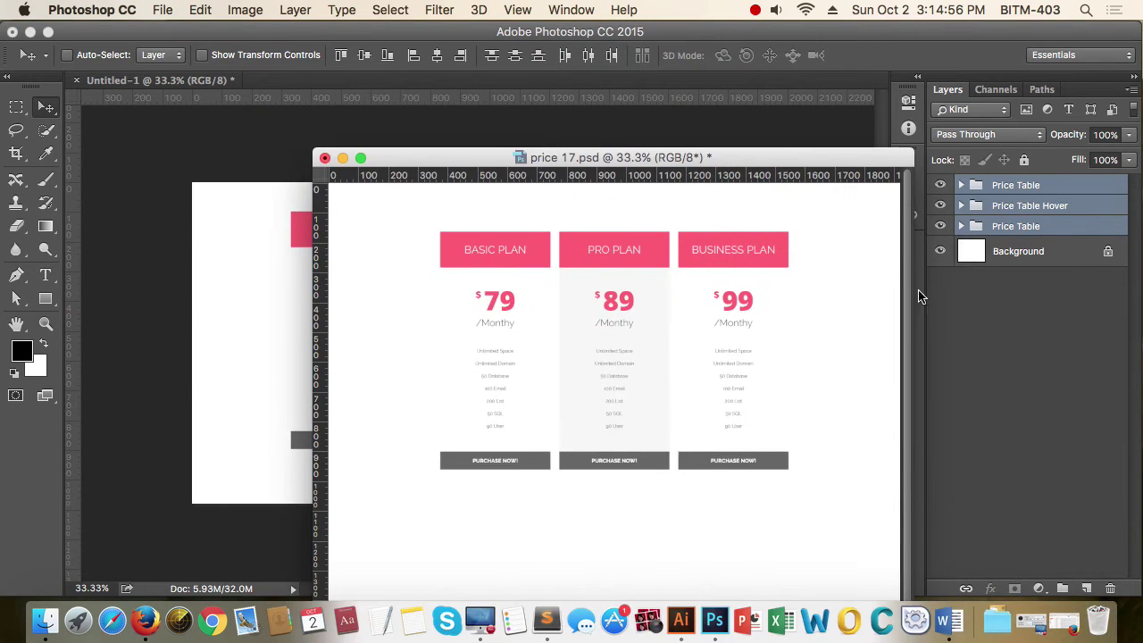
right_click(1023, 226)
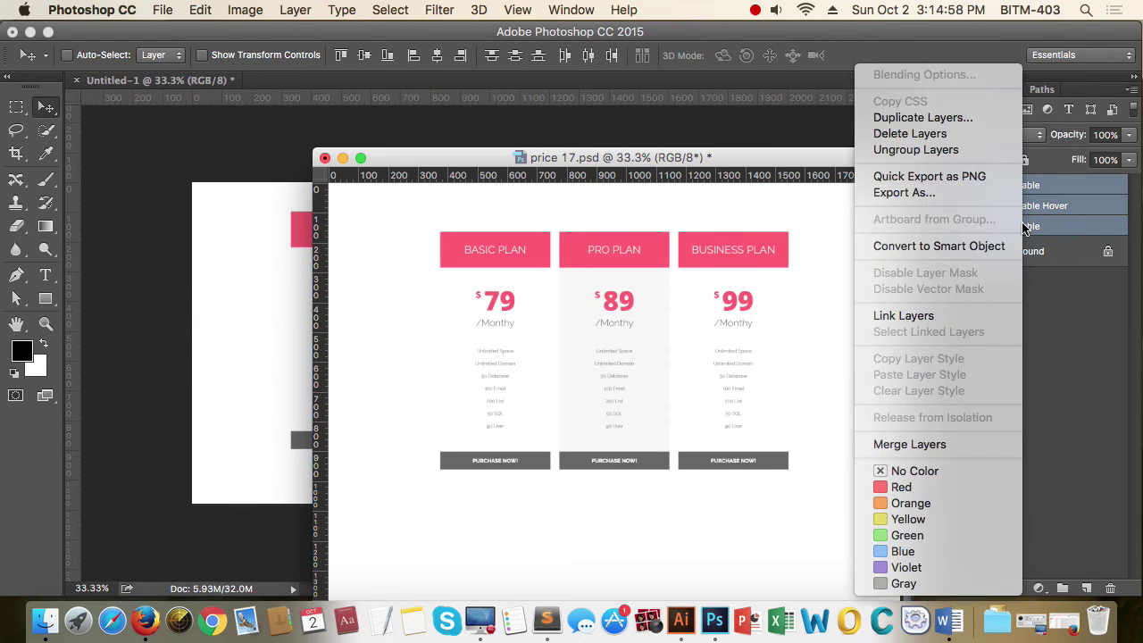
left_click(964, 116)
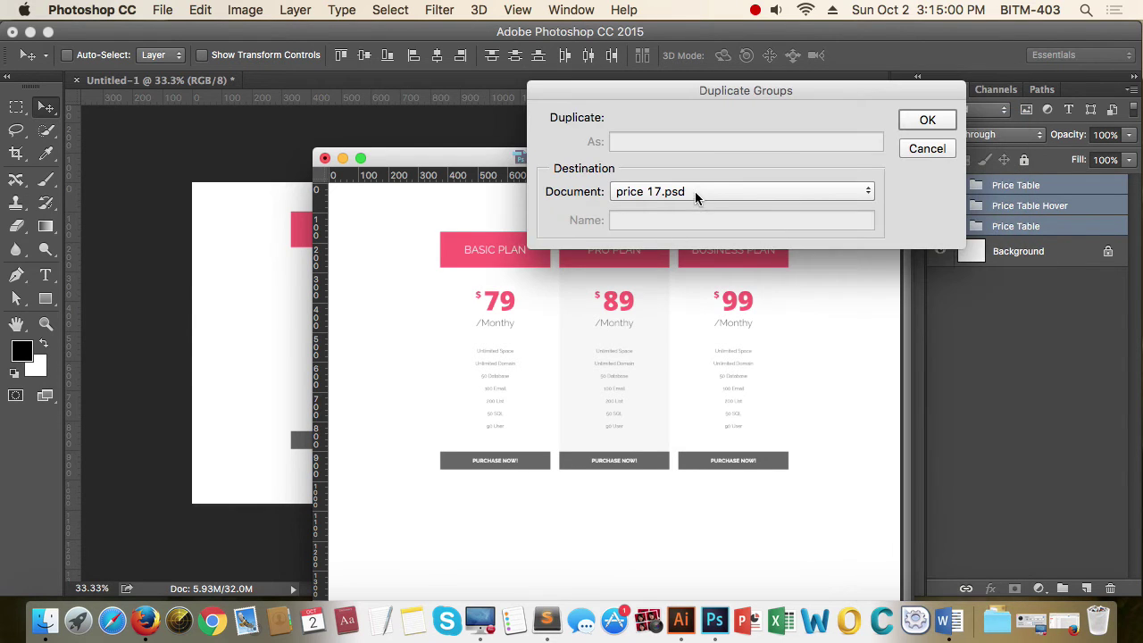
left_click(695, 191)
left_click(676, 209)
left_click(931, 120)
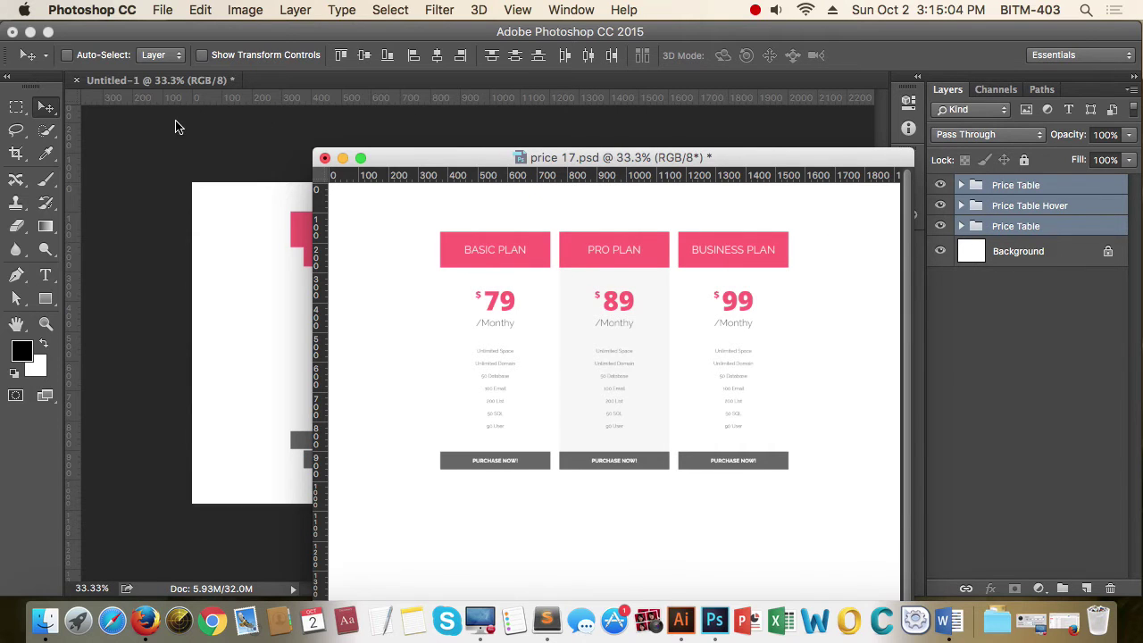
left_click(159, 82)
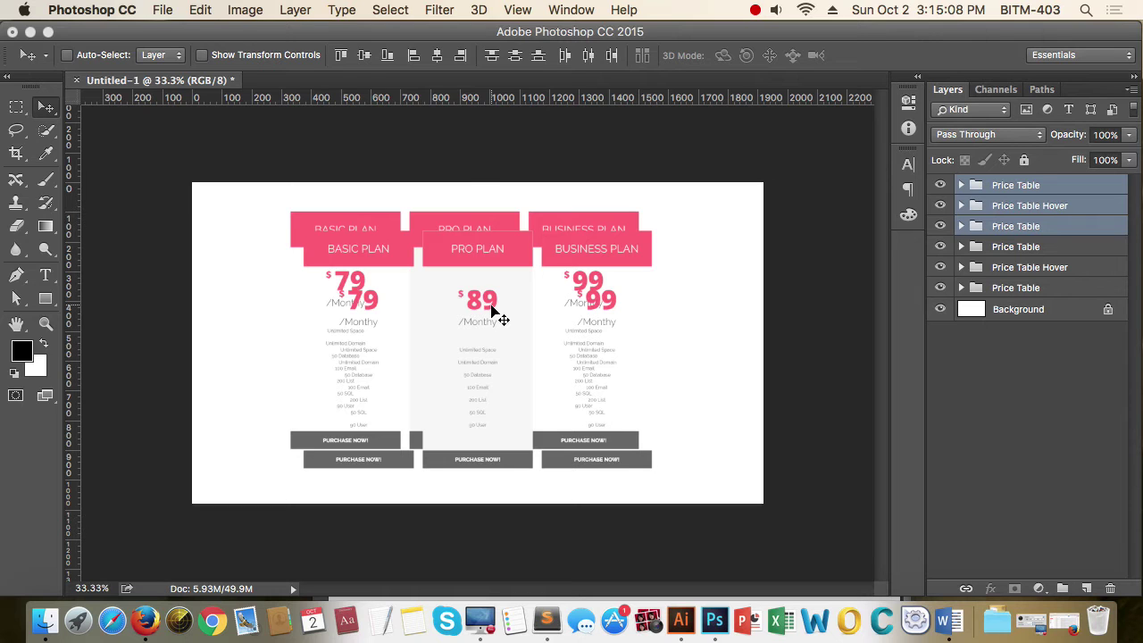
Extend the price 17.psd canvas downward to a height of 3600 pixels, anchored at its top centre.
left_click(570, 10)
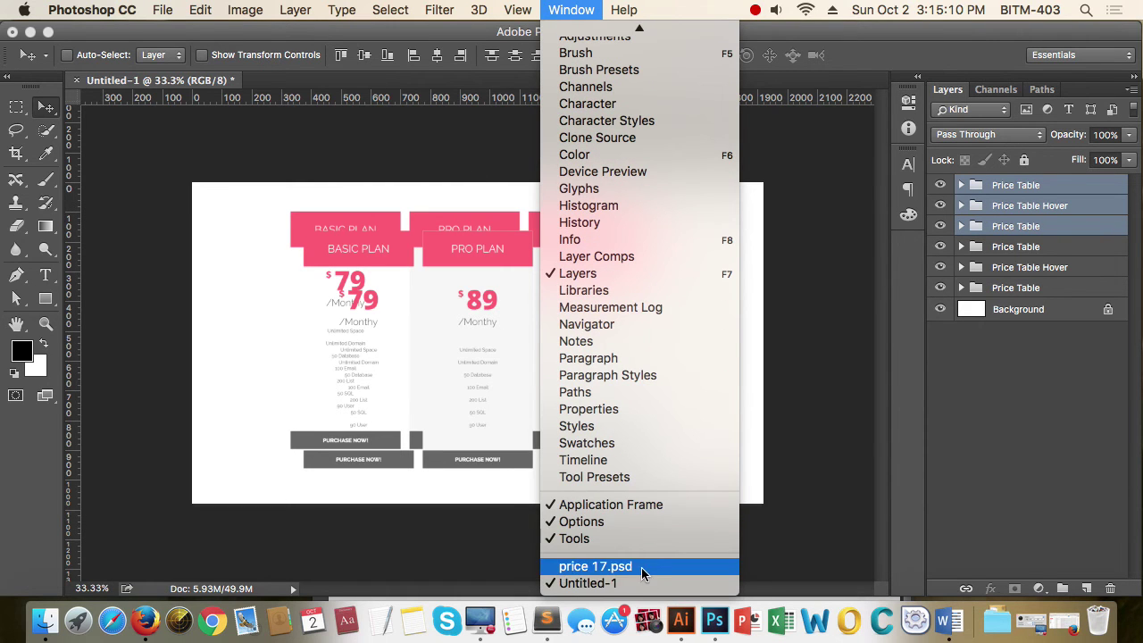
left_click(629, 567)
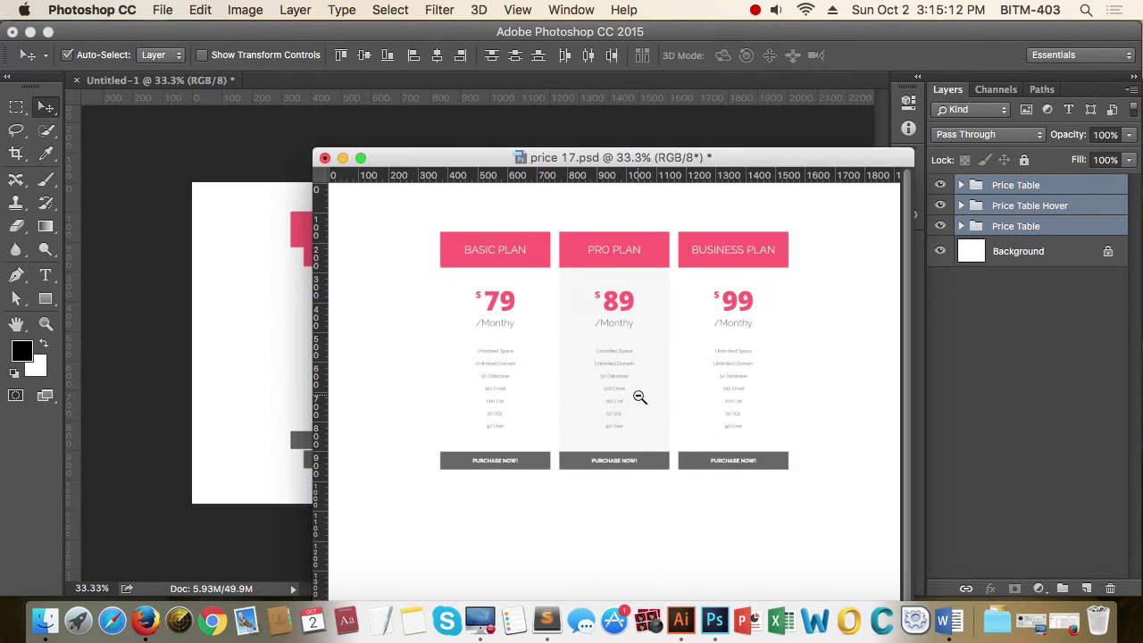
left_click(639, 396, "alt")
left_click_drag(627, 431, 815, 522)
key("super+alt+i")
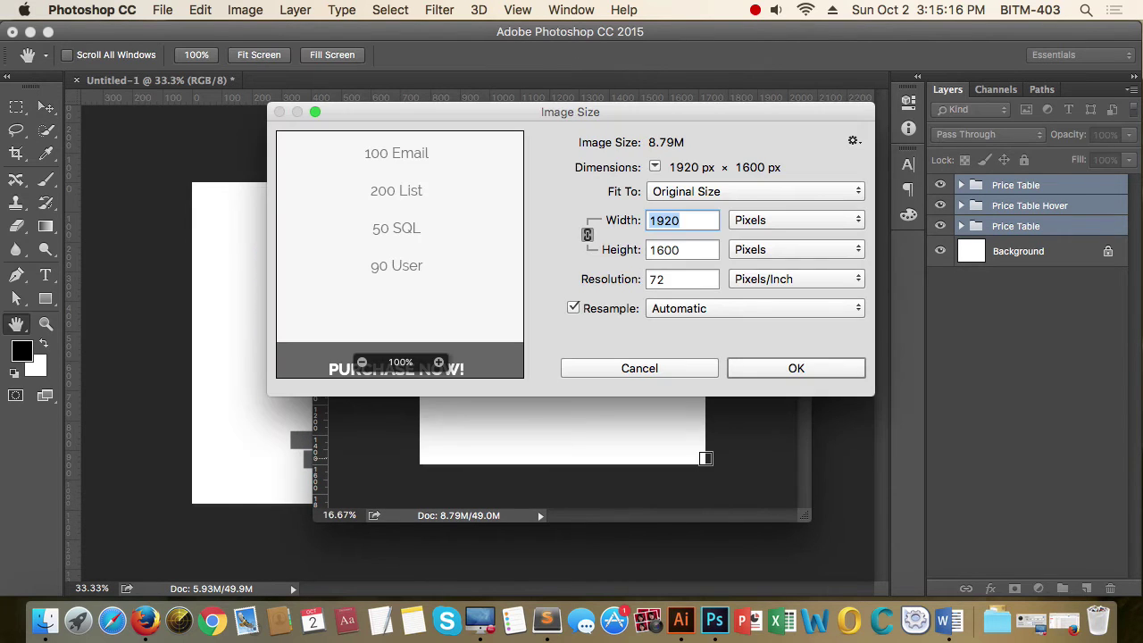
key("Escape")
key("super+alt+c")
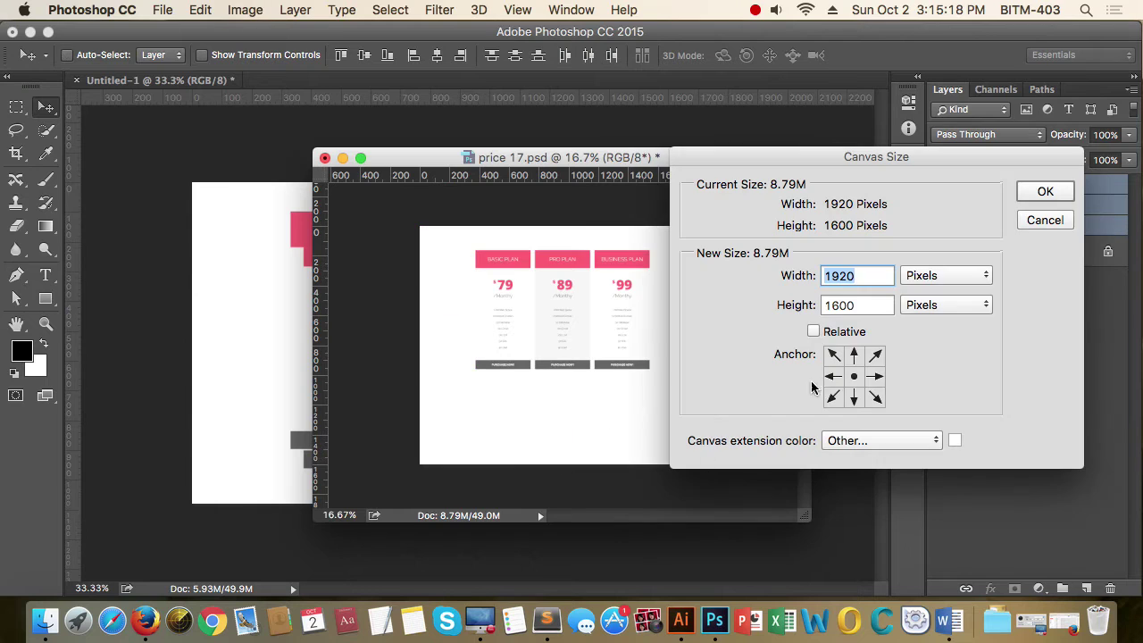
left_click(853, 355)
left_click_drag(835, 305, 823, 306)
type("3")
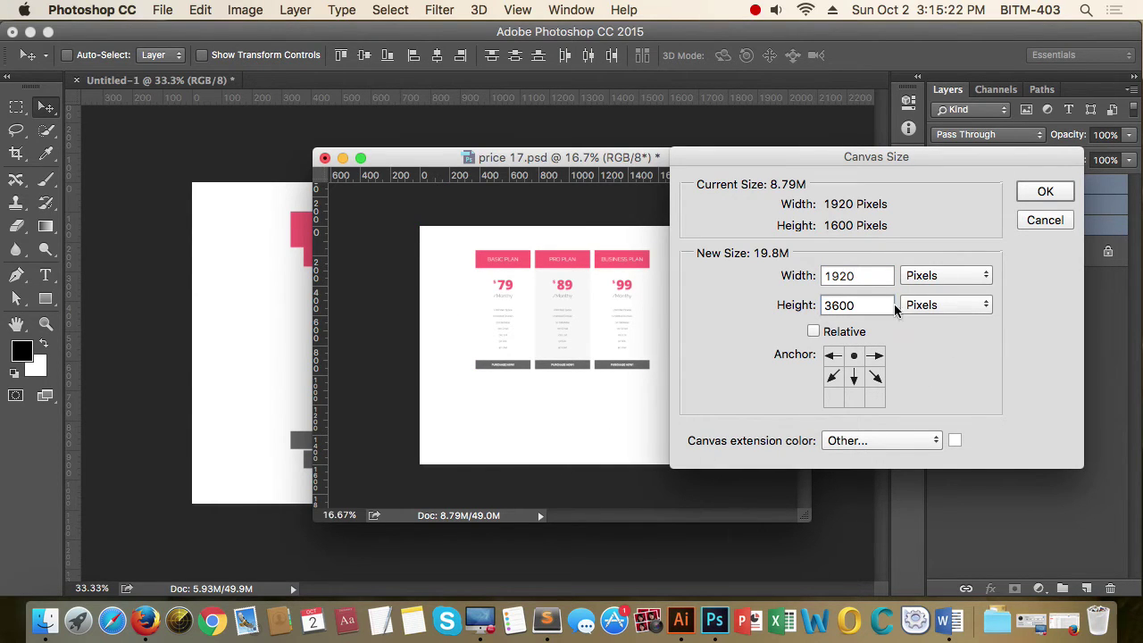
left_click(1045, 191)
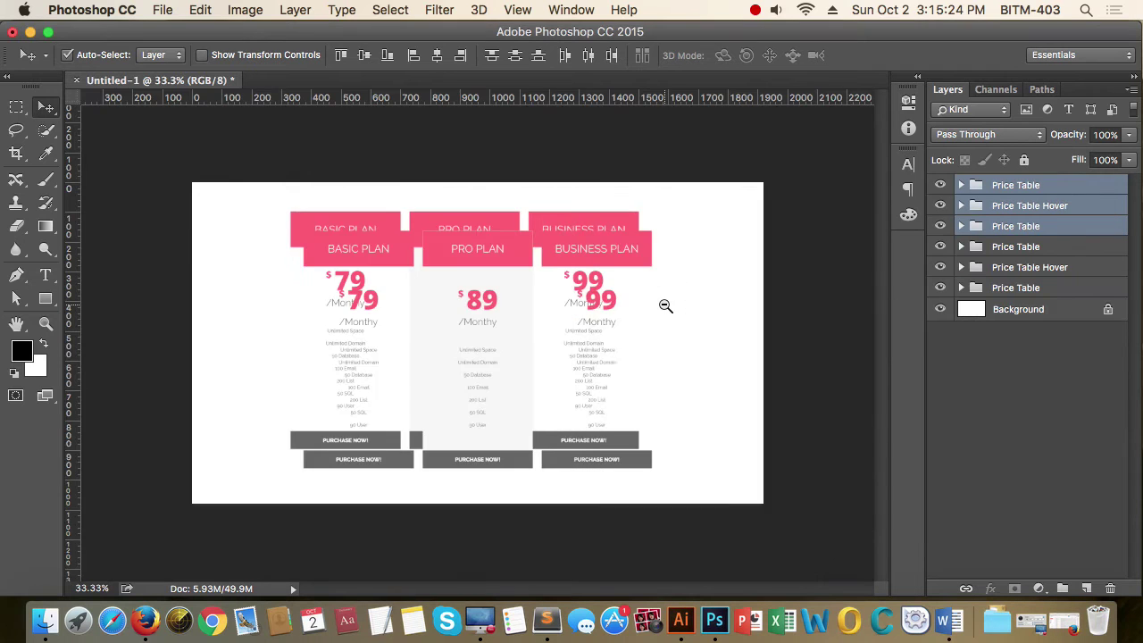
Enlarge the floating price 17.psd window and move the three pricing tables down near the bottom of its canvas.
left_click(665, 306, "alt+super")
left_click(572, 10)
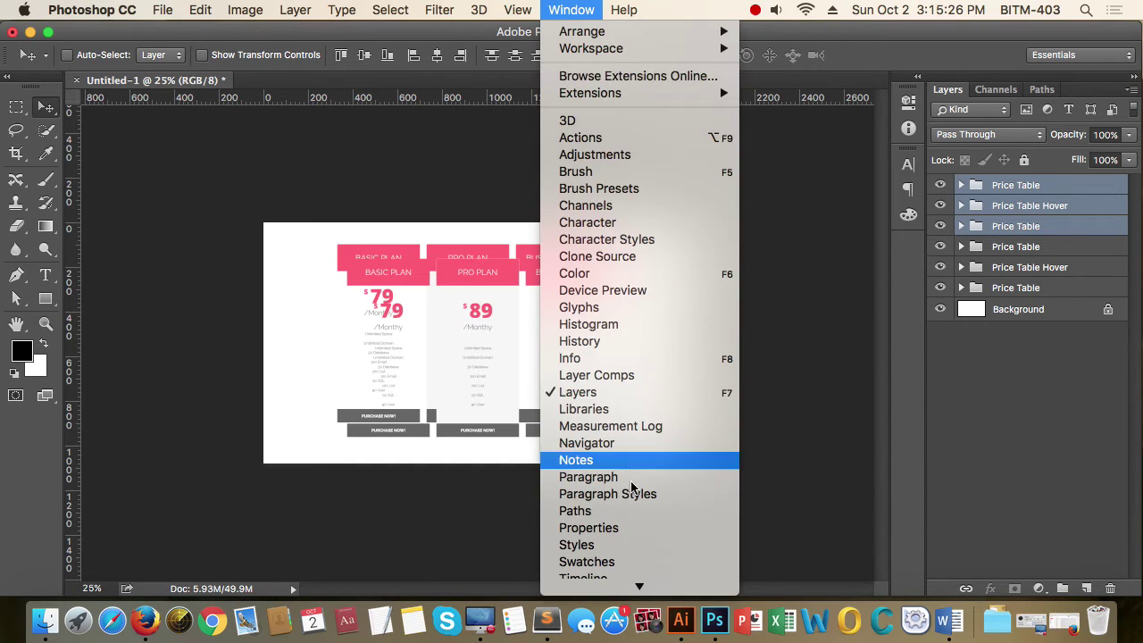
scroll(590, 459, "down", 3)
left_click(618, 567)
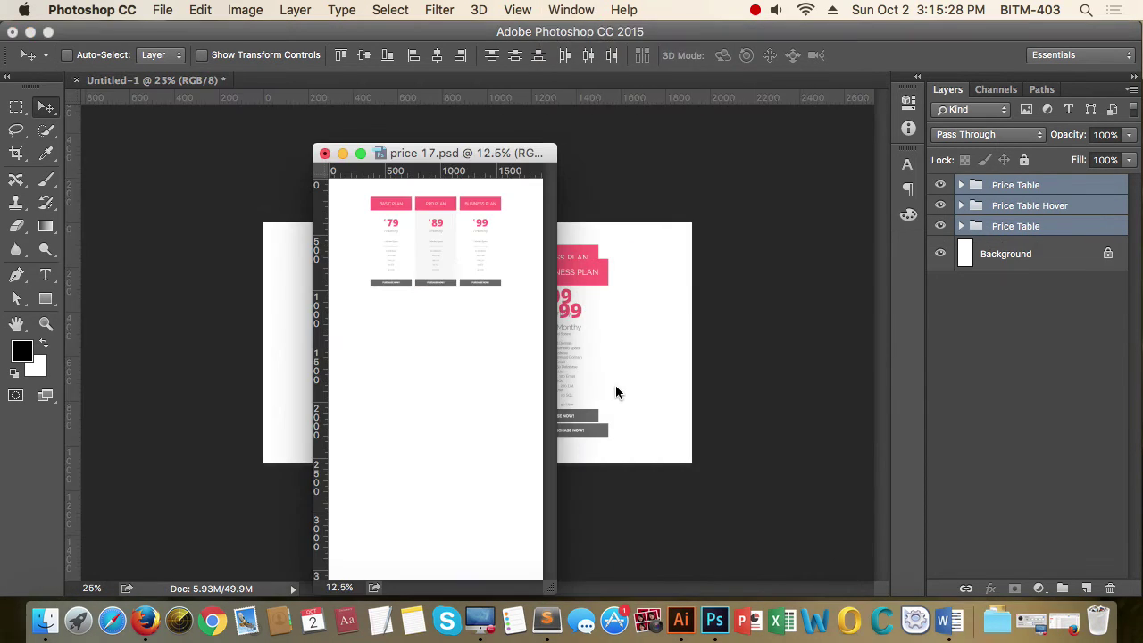
left_click_drag(460, 153, 480, 129)
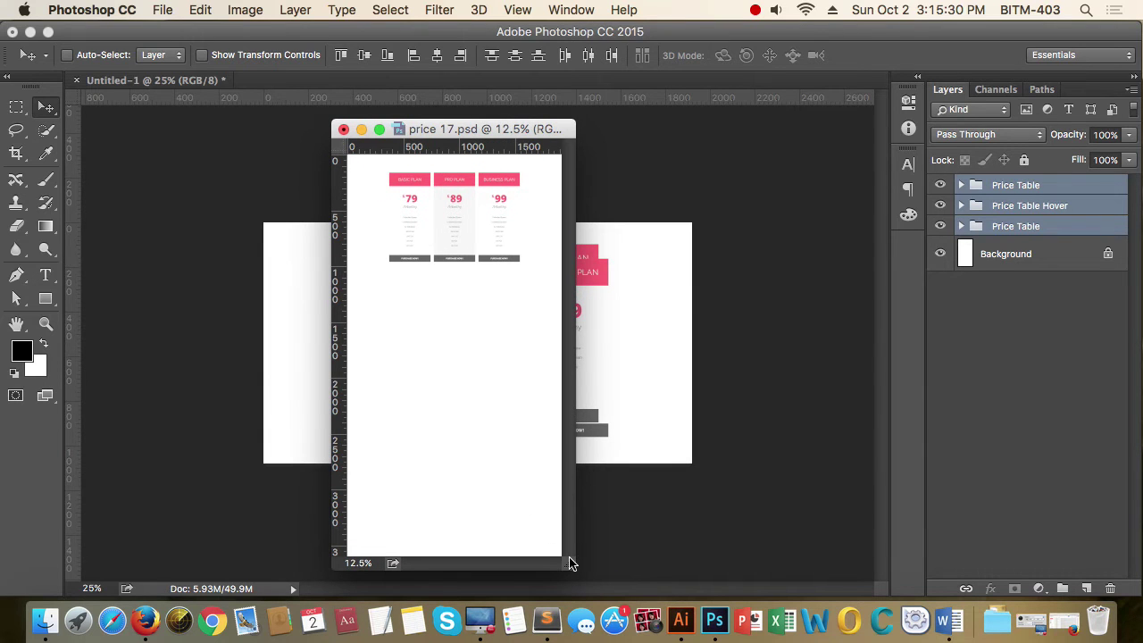
left_click_drag(571, 563, 701, 585)
left_click_drag(561, 204, 562, 483)
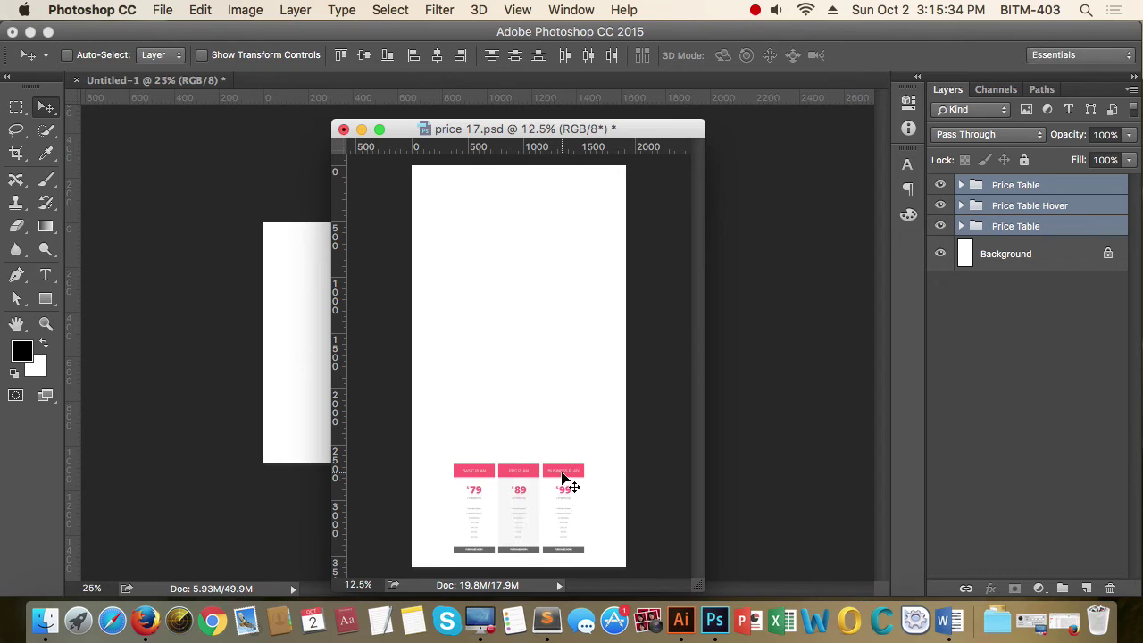
Select all the price table groups in Untitled-1 and delete them, keeping only the background.
left_click(319, 93)
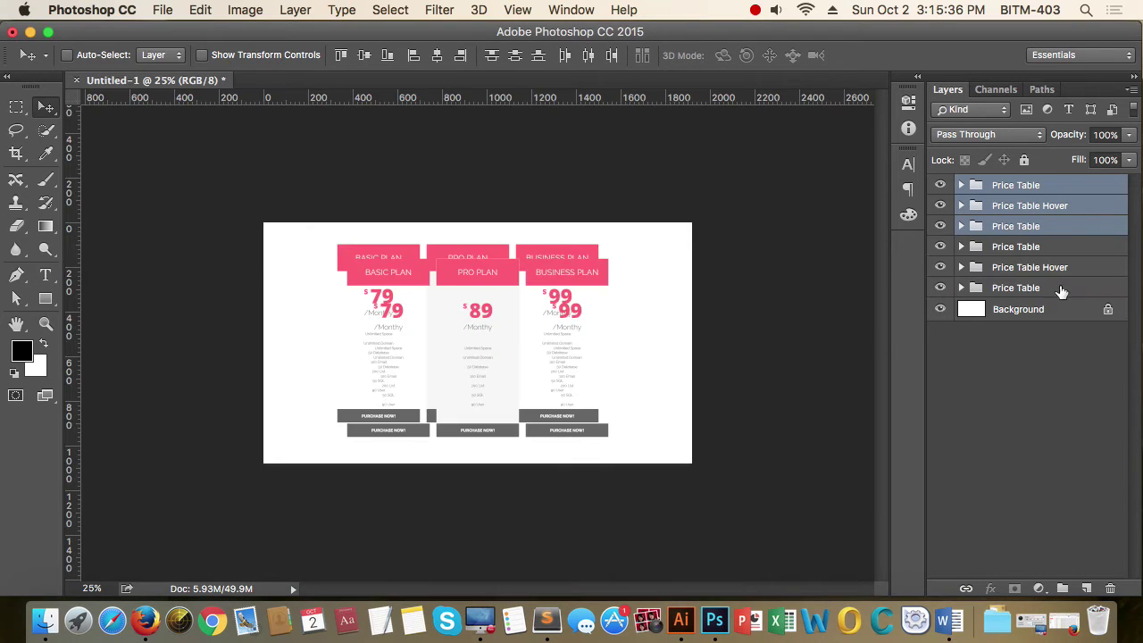
left_click(1018, 287, "shift")
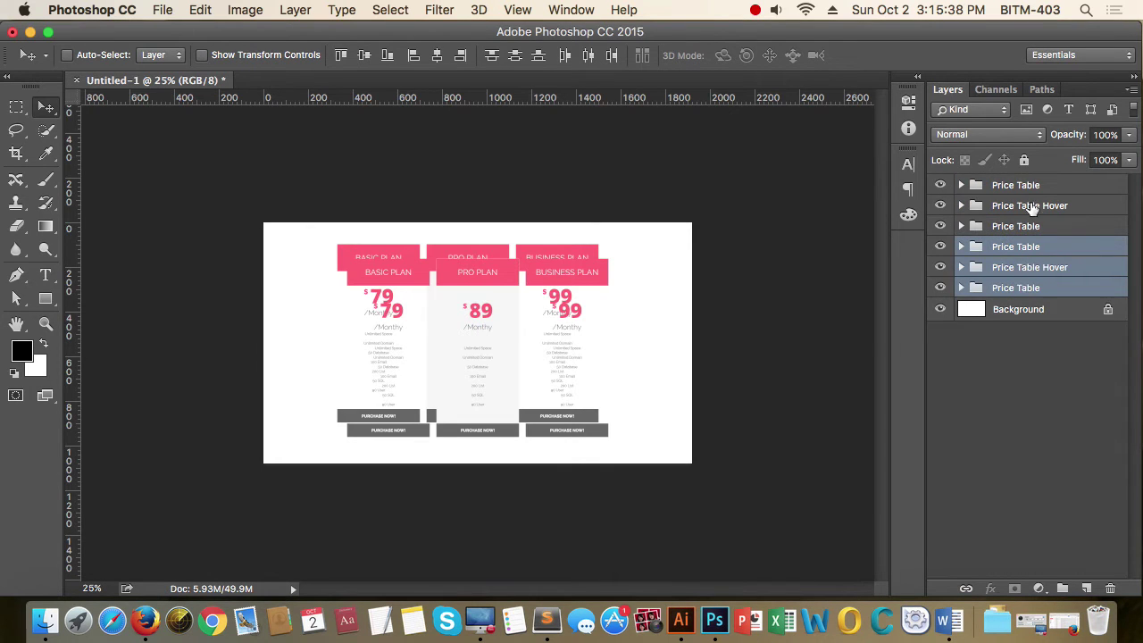
left_click(1018, 185)
left_click(1012, 297, "shift")
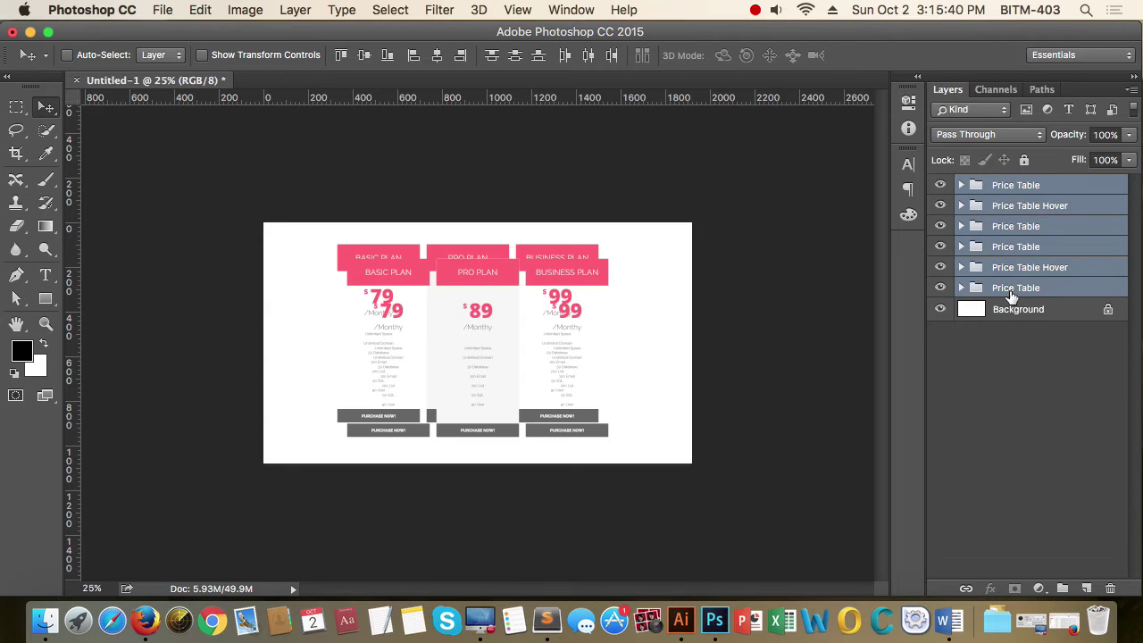
key("Delete")
Duplicate the three repositioned price table groups from price 17.psd into Untitled-1 and bring that document to the front.
left_click(571, 10)
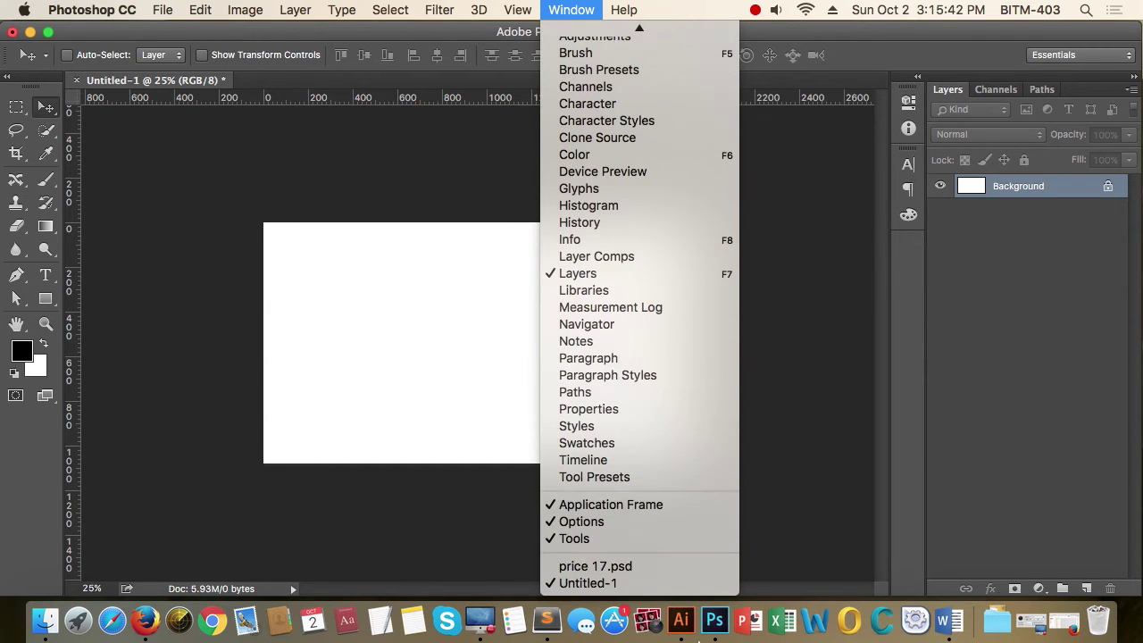
left_click(640, 568)
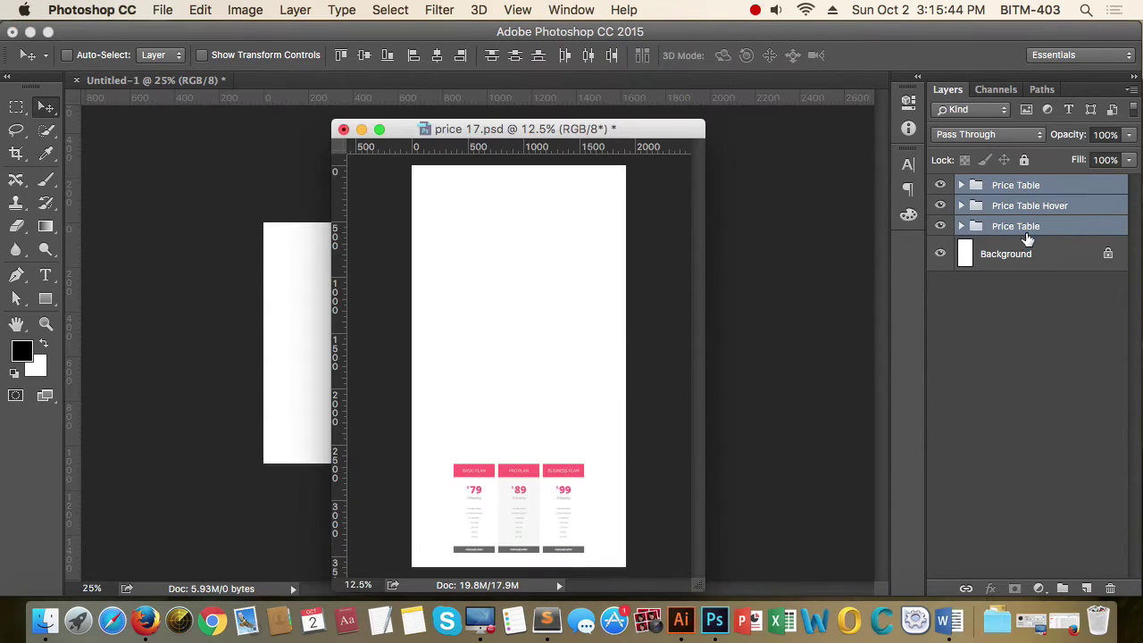
right_click(1026, 239)
left_click(933, 119)
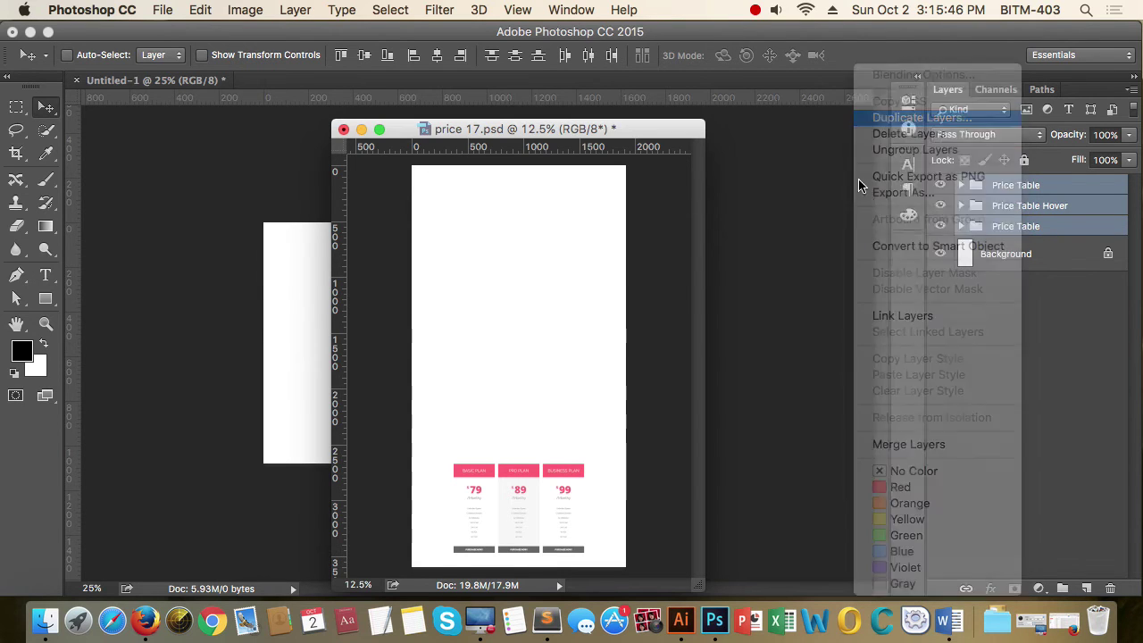
left_click(665, 191)
left_click(658, 207)
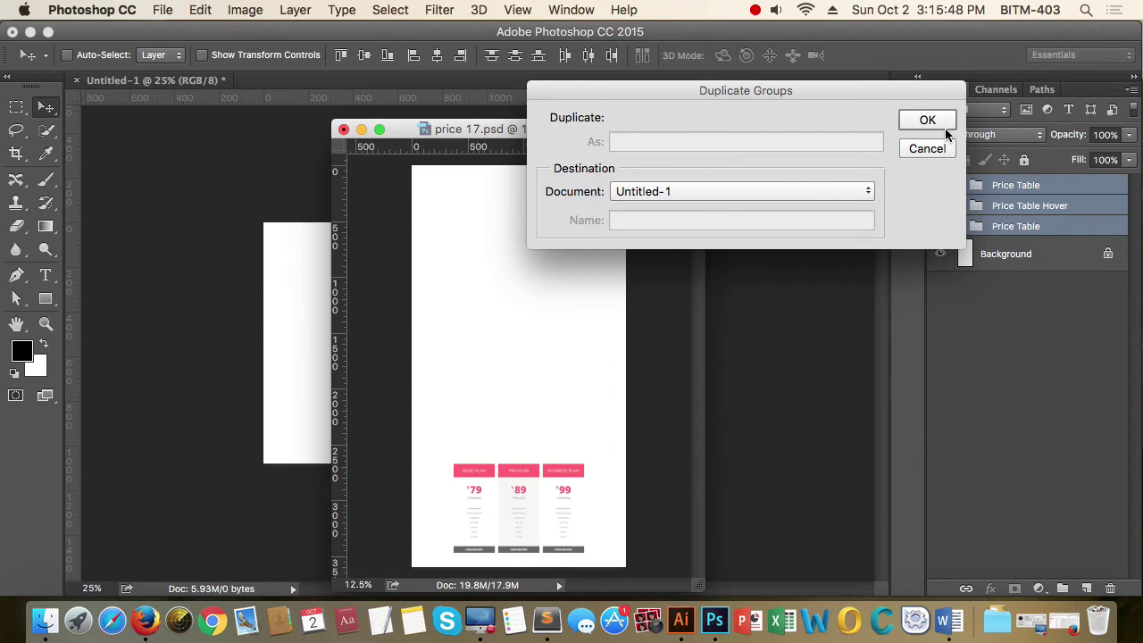
left_click(926, 120)
left_click(307, 270)
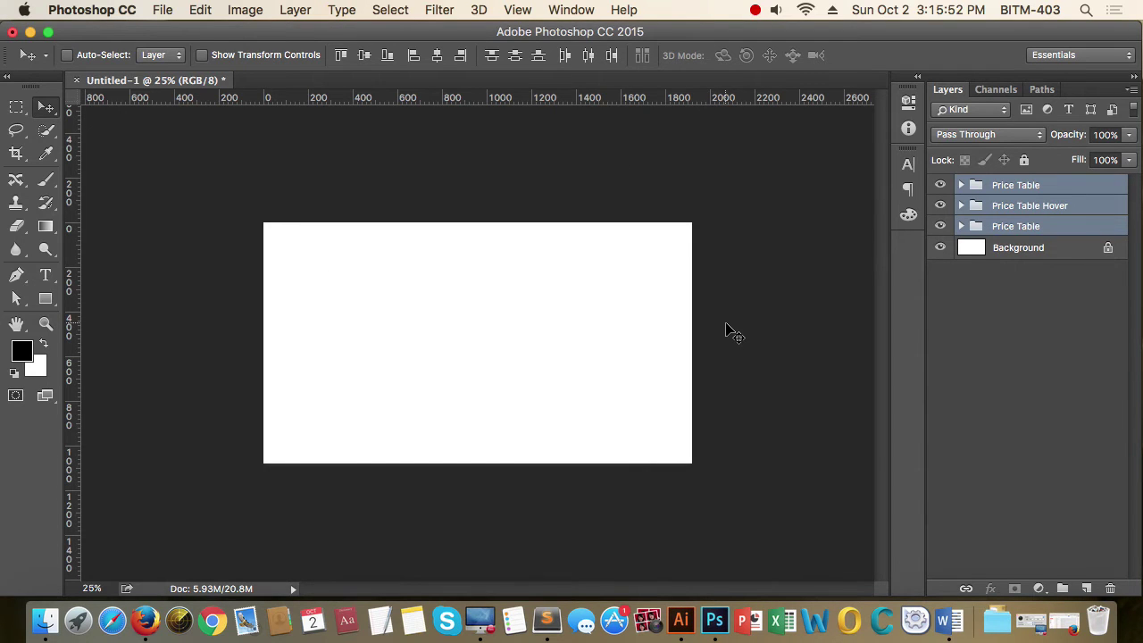
Compare the image size of Untitled-1 with the canvas size of price 17.psd without changing either, and return to Untitled-1.
key("super+alt+c")
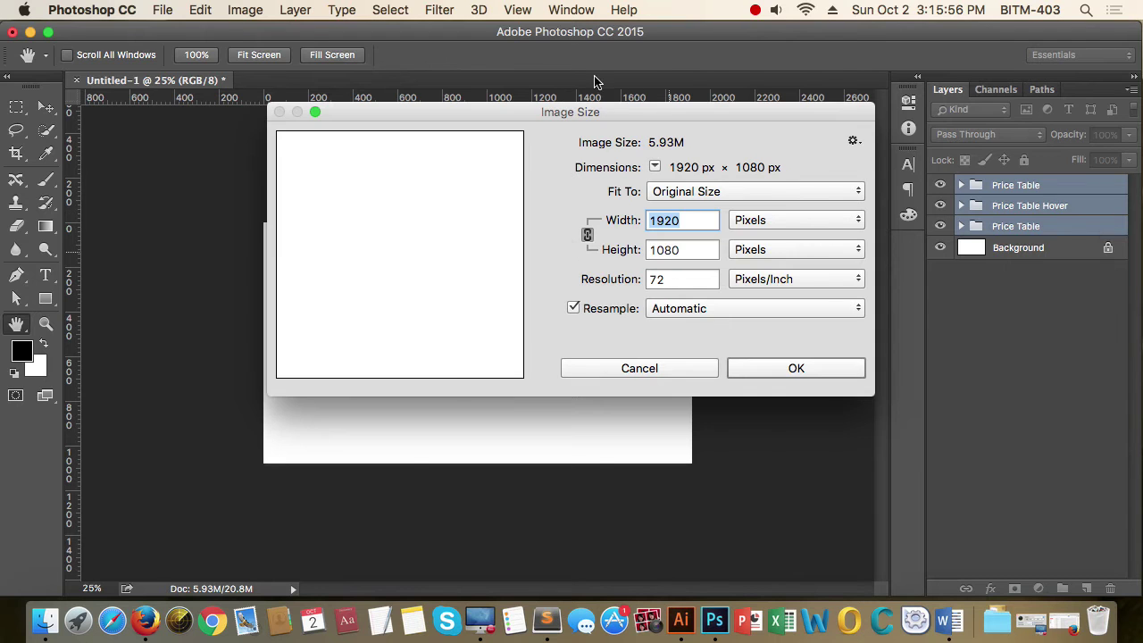
key("Escape")
left_click(571, 10)
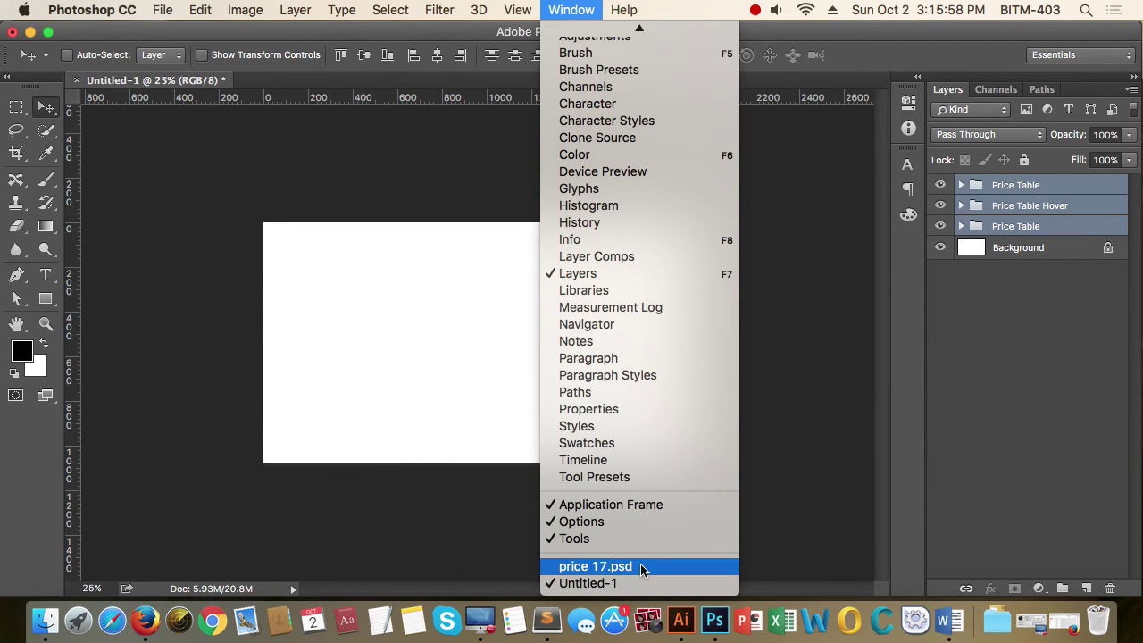
left_click(641, 567)
key("super+alt+c")
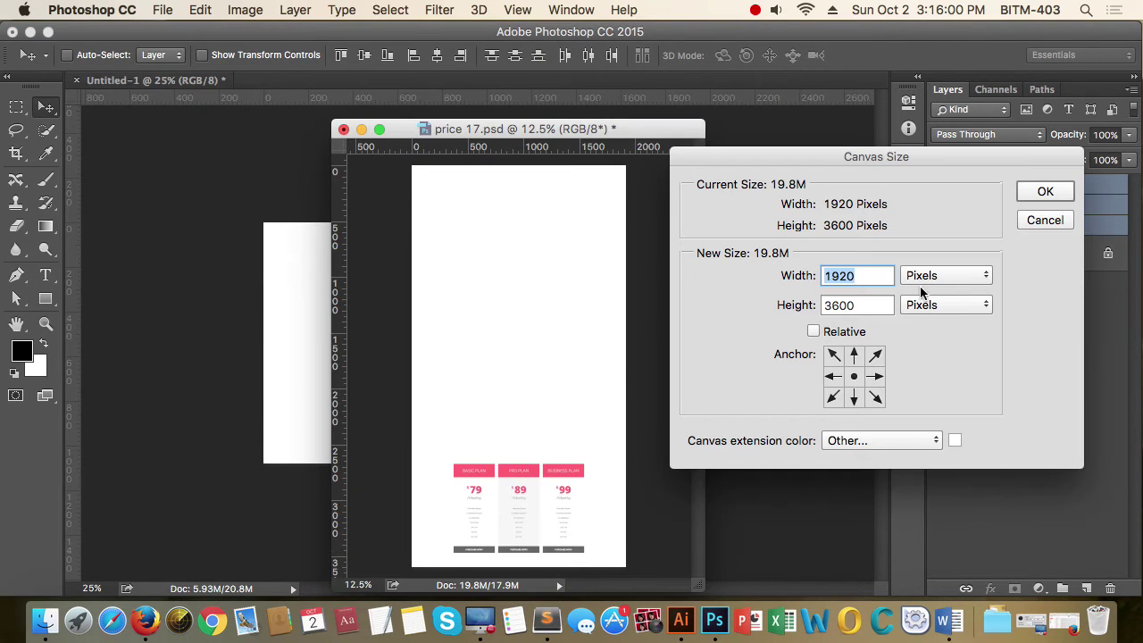
left_click(1045, 221)
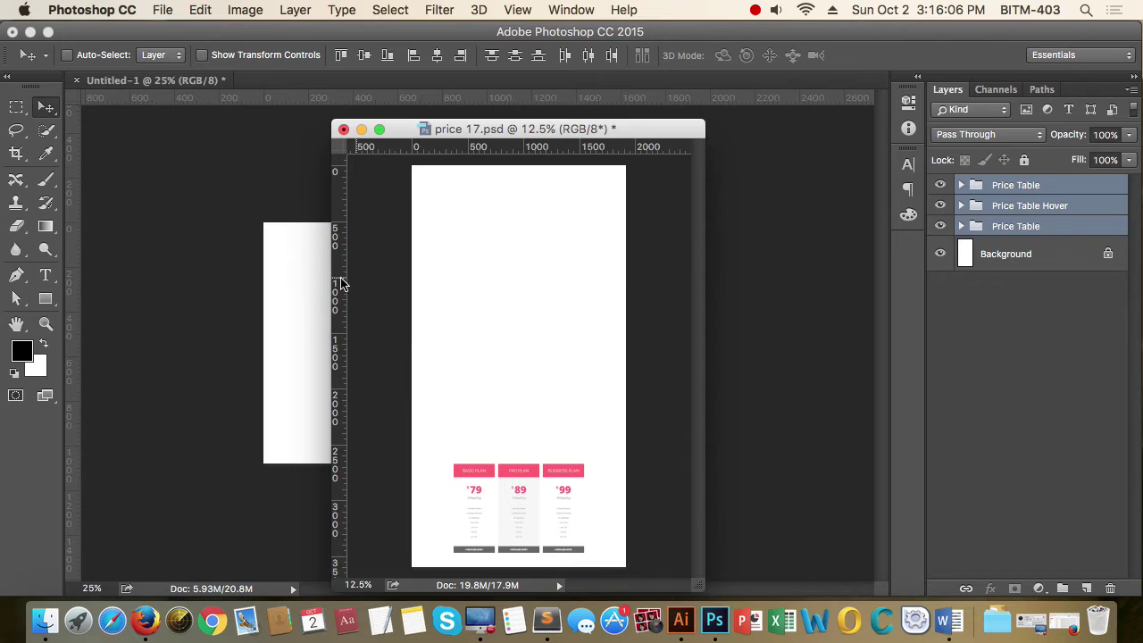
left_click(313, 281)
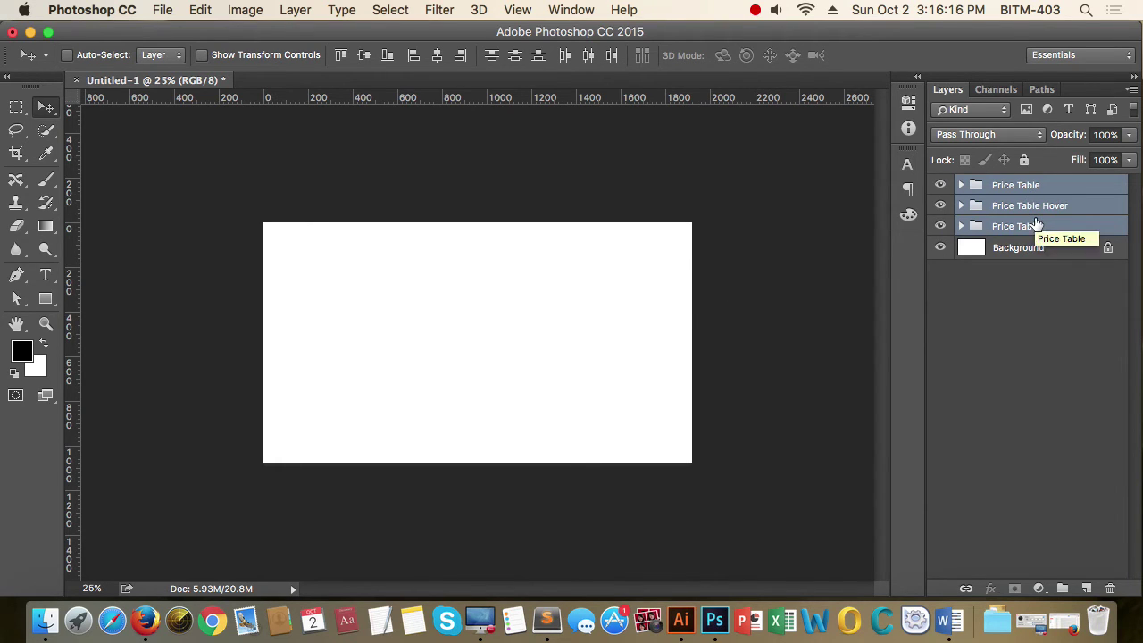
Use Free Transform to move the three price table groups lying outside the canvas of Untitled-1.
key("super+t")
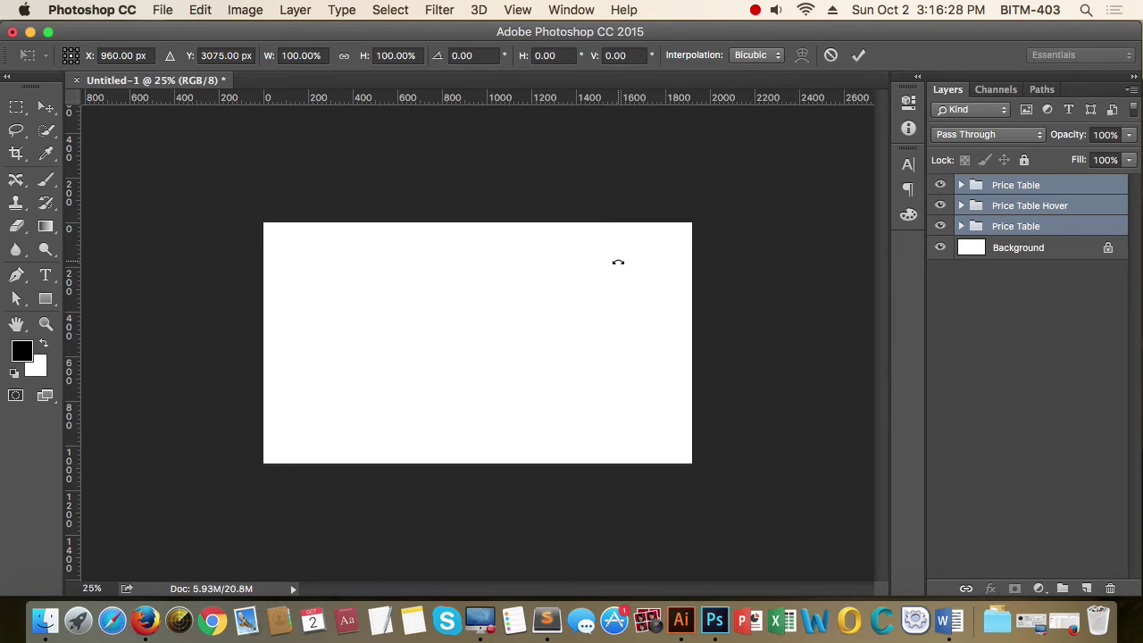
scroll(553, 339, "down", 5)
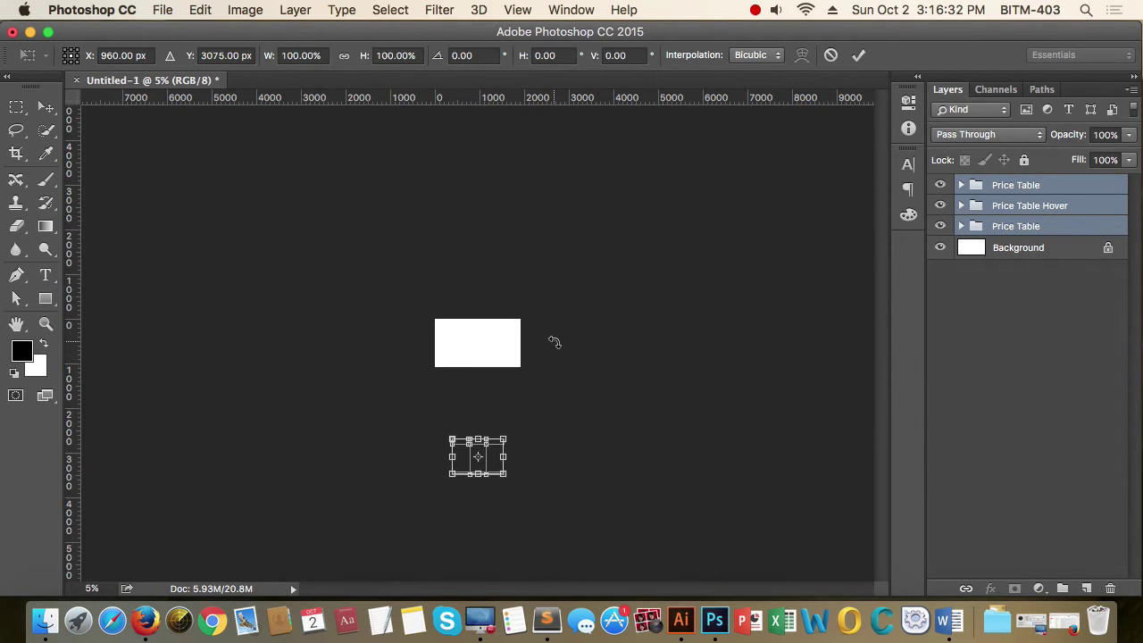
left_click(489, 460)
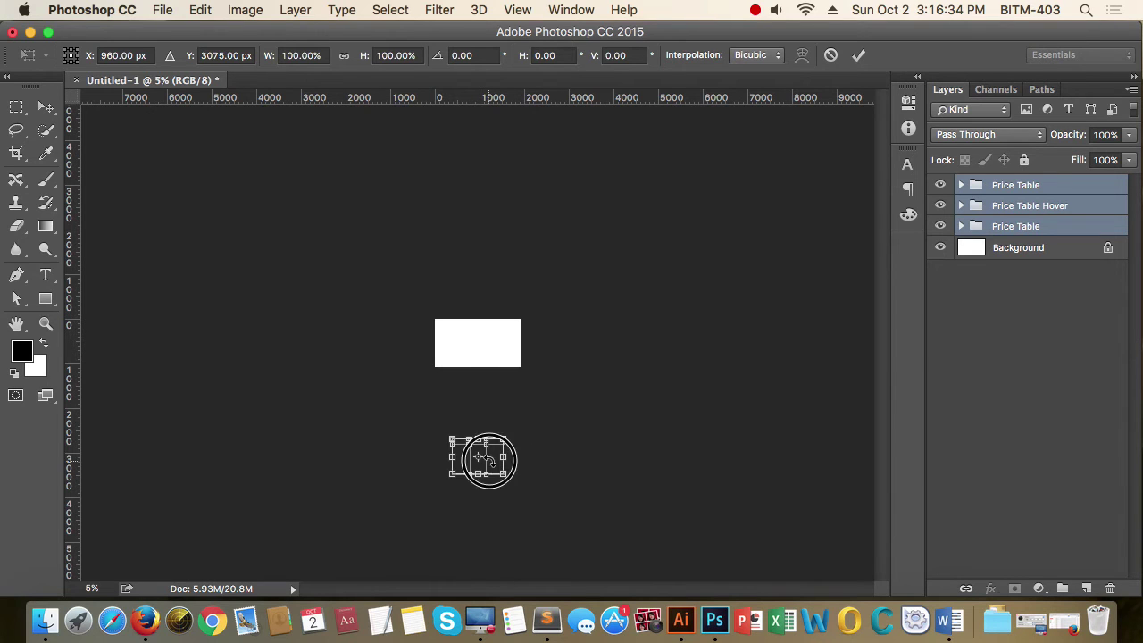
left_click_drag(484, 459, 628, 420)
key("Return")
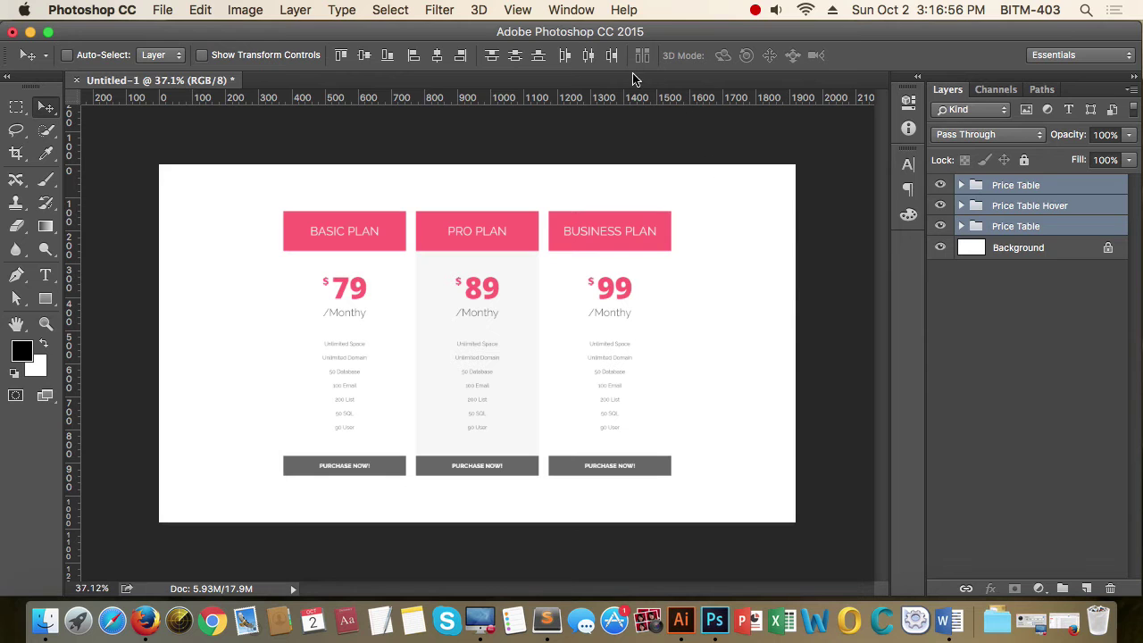
Undo the last copy in Untitled-1, bring the three price table groups in again from price 17.psd and centre them horizontally on the canvas.
left_click(610, 55)
key("super+z")
left_click(576, 10)
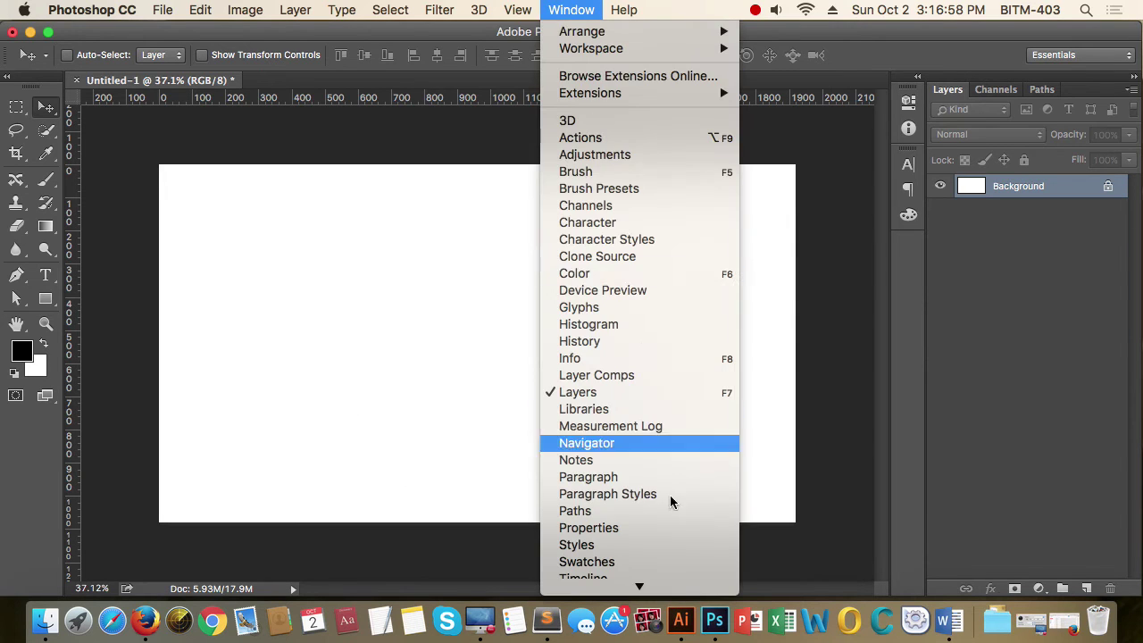
left_click(643, 569)
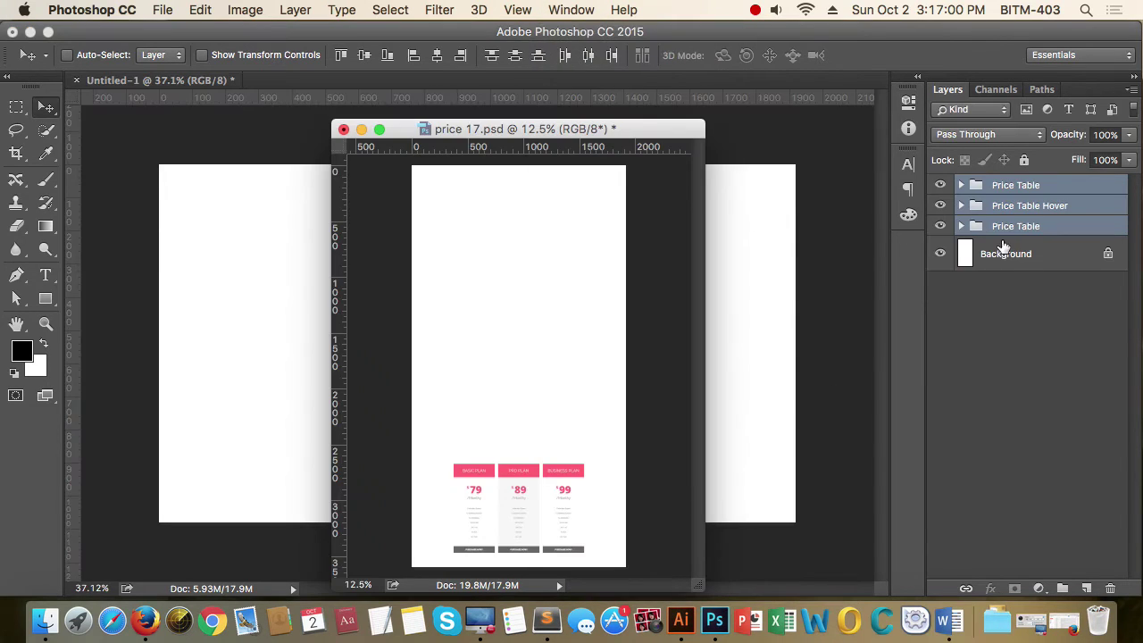
left_click_drag(1007, 229, 509, 338)
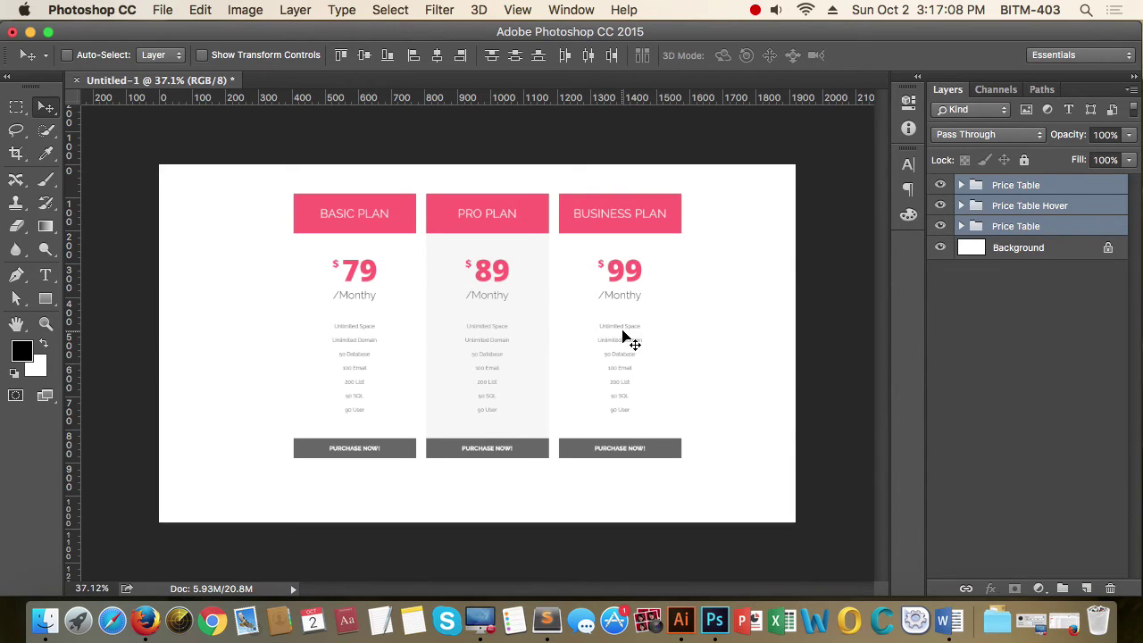
left_click_drag(621, 331, 611, 334)
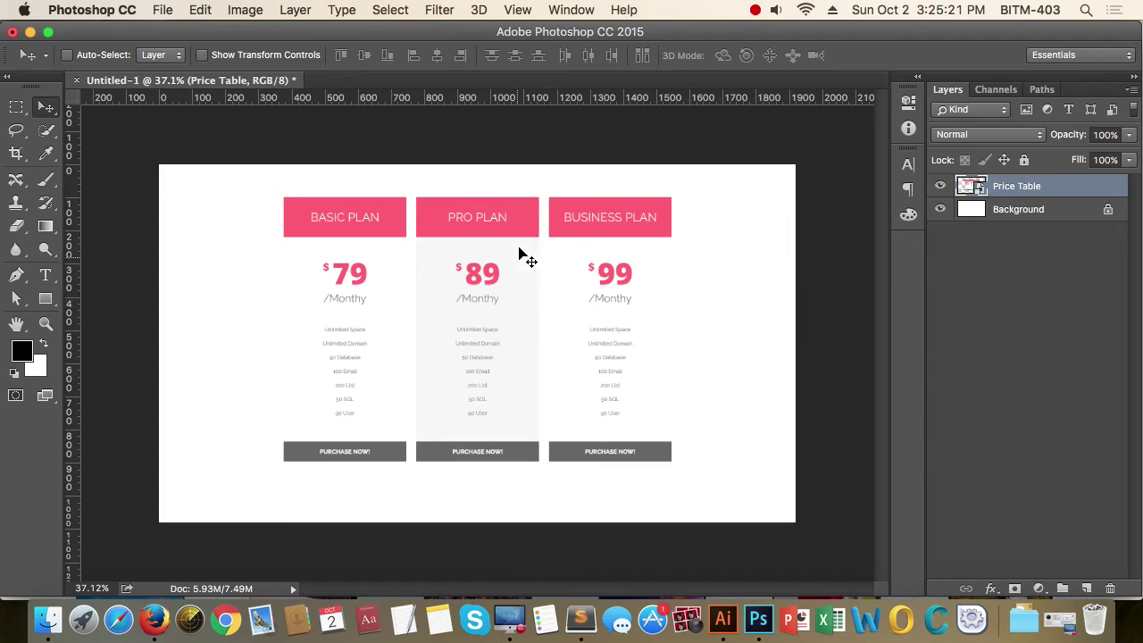
Toggle the Price Table smart object's visibility, open its contents to examine the groups inside, and close the contents document.
left_click(941, 188)
left_click(942, 188)
left_click(942, 188)
left_click(941, 187)
double_click(971, 185)
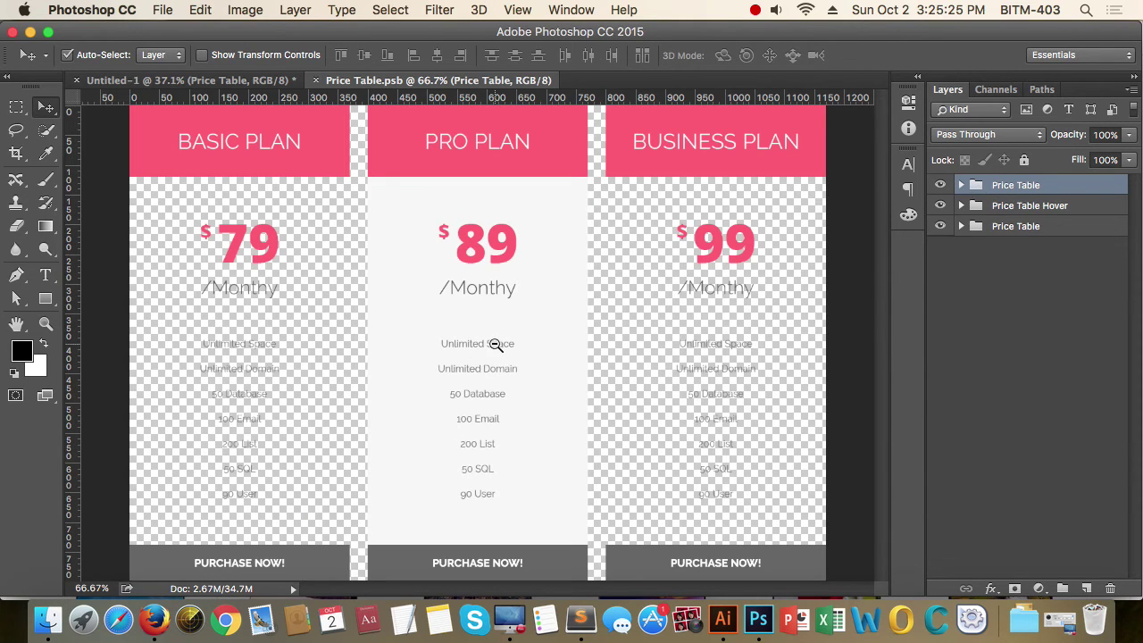
key("super+minus")
key("super+minus")
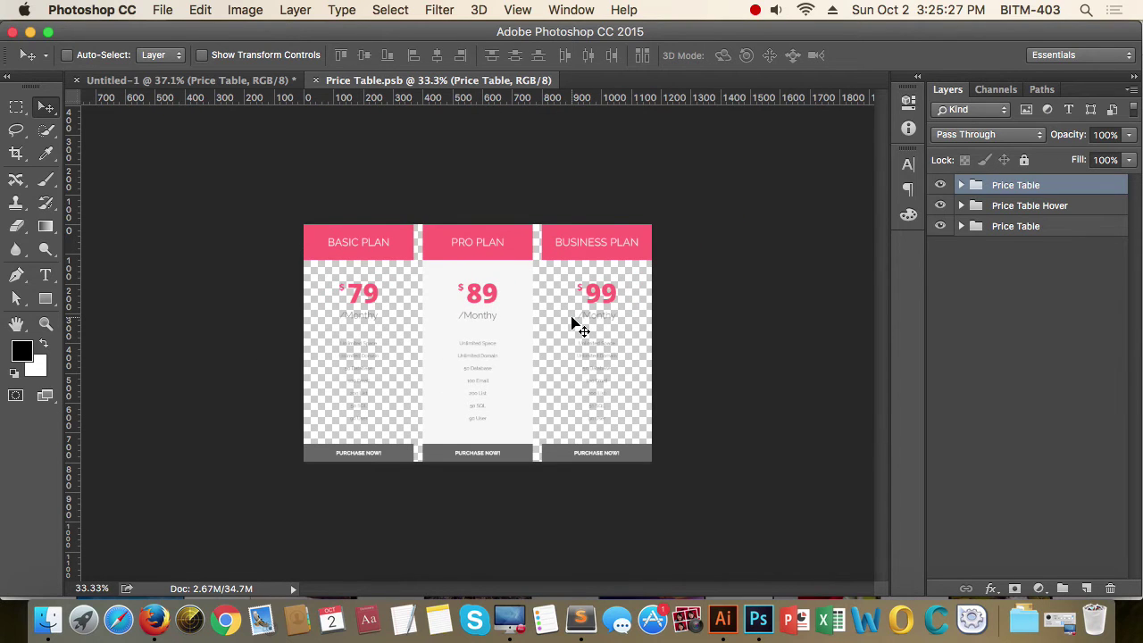
key("super+w")
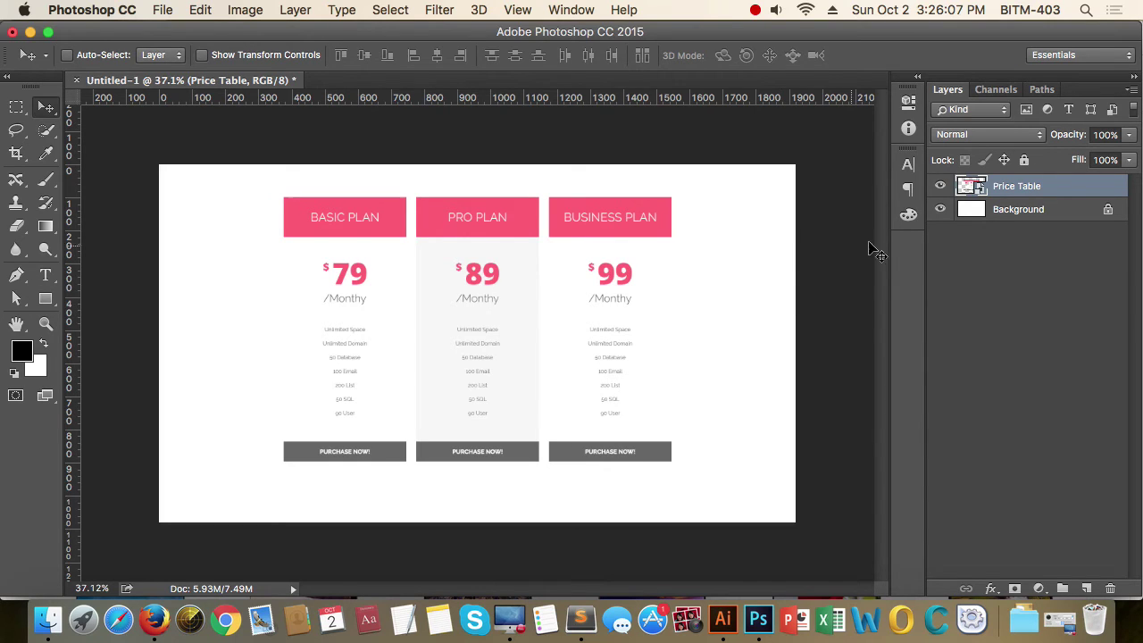
Rasterize the Price Table smart object into a normal layer.
right_click(1009, 193)
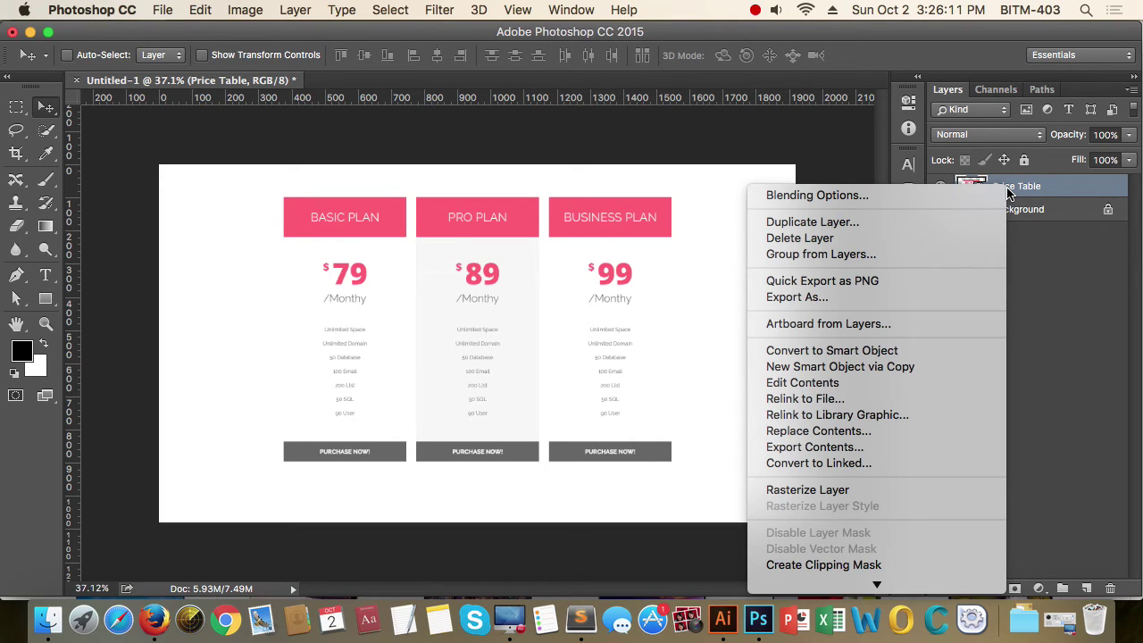
left_click(868, 490)
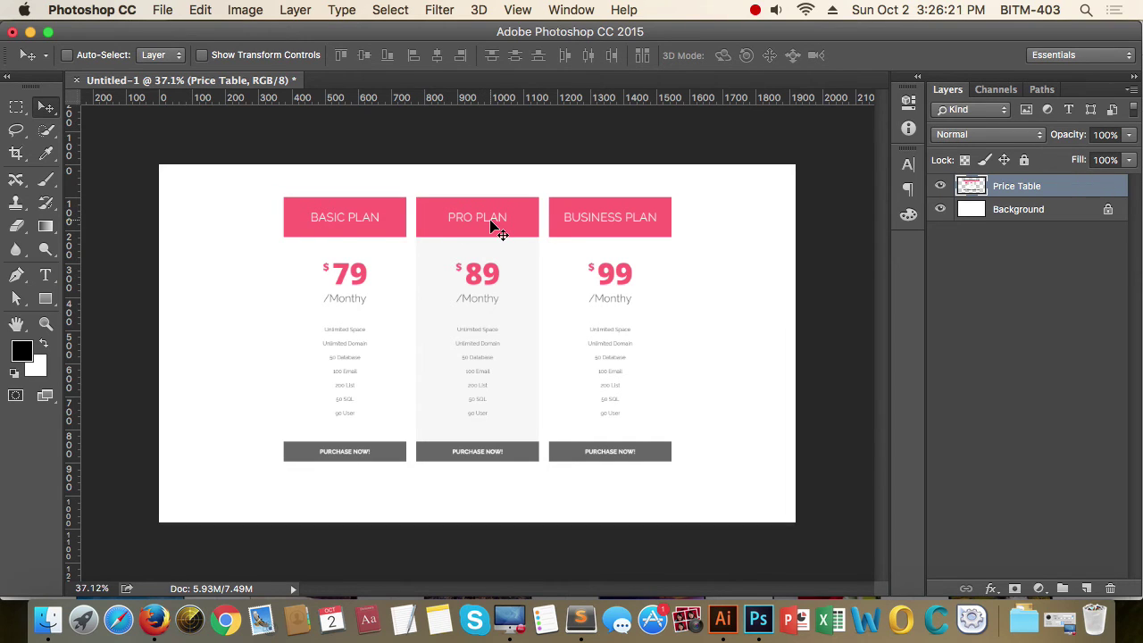
Try moving the rasterized Price Table layer slightly upward and applying Free Transform to it as one flat image.
key("t")
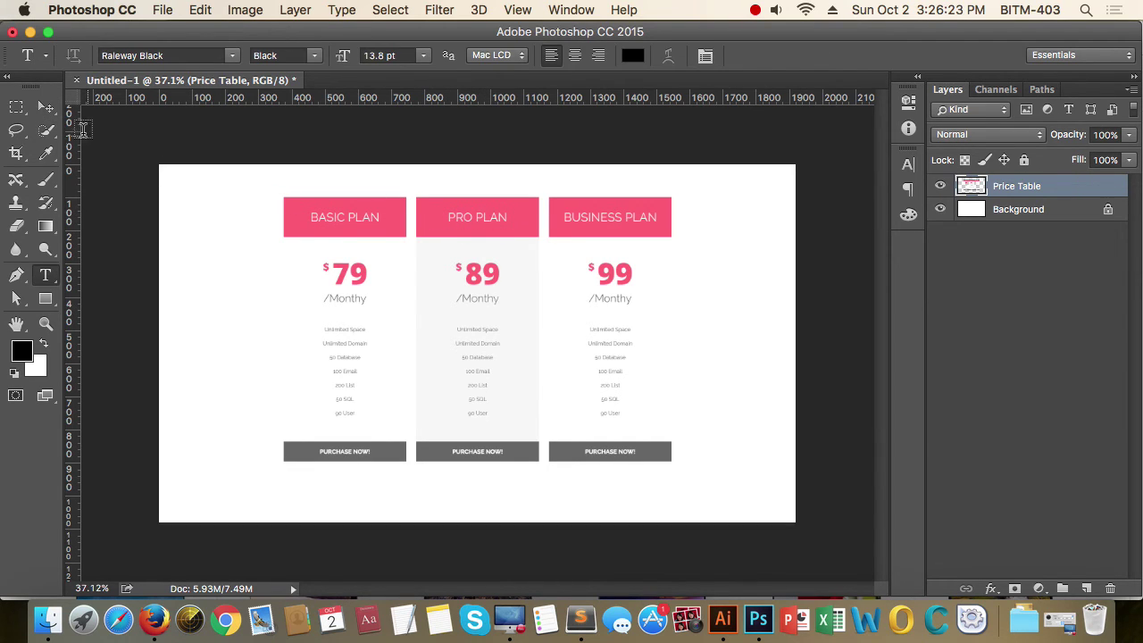
left_click(45, 108)
mouse_move(505, 217)
left_mouse_down()
mouse_move(566, 204)
mouse_move(500, 207)
left_mouse_up()
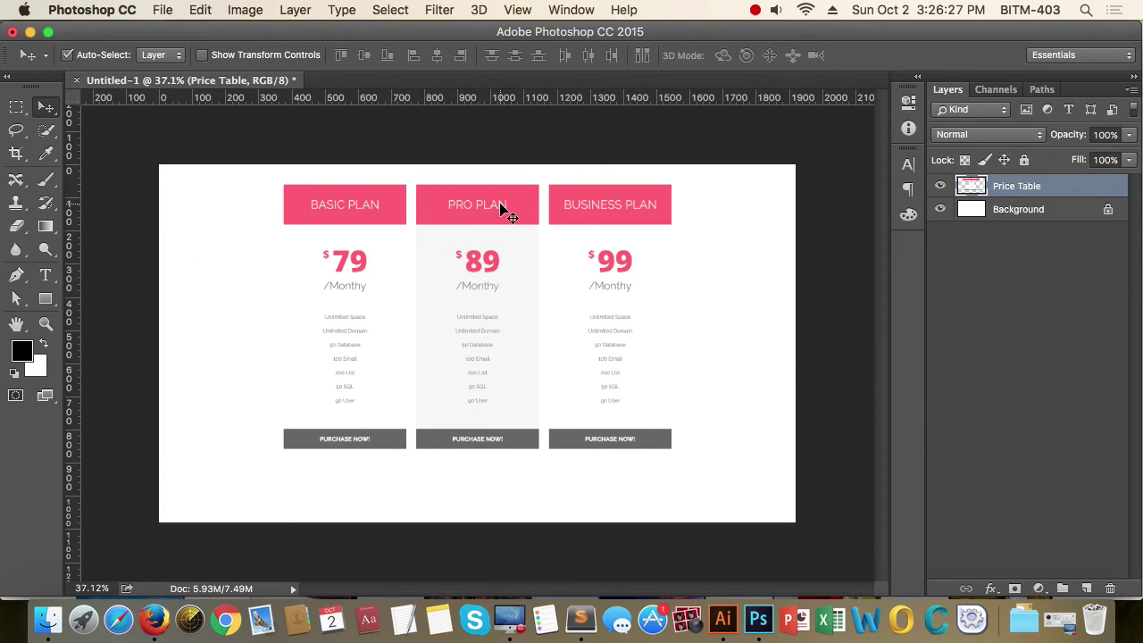
key("ctrl+t")
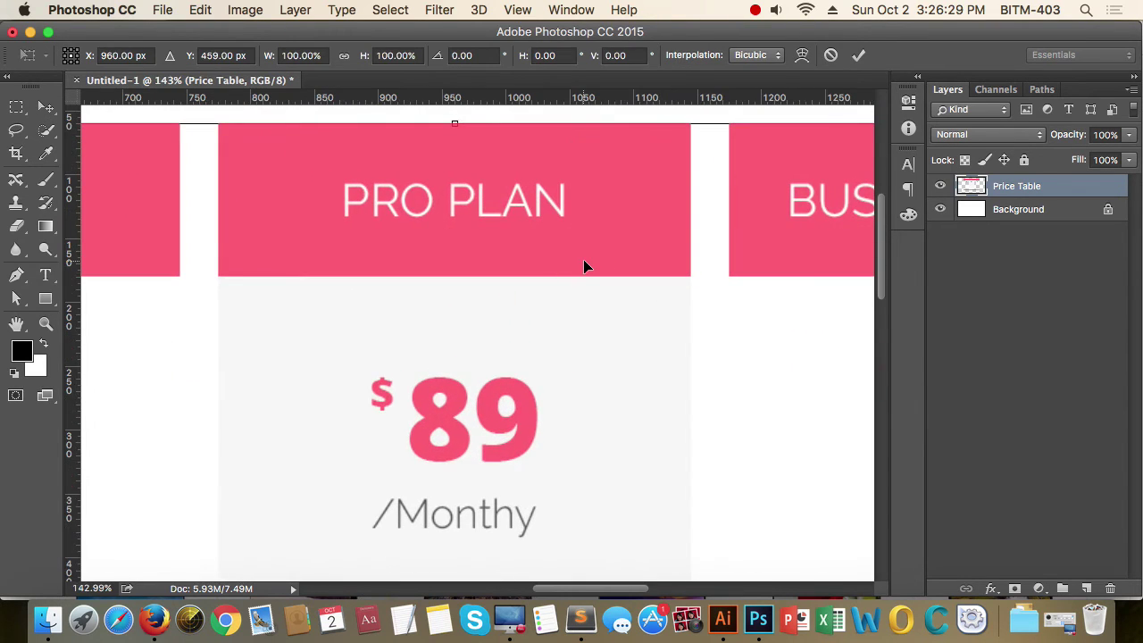
left_click(524, 265, "alt")
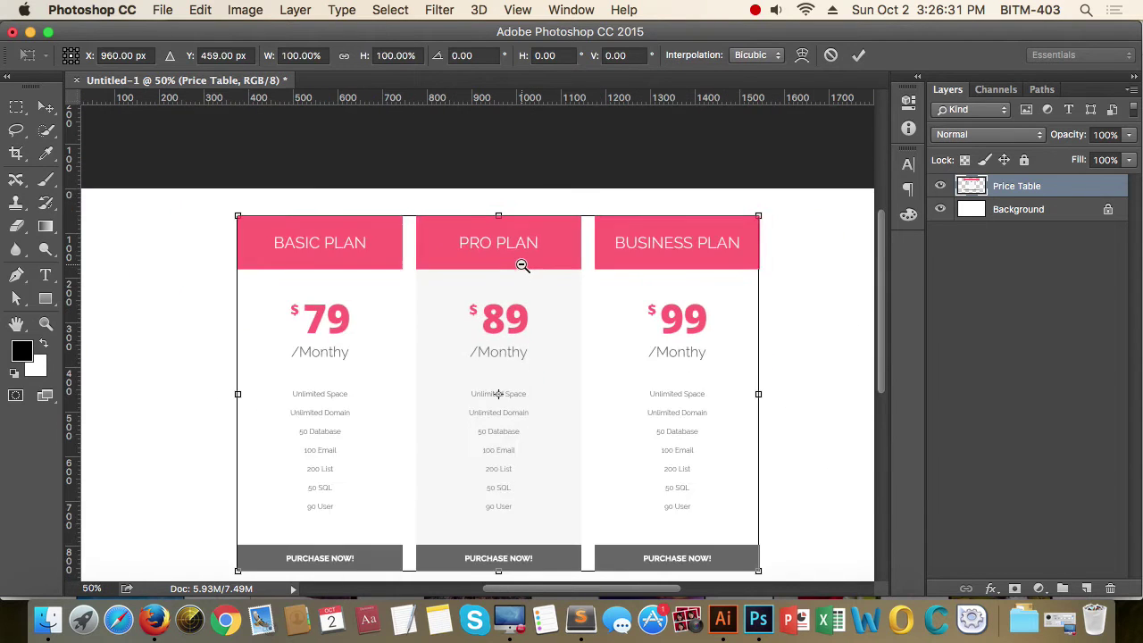
left_click_drag(652, 437, 740, 480)
key("Return")
key("super+t")
key("Return")
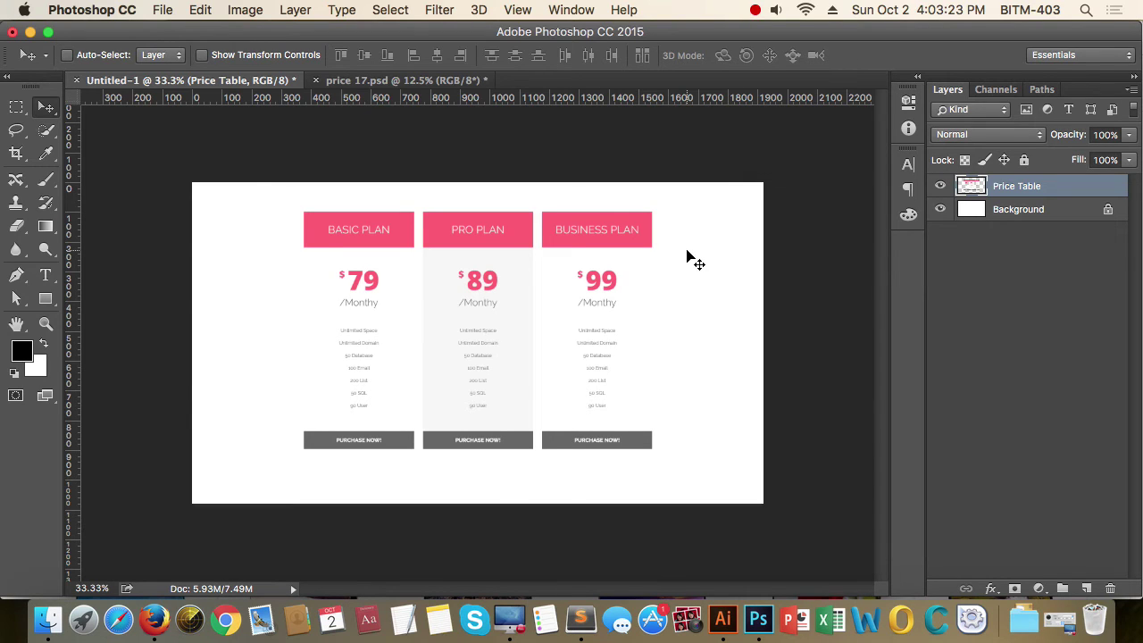
Switch to the price 17.psd document and return to Untitled-1.
left_click(437, 82)
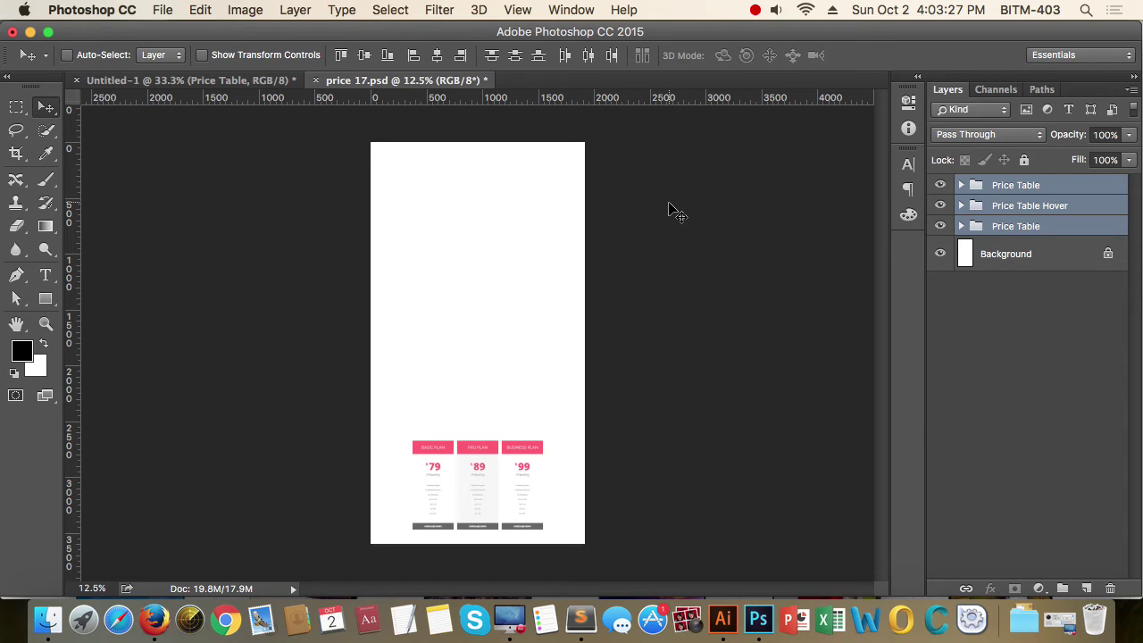
left_click(572, 10)
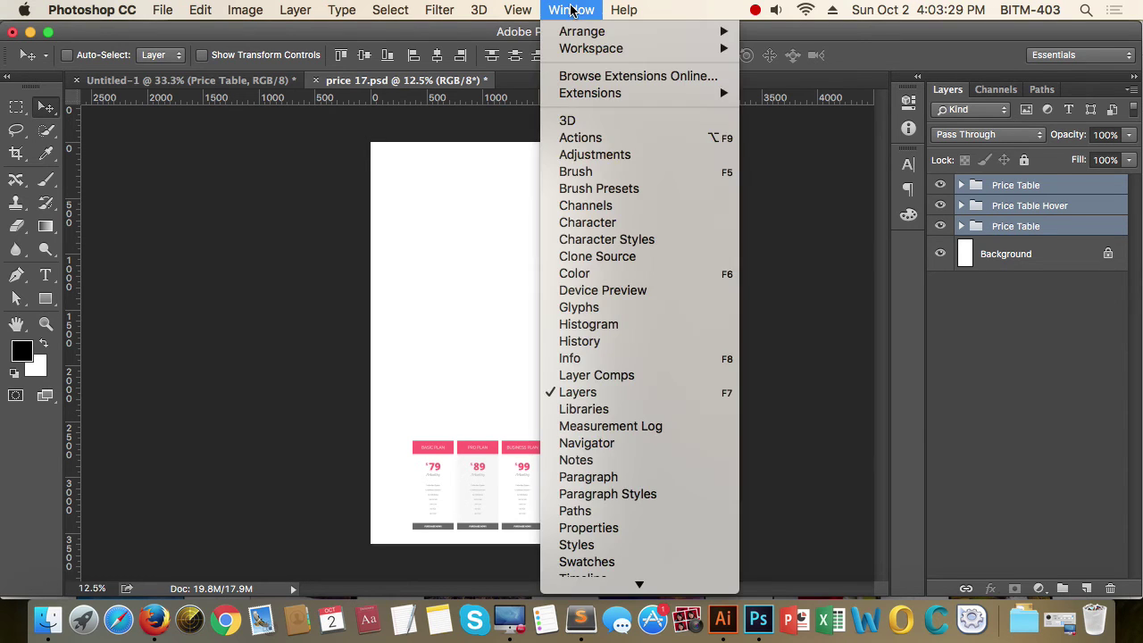
left_click(666, 583)
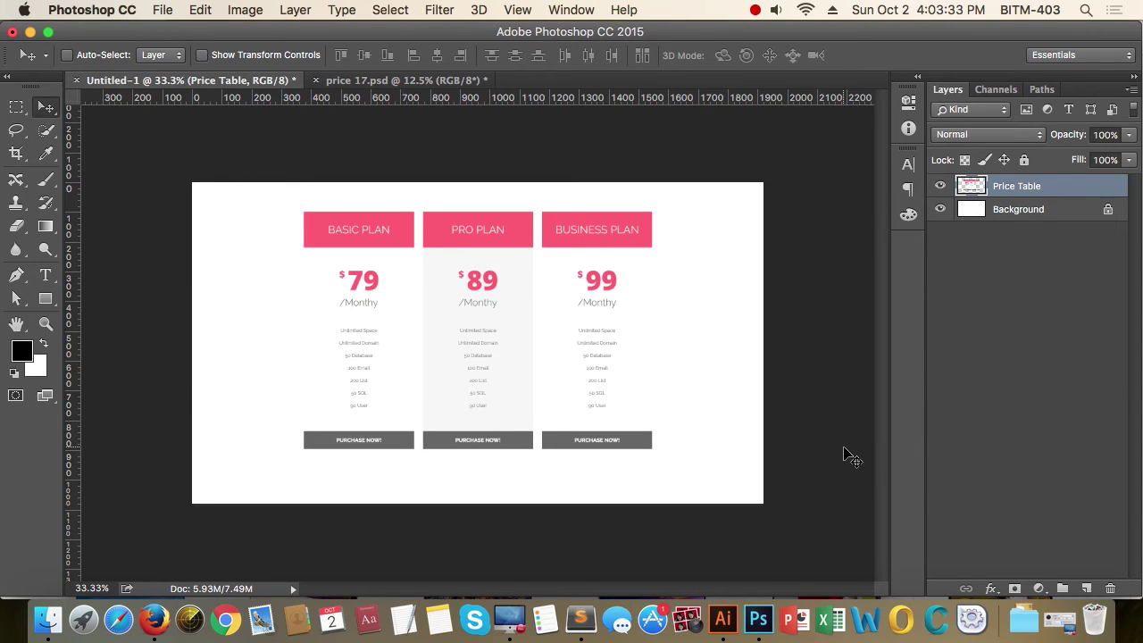
Consult the Smart Objects vs. Normal Layers section of Graphics Design BITM v3.2.docx and return to Photoshop.
key("super+Tab")
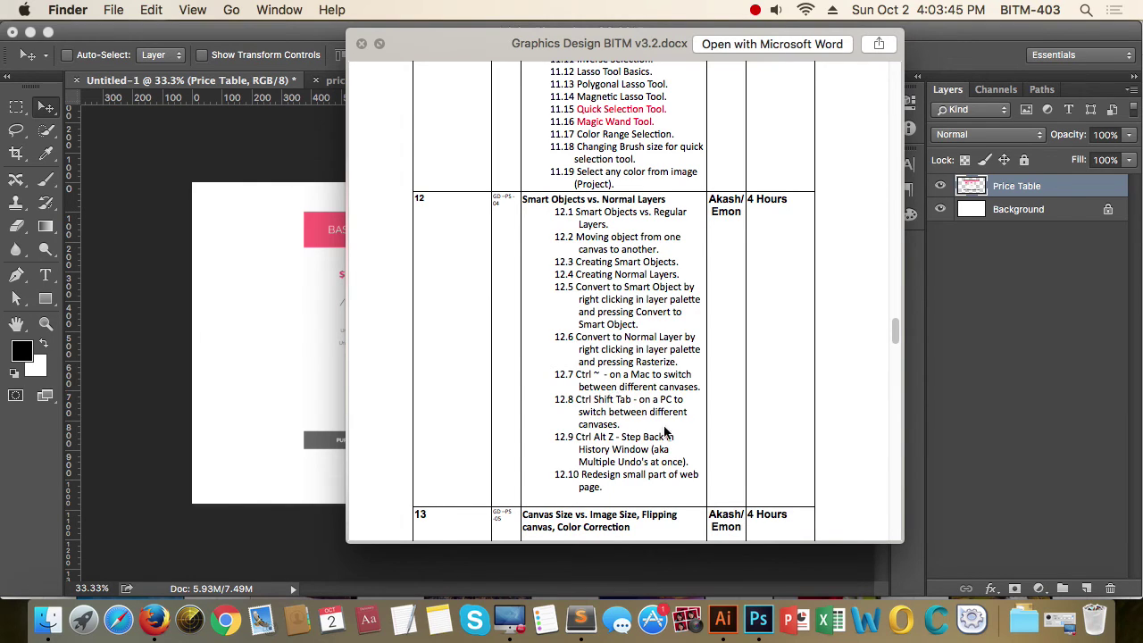
key("super+Tab")
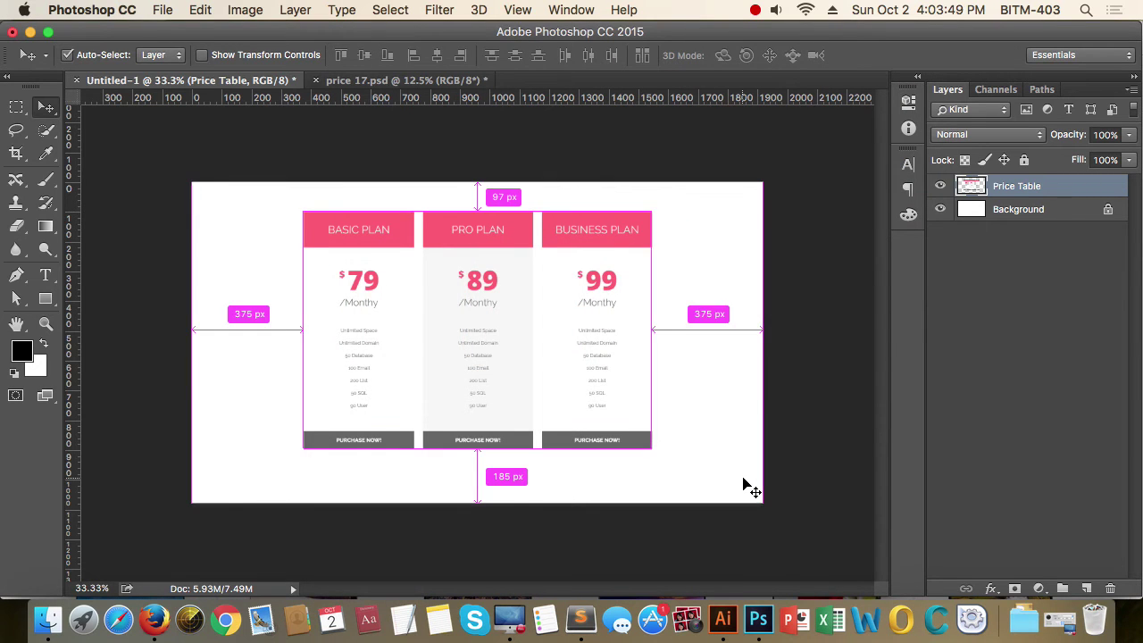
key("super+Tab")
key("super+shift+Tab")
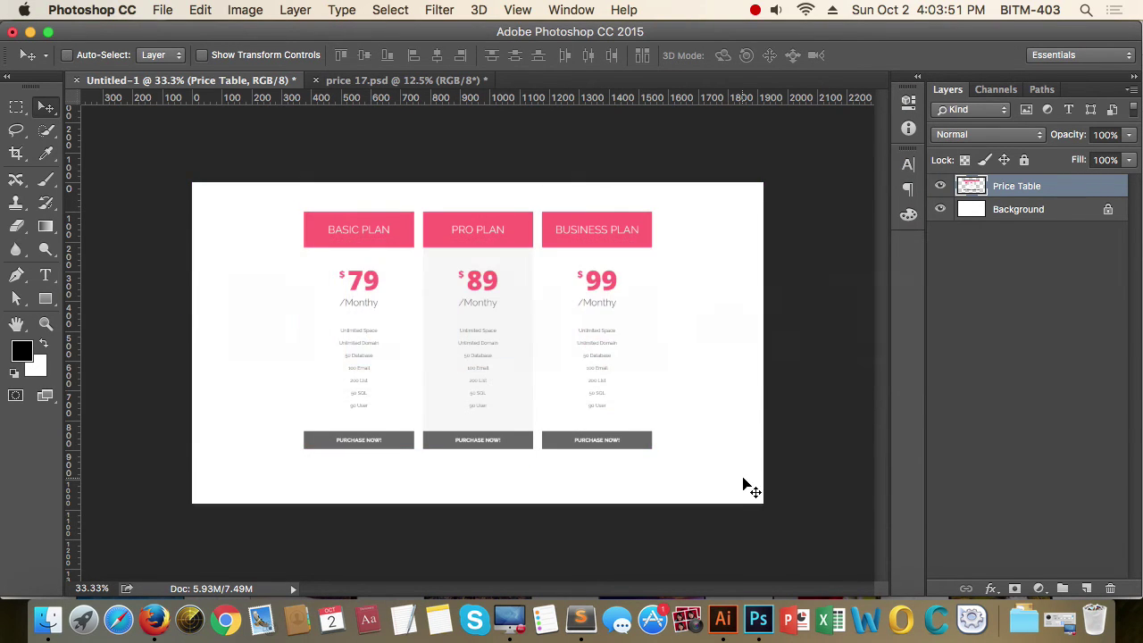
Cycle repeatedly between the open Untitled-1 and price 17.psd documents, recheck the course outline and return to Photoshop.
key("ctrl+Tab")
key("ctrl+Tab")
key("ctrl+Tab")
key("ctrl+Tab")
key("ctrl+Tab")
key("ctrl+Tab")
key("ctrl+Tab")
key("ctrl+Tab")
key("ctrl+Tab")
key("ctrl+Tab")
key("ctrl+Tab")
key("ctrl+Tab")
key("ctrl+Tab")
key("ctrl+Tab")
key("super+Tab")
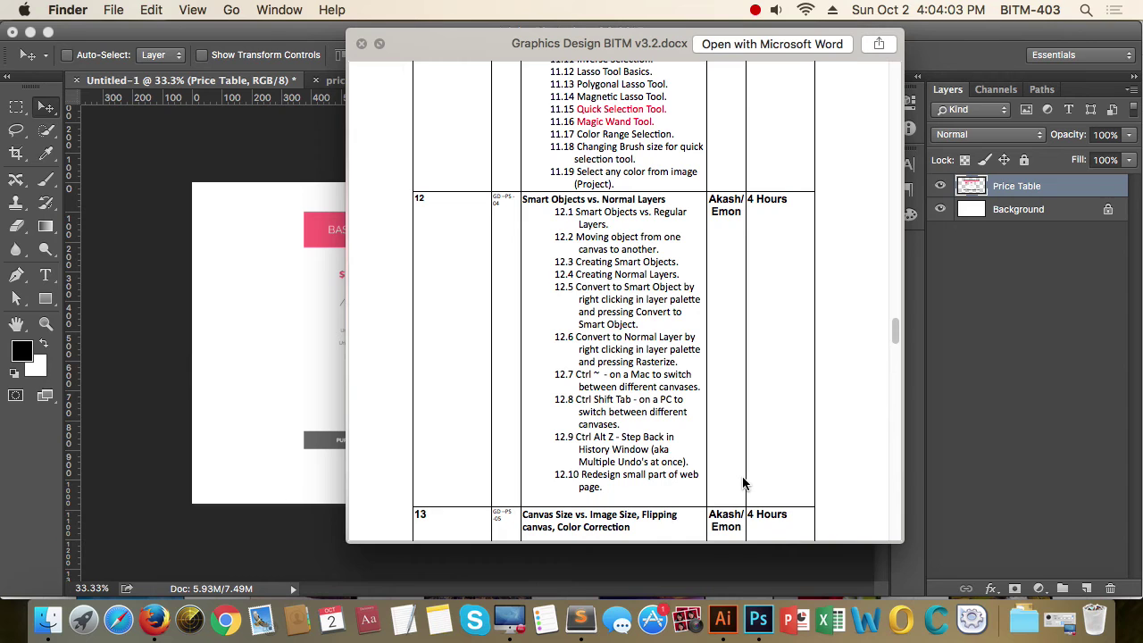
key("super+Tab")
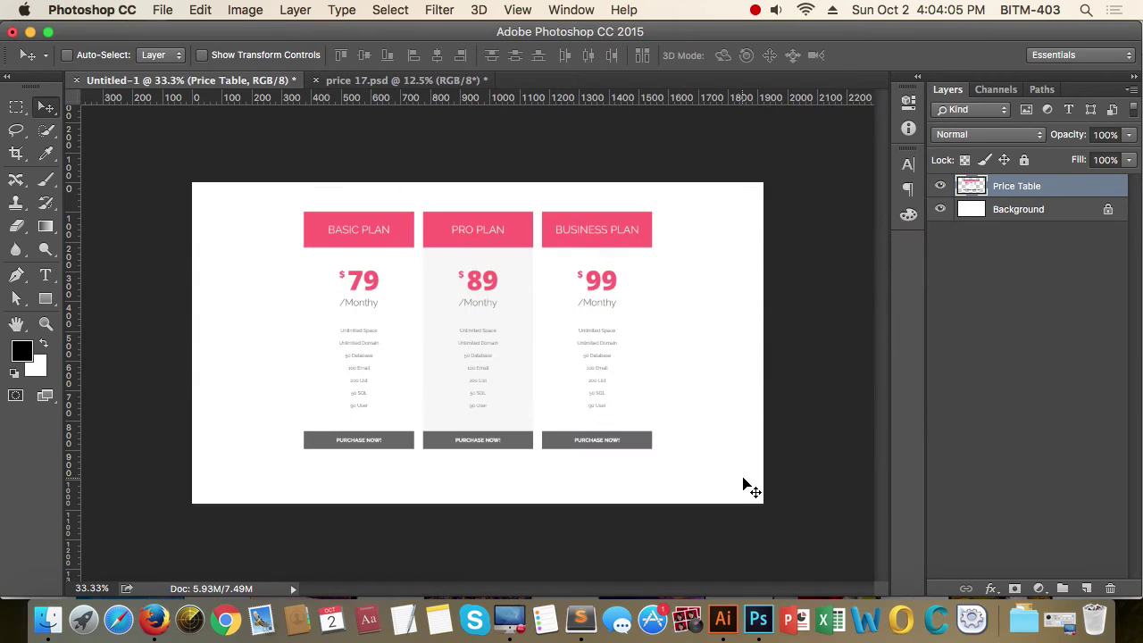
Step backward one state in the history of Untitled-1.
left_click(205, 13)
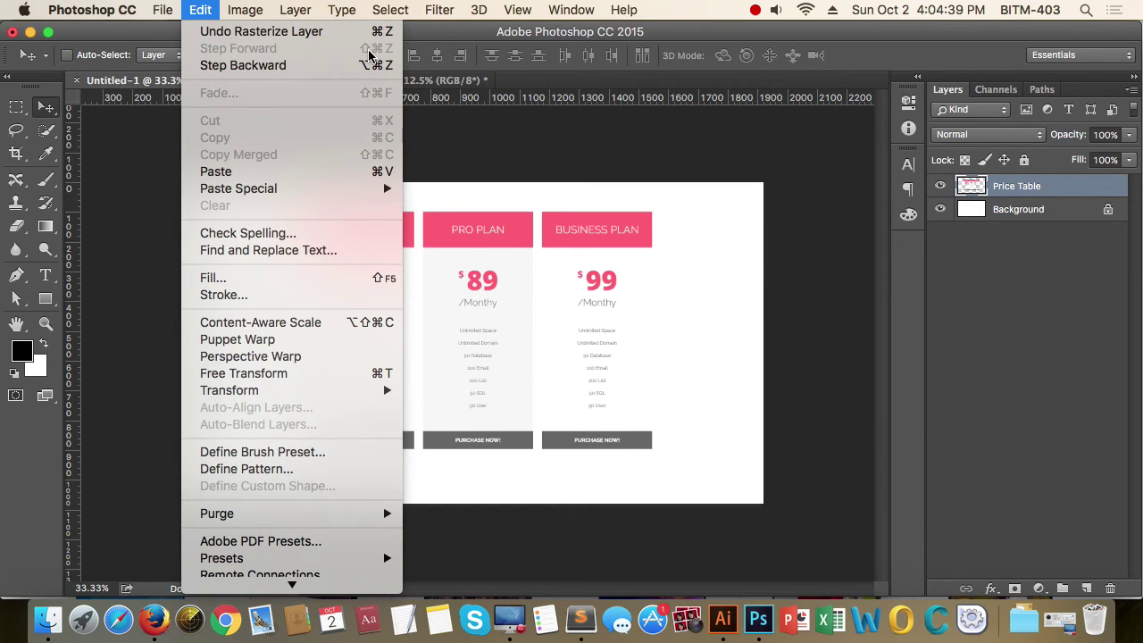
left_click(369, 55)
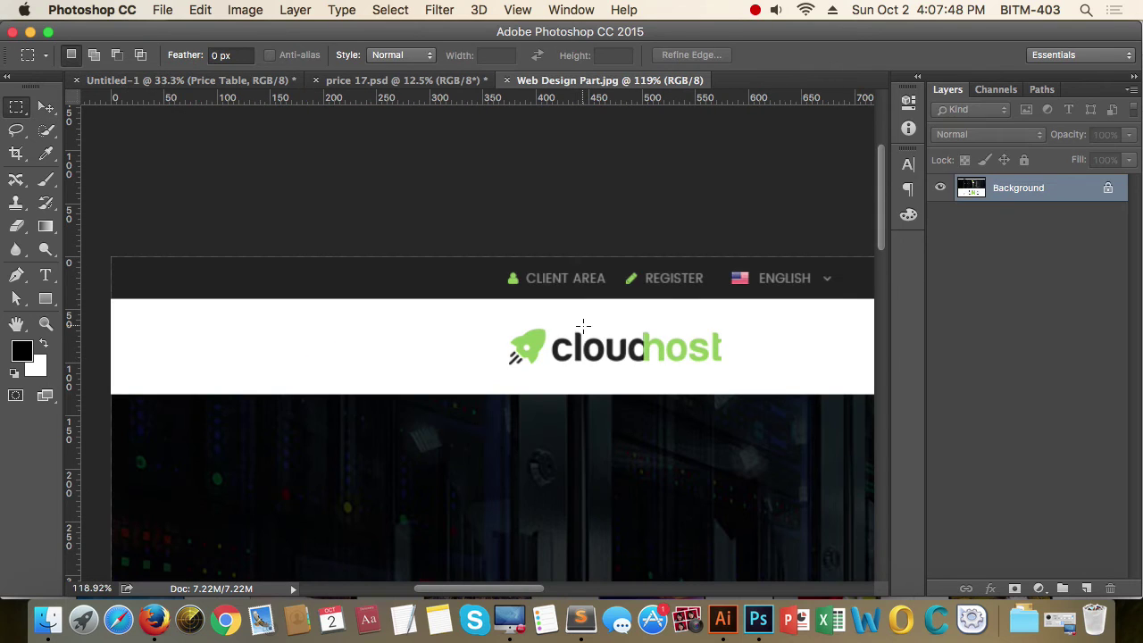
Examine the page's dark top bar in Web Design Part.jpg, from the client area, register and language items to the social icons.
left_click_drag(608, 296, 377, 298)
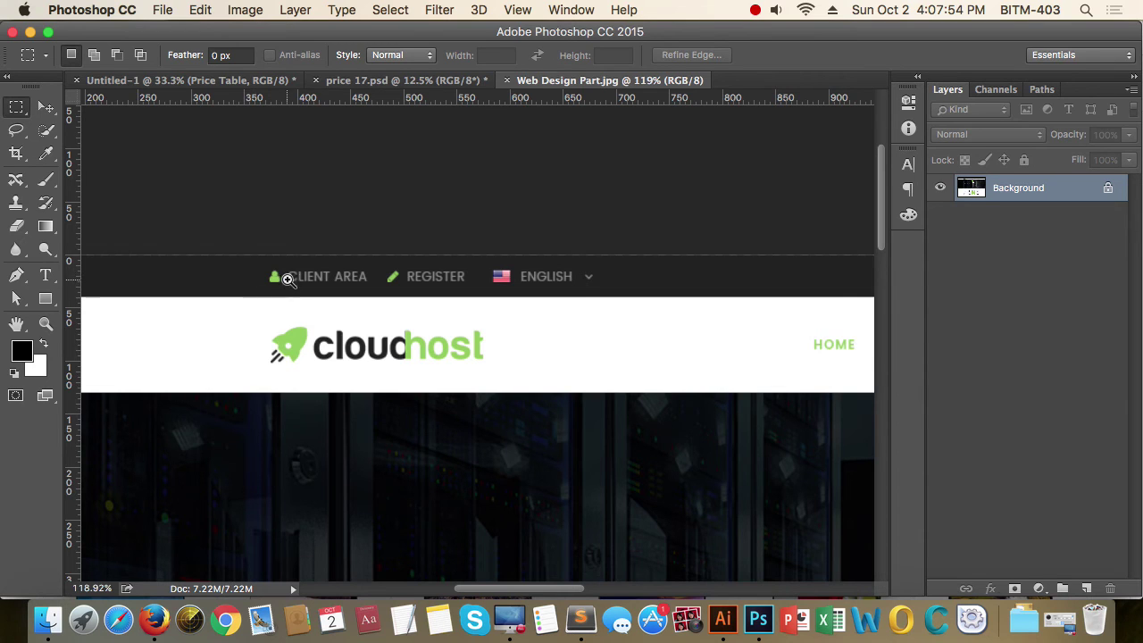
left_click_drag(281, 276, 314, 294)
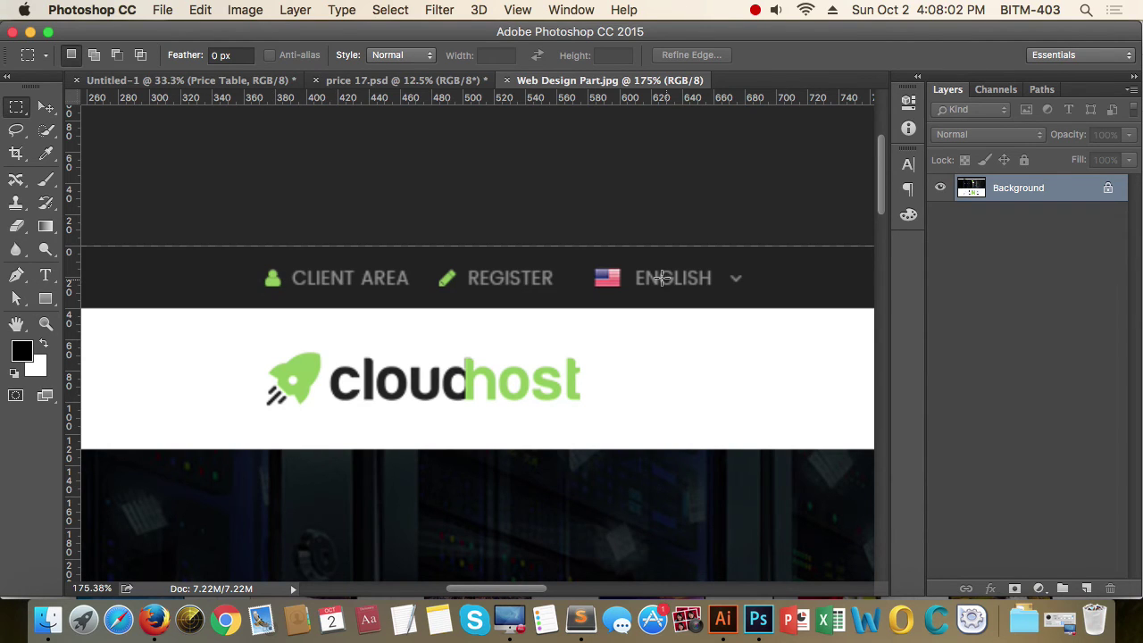
left_click(668, 307)
left_click_drag(667, 307, 498, 352)
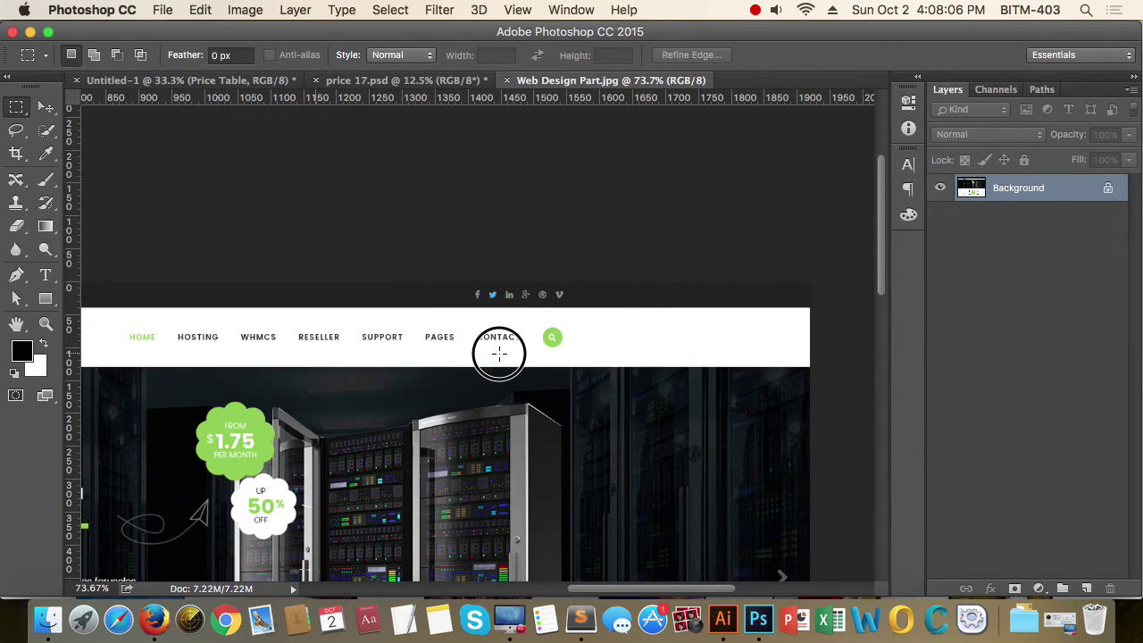
left_click_drag(508, 298, 590, 342)
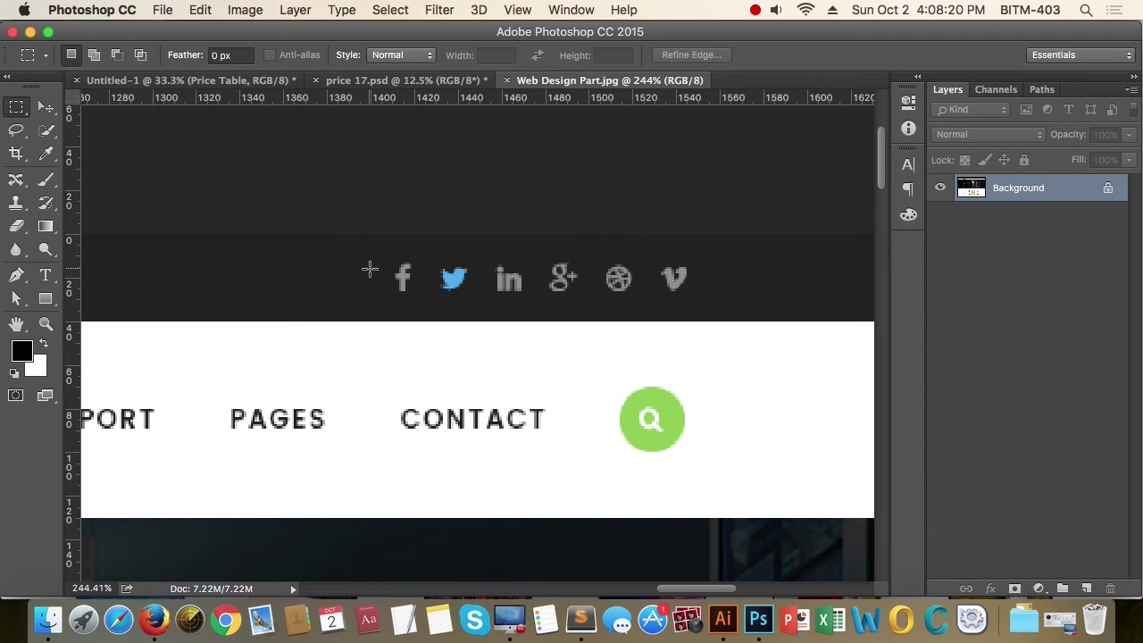
left_click(488, 290)
left_click_drag(489, 290, 668, 273)
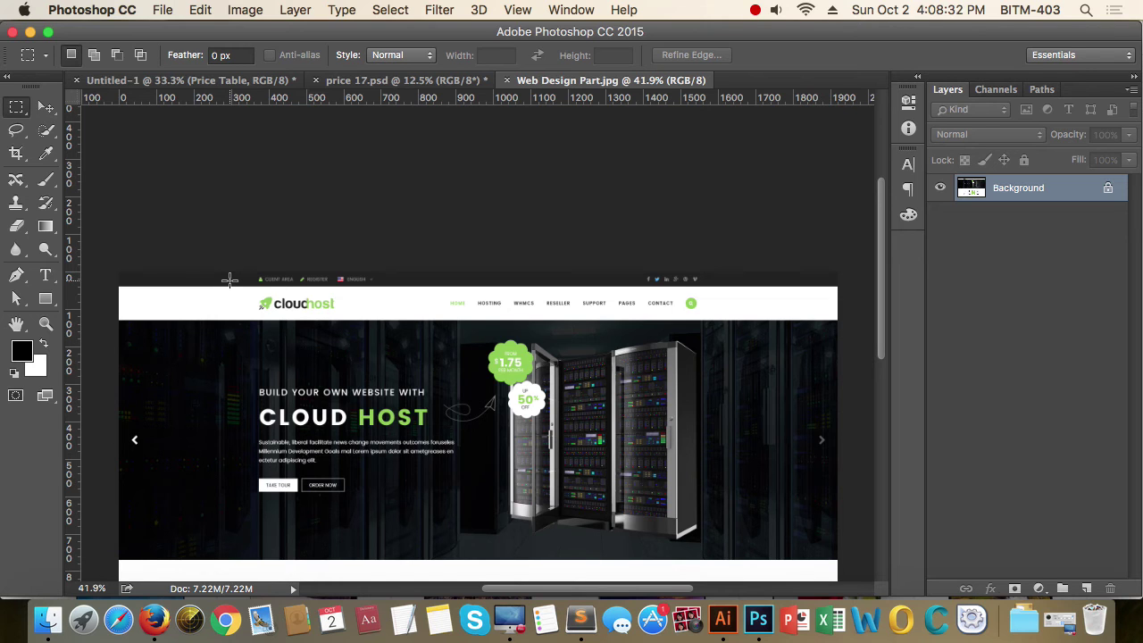
Inspect the white header of the page mockup: the cloudhost logo, the navigation items and the round search button.
left_click_drag(286, 301, 429, 321)
left_click_drag(256, 286, 469, 335)
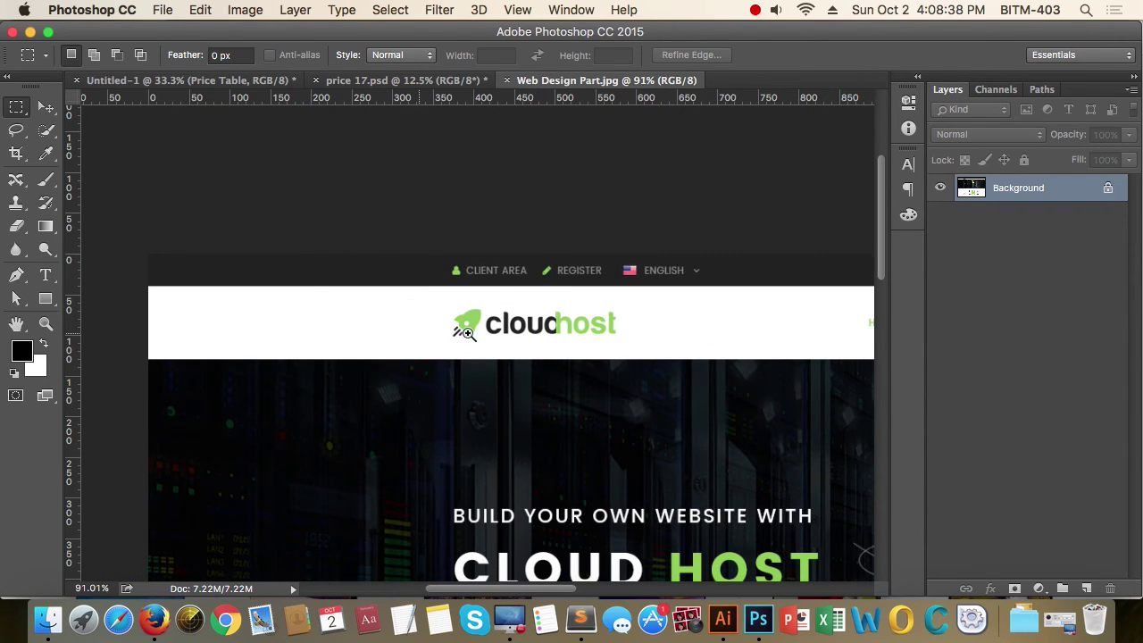
left_click_drag(540, 333, 370, 357)
left_click_drag(298, 330, 521, 337)
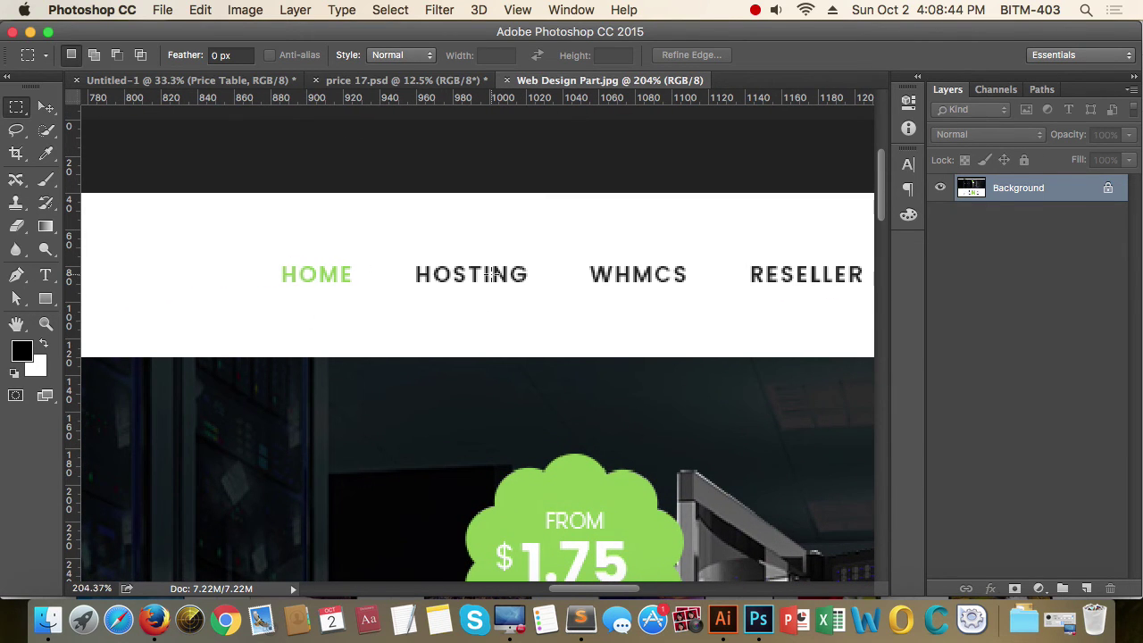
left_click_drag(712, 301, 467, 321)
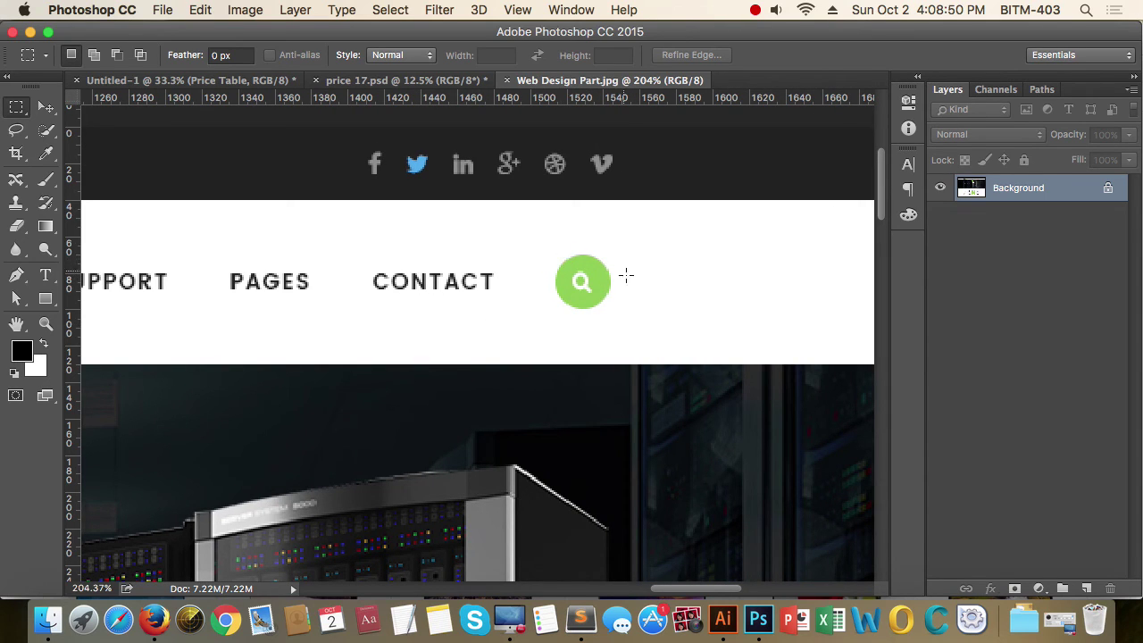
left_click_drag(625, 307, 488, 384)
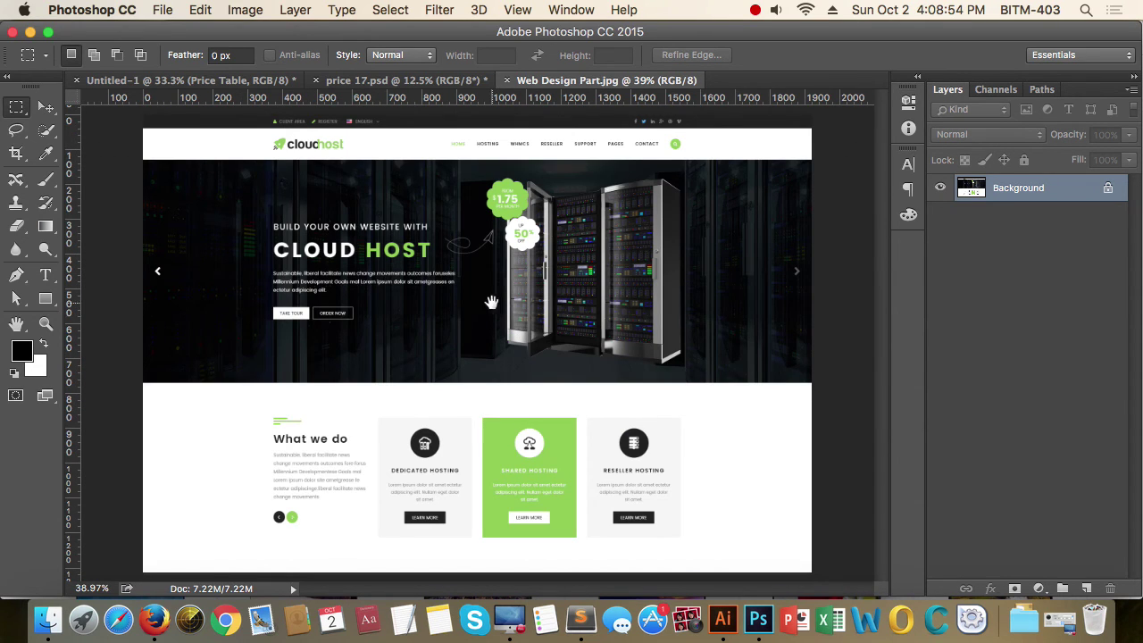
Examine the hero banner's heading, paragraph text and the TAKE TOUR and ORDER NOW buttons.
left_click_drag(314, 241, 390, 281)
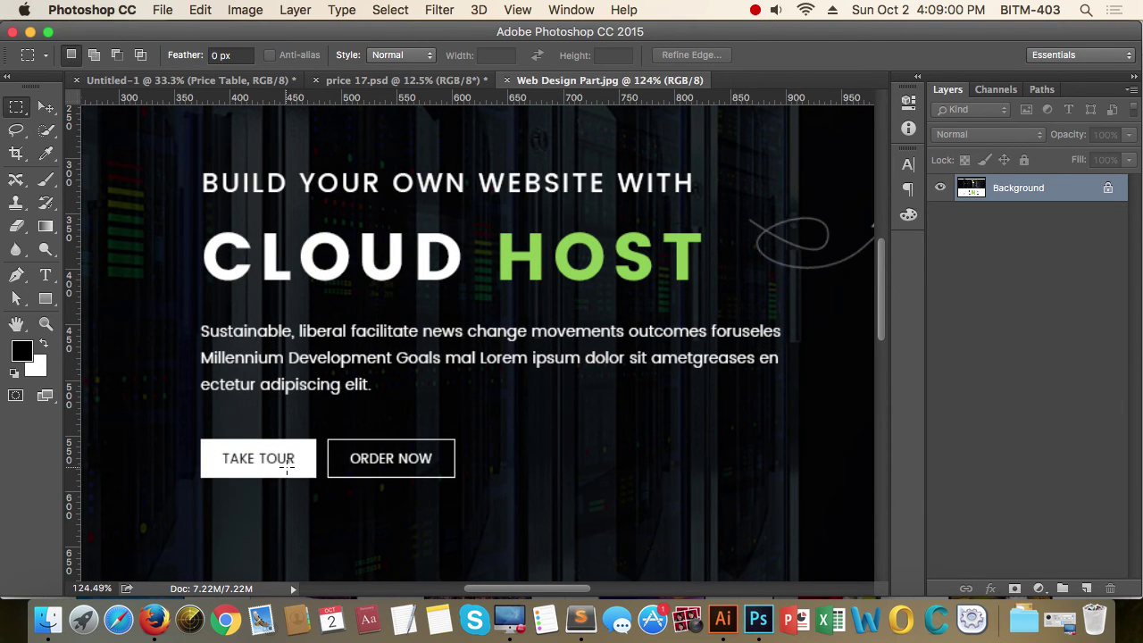
left_click_drag(344, 451, 339, 447)
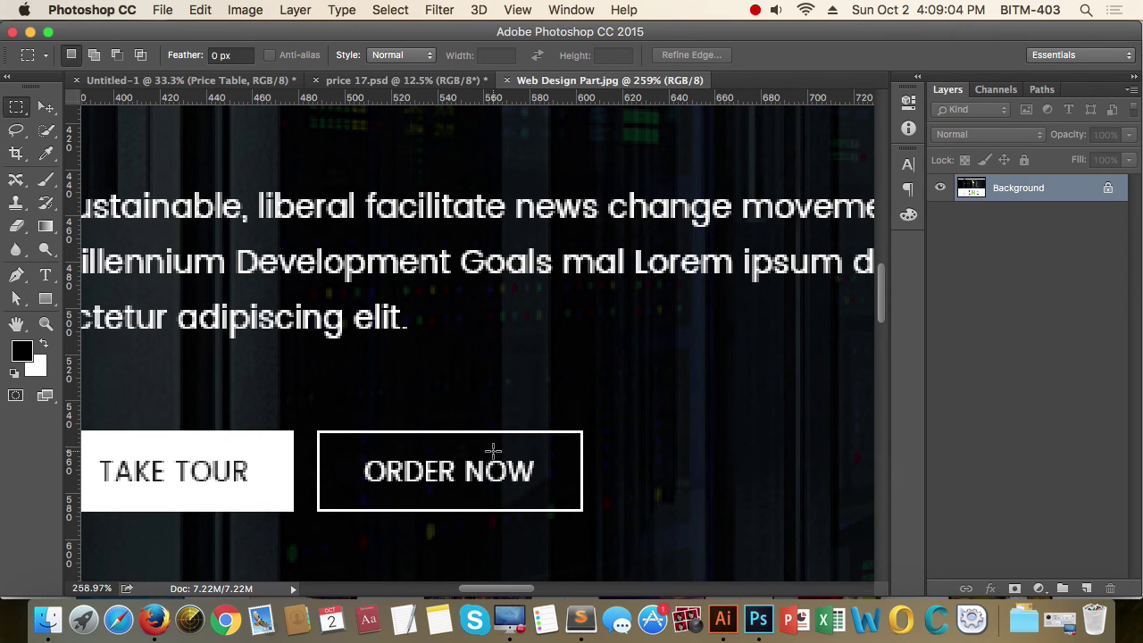
left_click(43, 301)
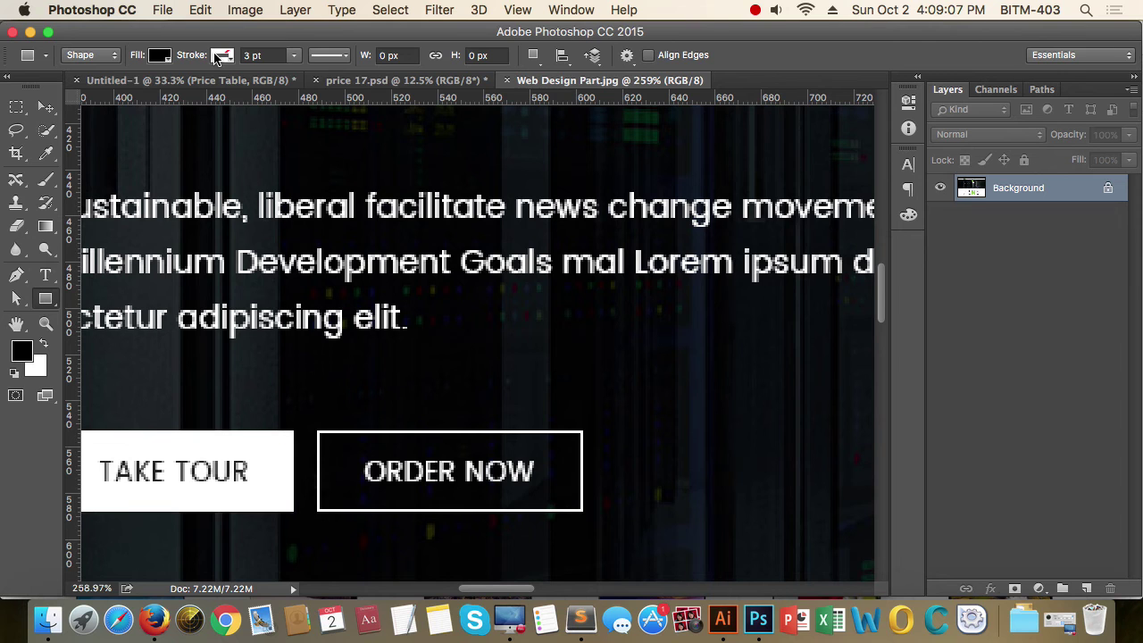
left_click(45, 106)
scroll(625, 433, "down", 10)
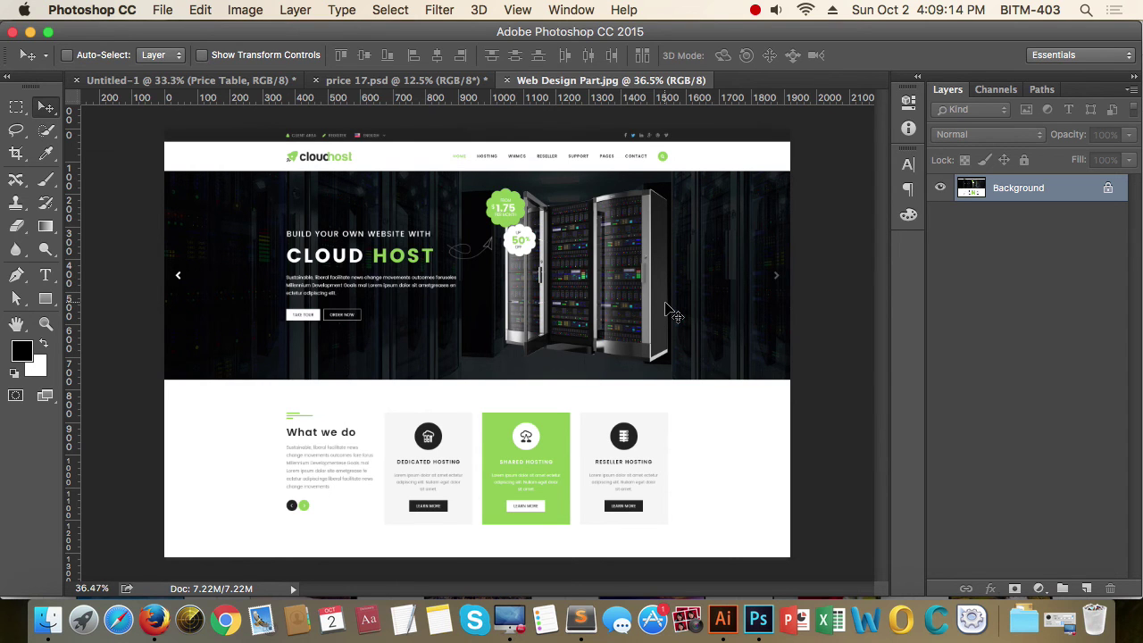
key("super+space")
left_click_drag(156, 265, 228, 328)
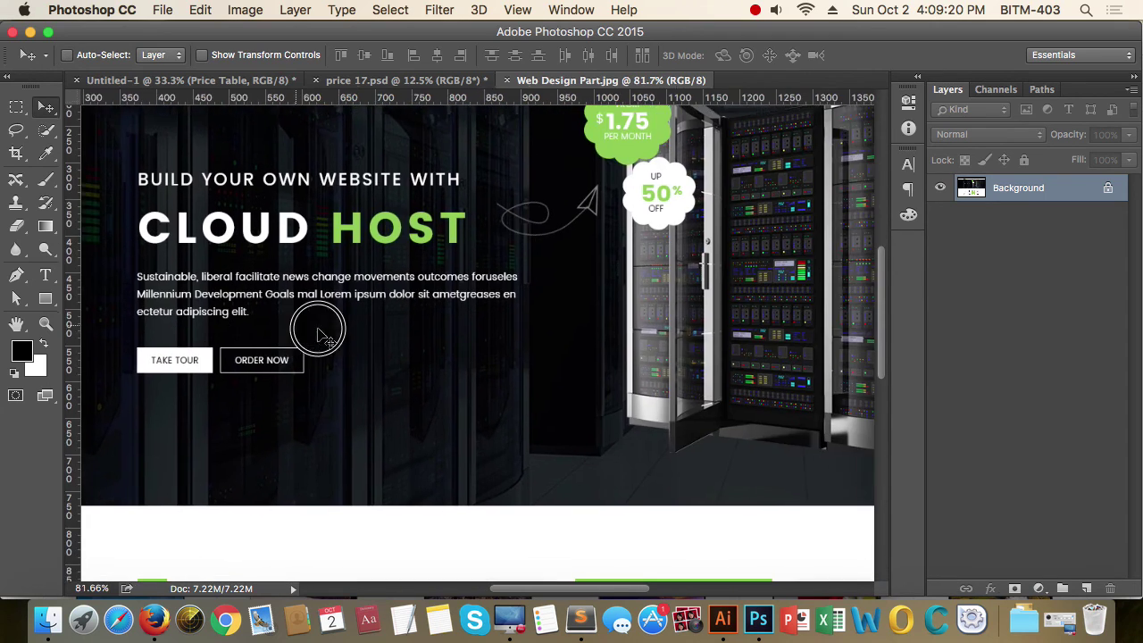
left_click_drag(318, 334, 232, 331)
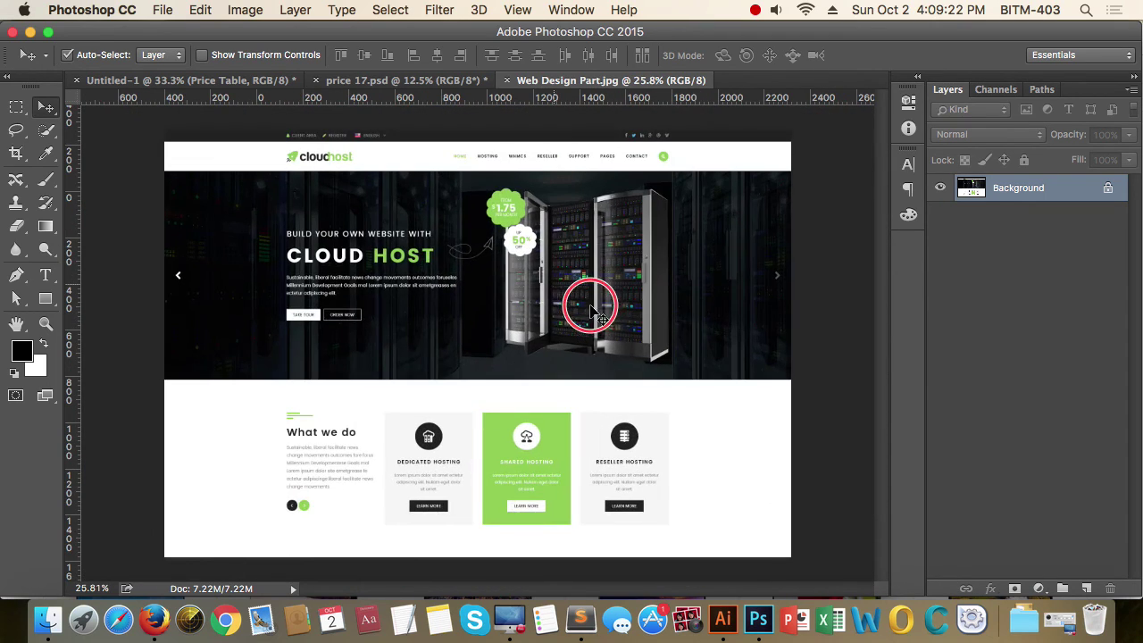
left_click(591, 311)
Try a black rectangle overlay of about 2022 × 1013 px across the banner at 50% and 80% opacity, and delete it.
left_click(46, 298)
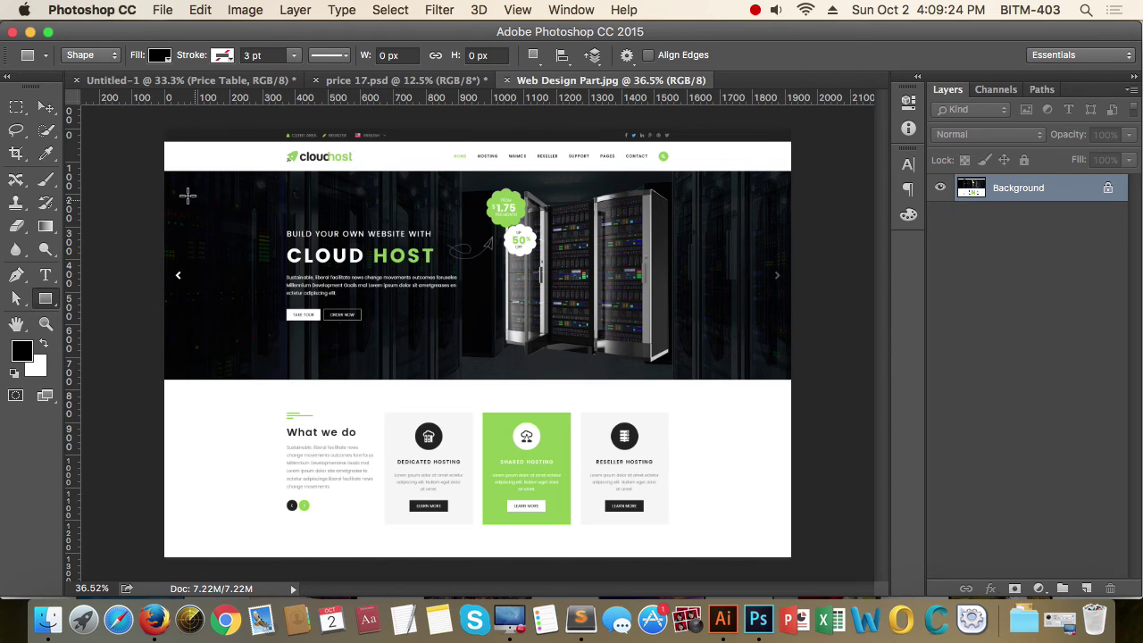
left_click_drag(150, 166, 810, 496)
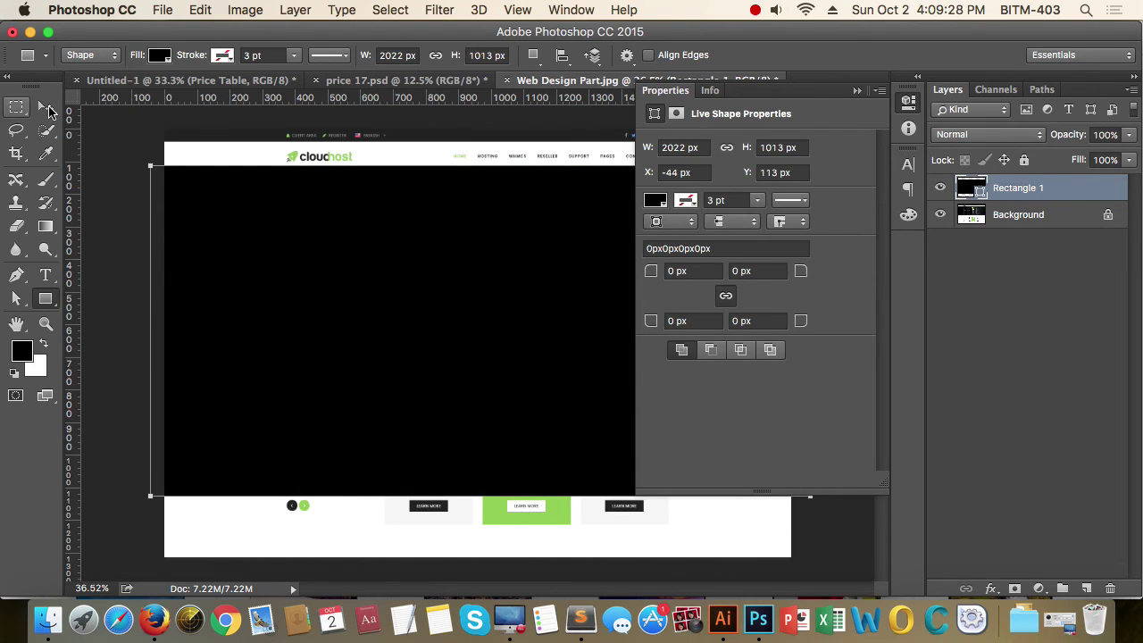
left_click(48, 109)
key("5")
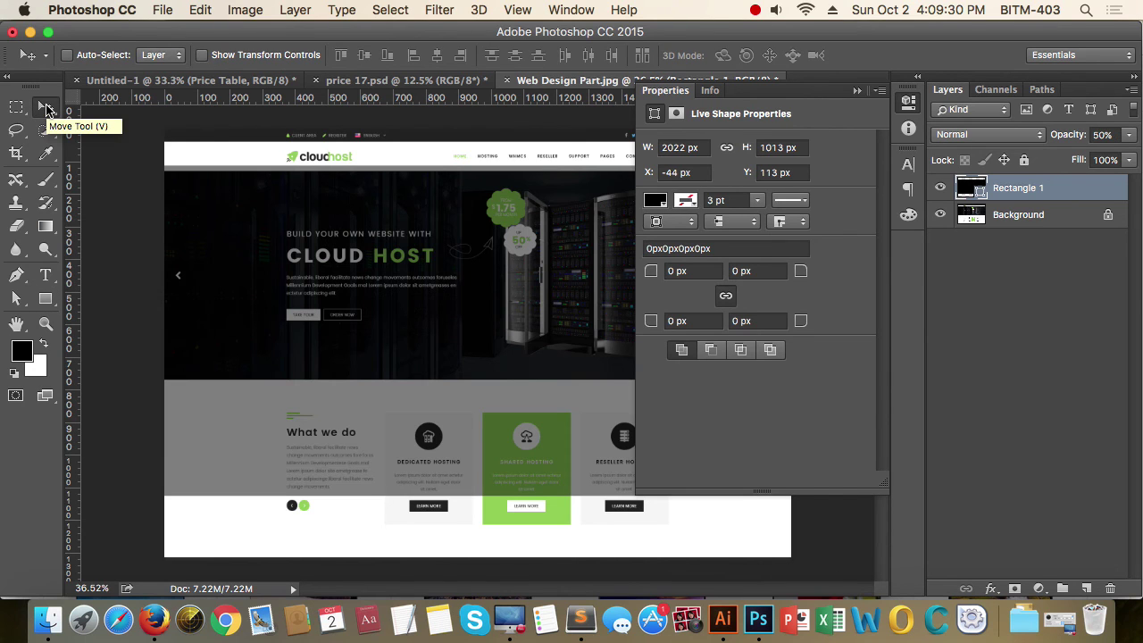
left_click(909, 103)
key("8")
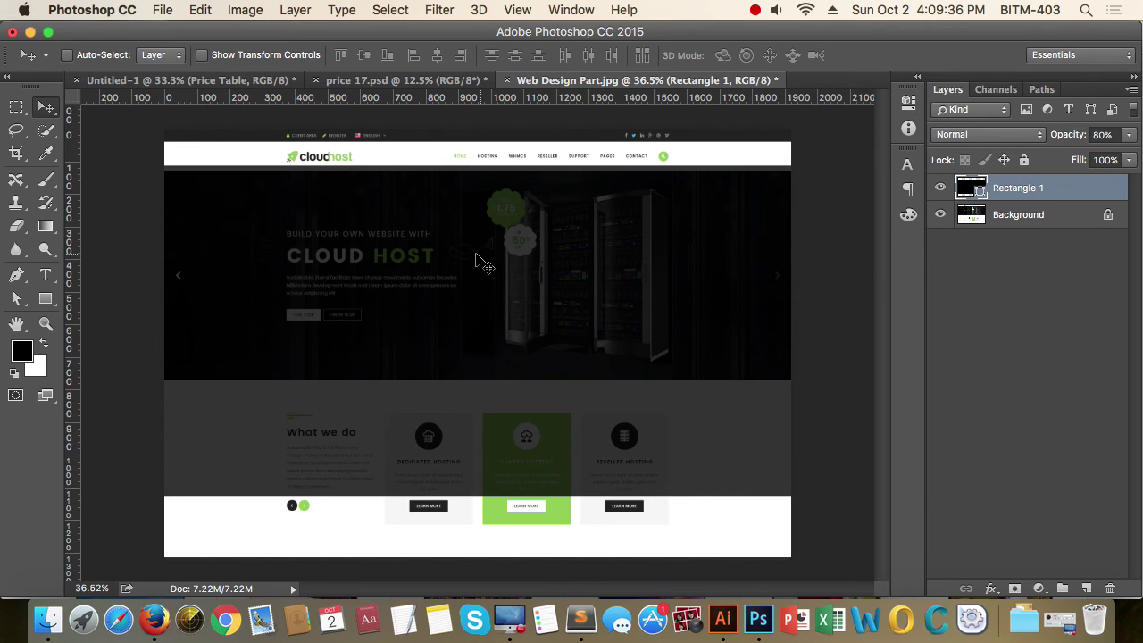
key("Delete")
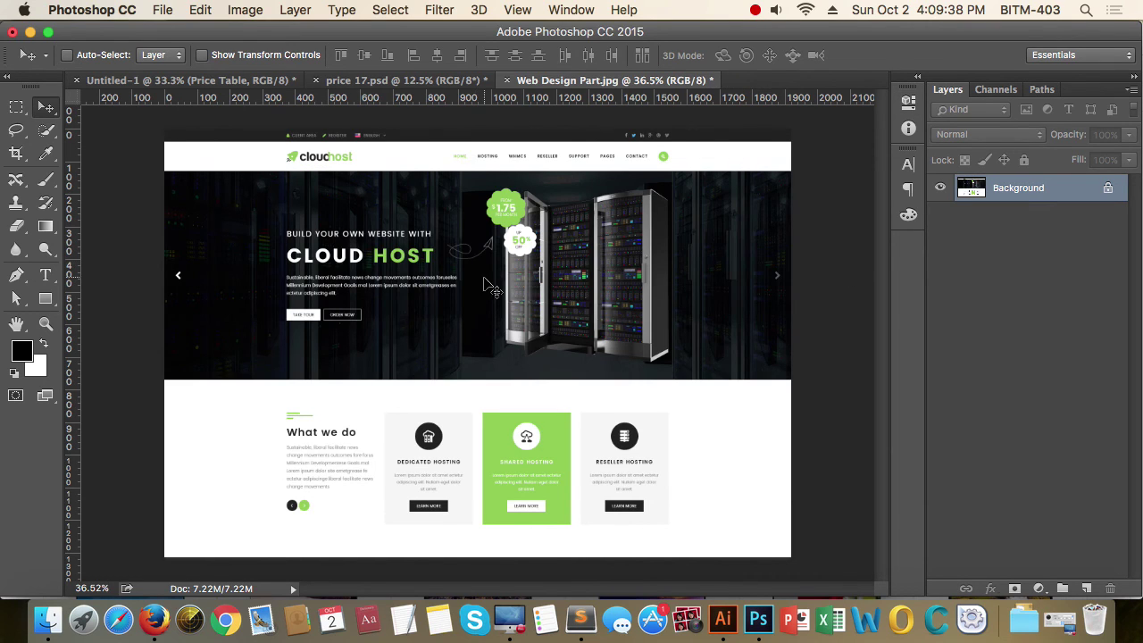
Inspect the previous and next slider arrows at both edges of the hero banner.
key("super")
left_click_drag(181, 284, 289, 294)
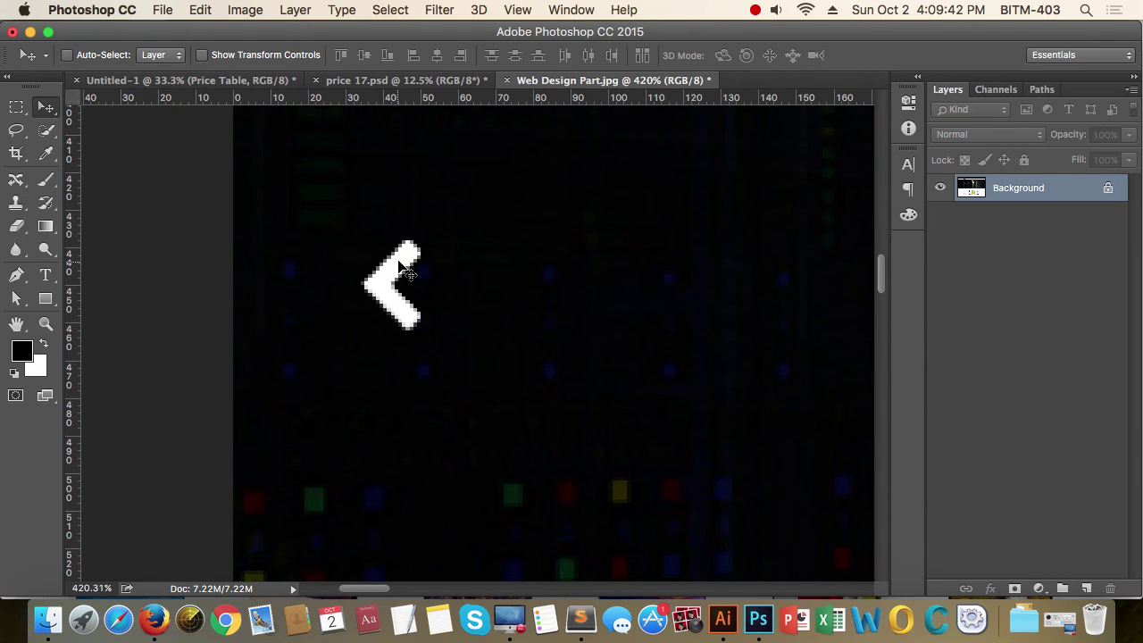
left_click_drag(562, 357, 423, 360)
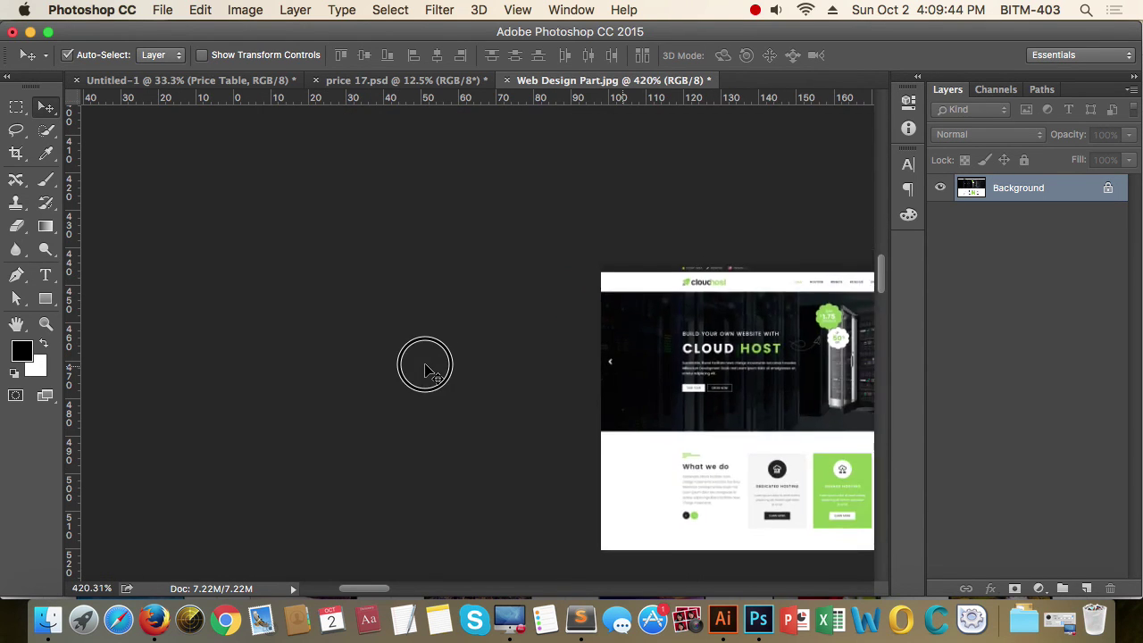
left_click_drag(710, 347, 822, 337)
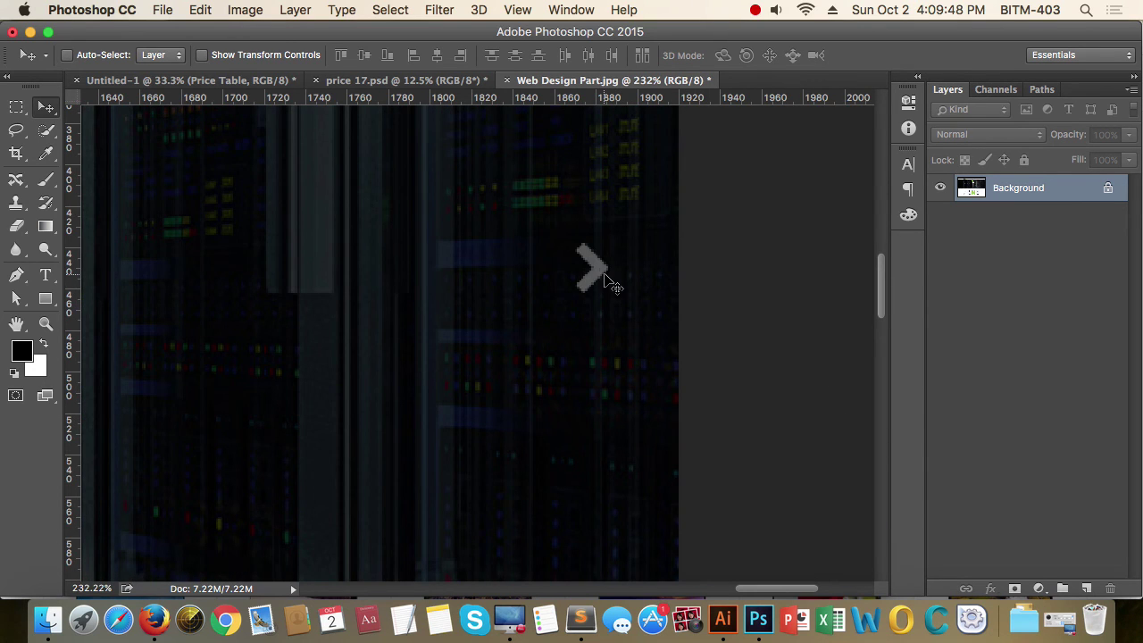
left_click_drag(515, 288, 332, 324)
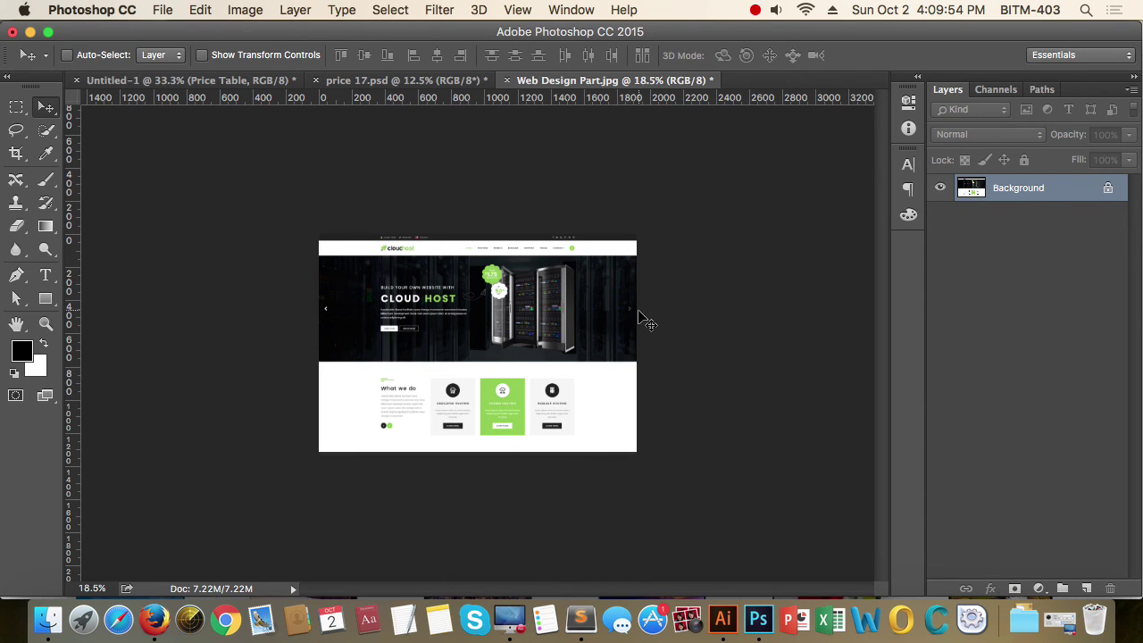
Examine the What we do section: its green accent lines, heading, paragraph, round arrow buttons and the hosting cards.
left_click_drag(370, 428, 541, 470)
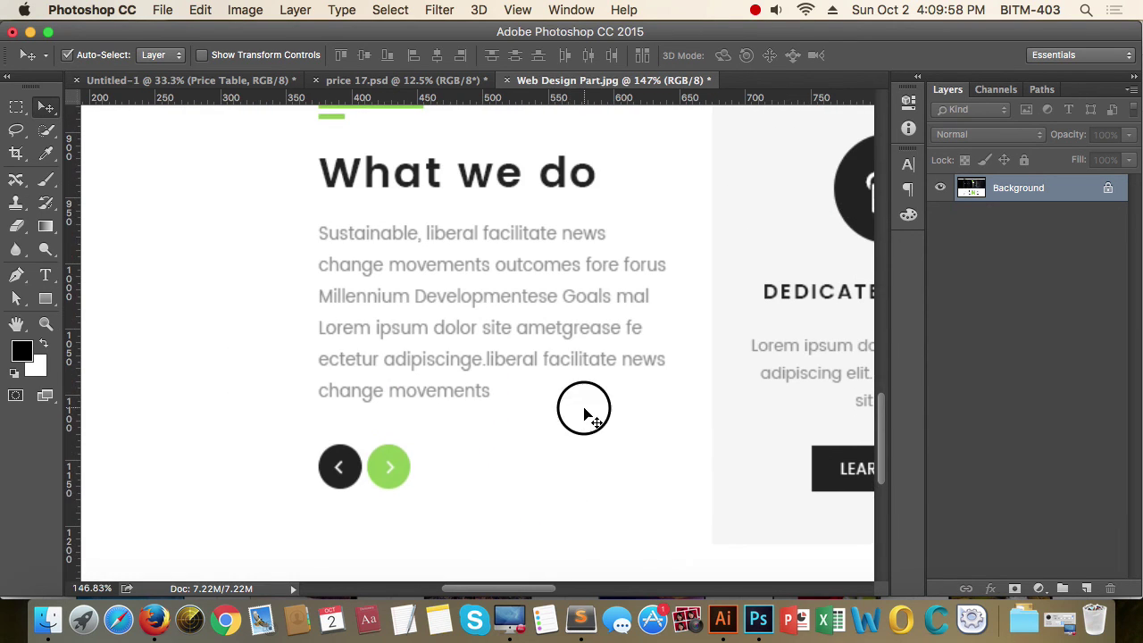
scroll(581, 408, "down", 5)
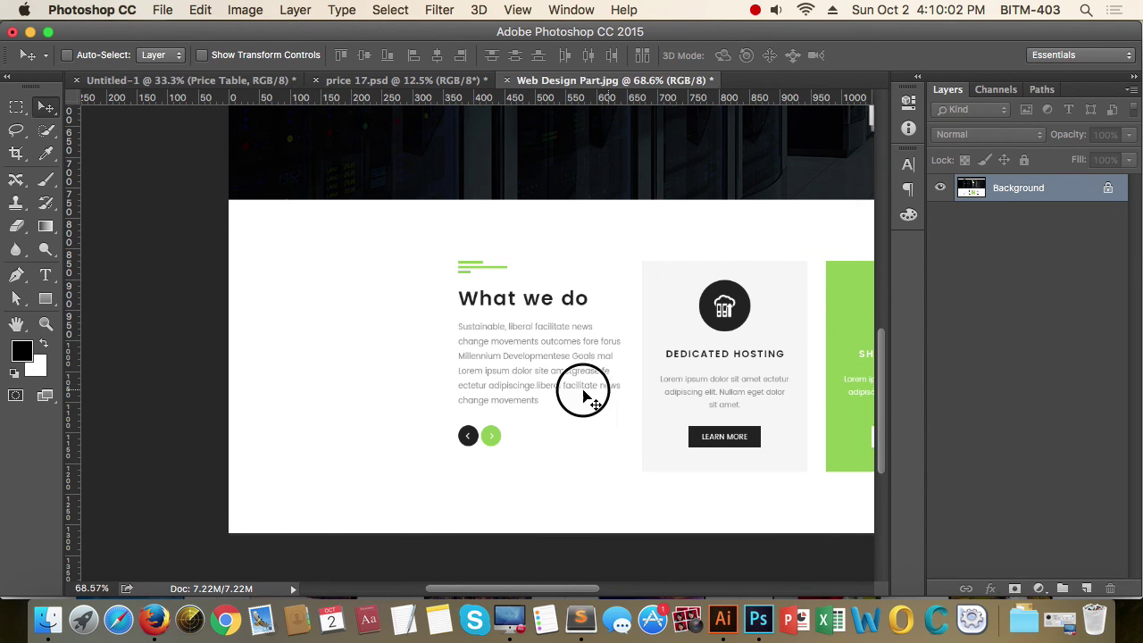
scroll(586, 395, "right", 3)
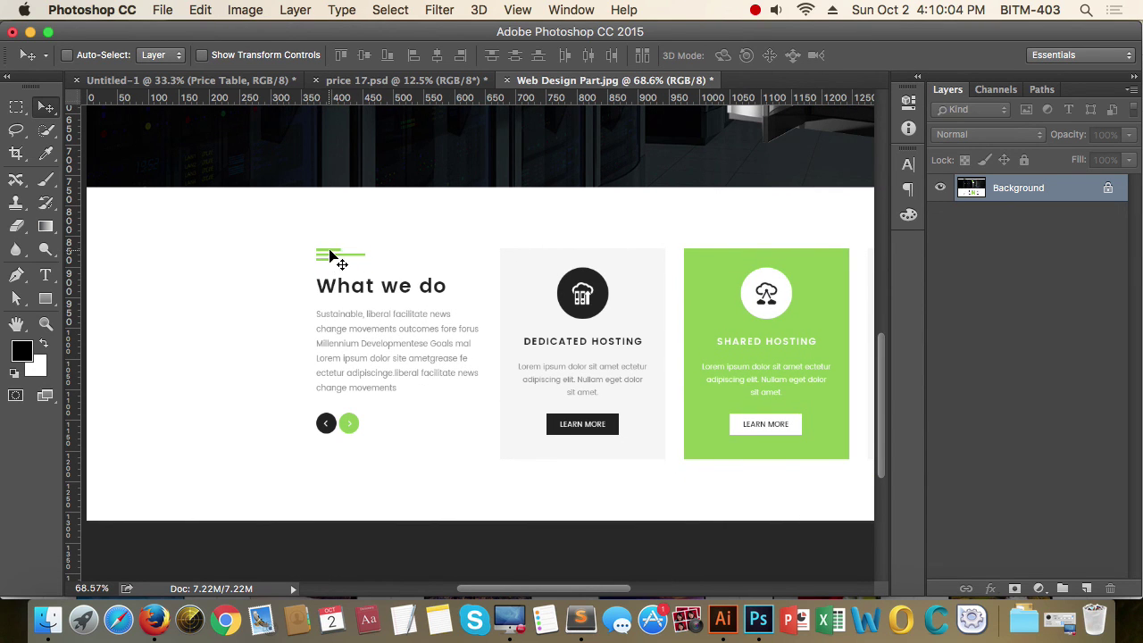
scroll(335, 258, "up", 8)
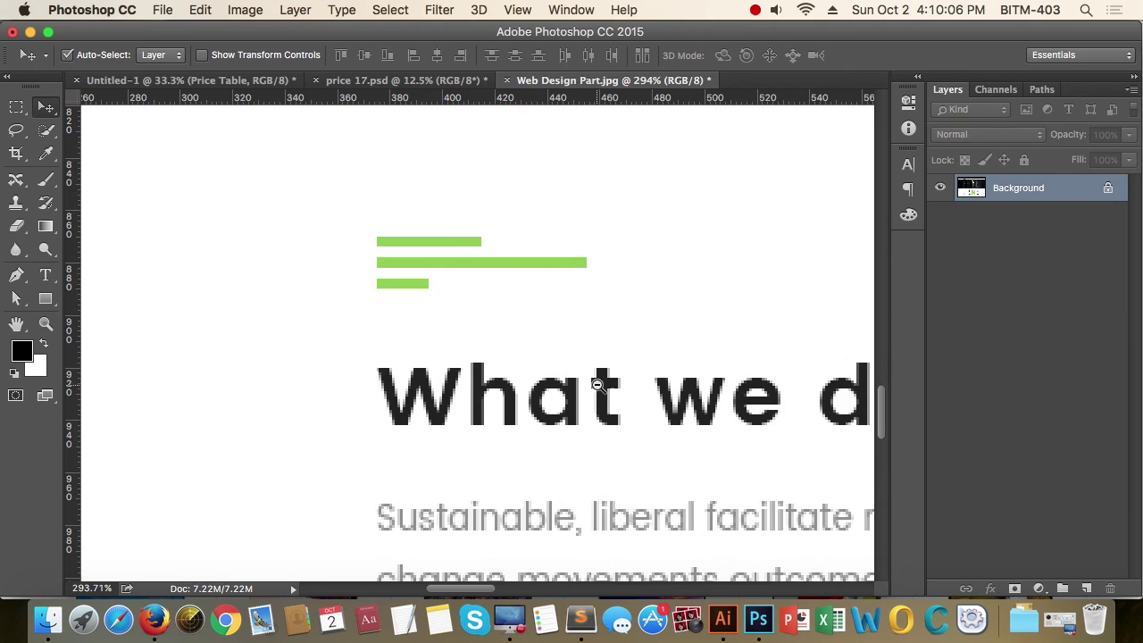
scroll(597, 384, "down", 8)
scroll(513, 428, "up", 3)
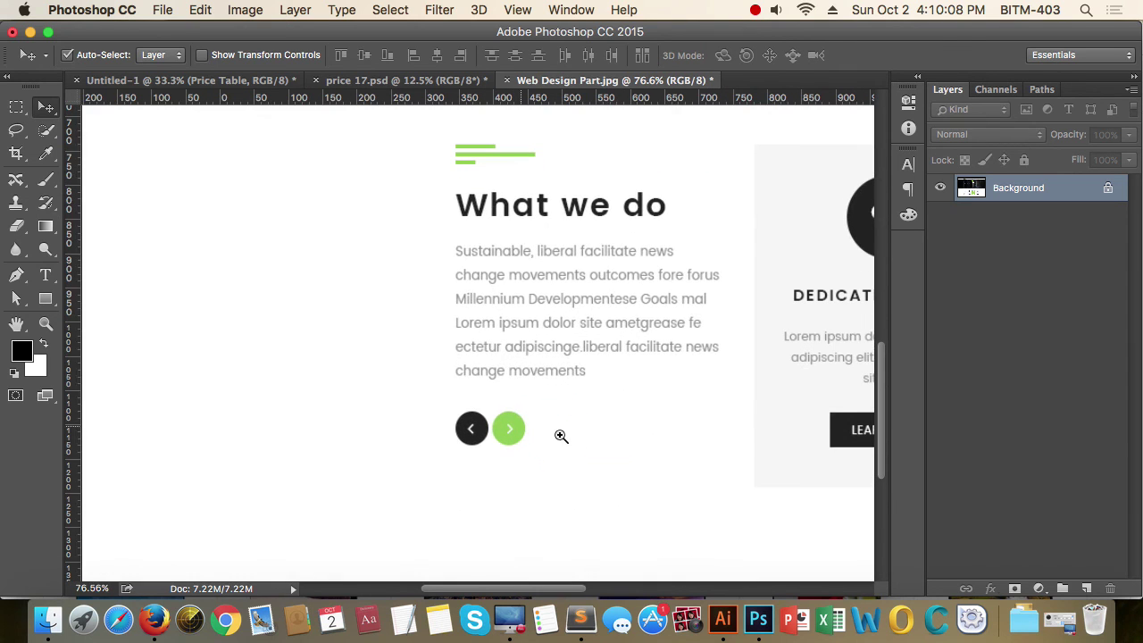
scroll(694, 417, "down", 5)
scroll(720, 416, "left", 3)
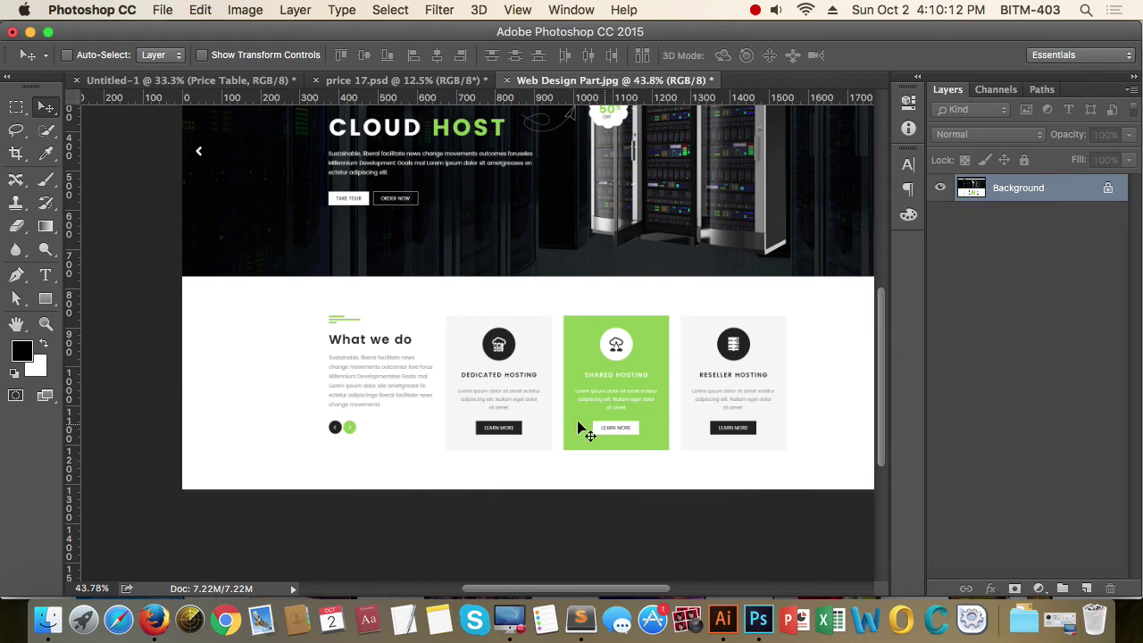
key("super+space")
left_click(367, 450, "super")
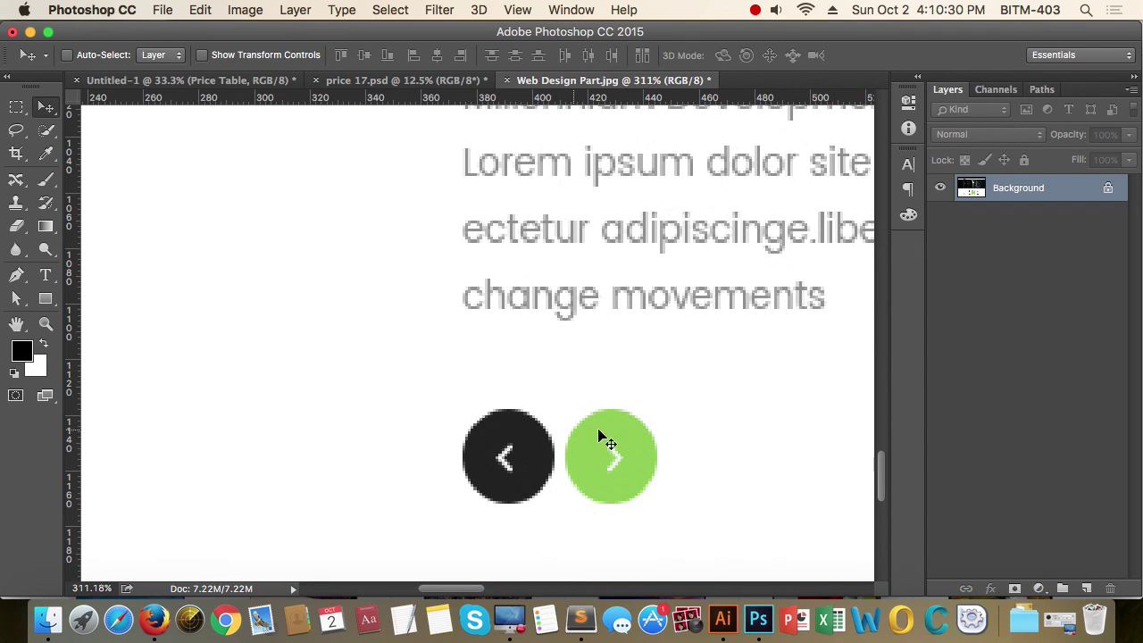
scroll(606, 403, "down", 5)
scroll(625, 418, "up", 5)
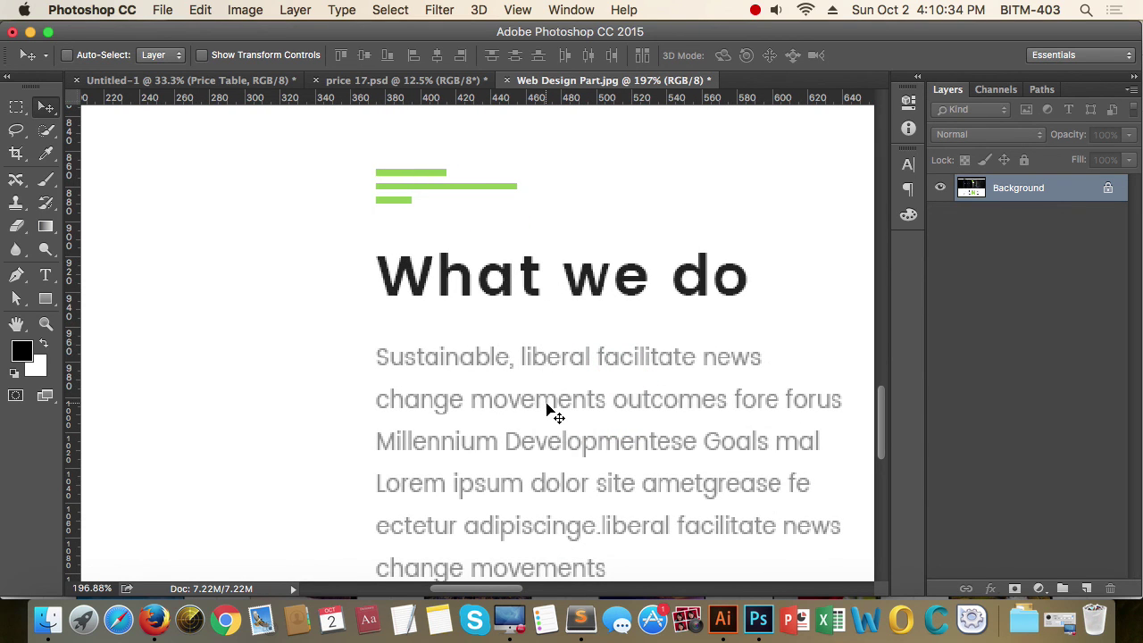
Sample the grey of the What we do paragraph text as the foreground colour with the Eyedropper.
left_click_drag(435, 389, 556, 434)
left_click(49, 182)
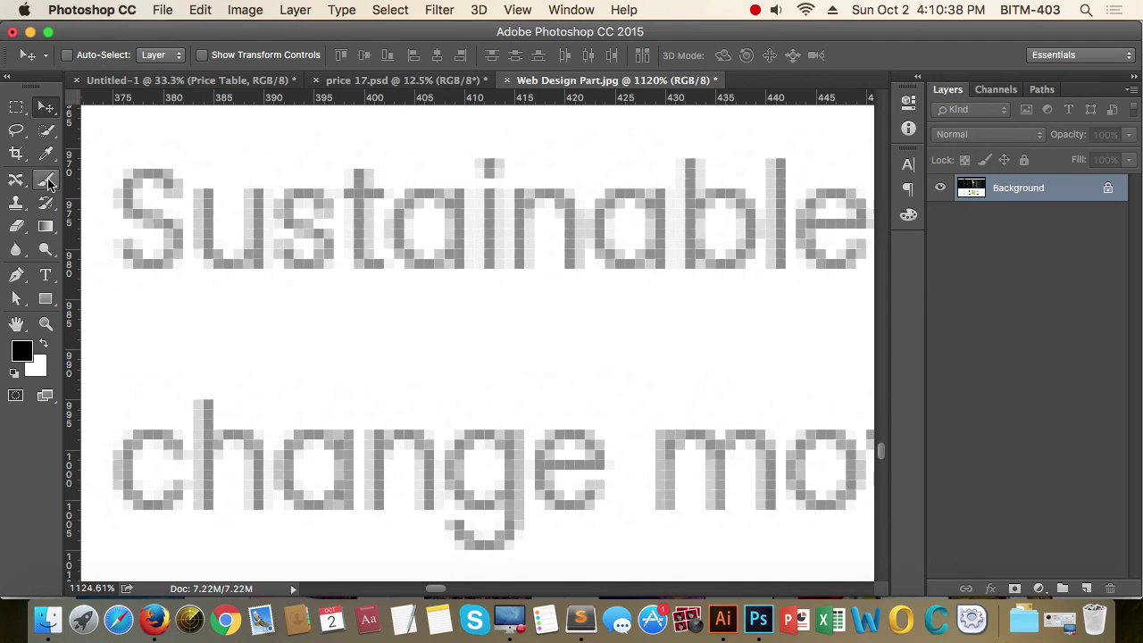
key("i")
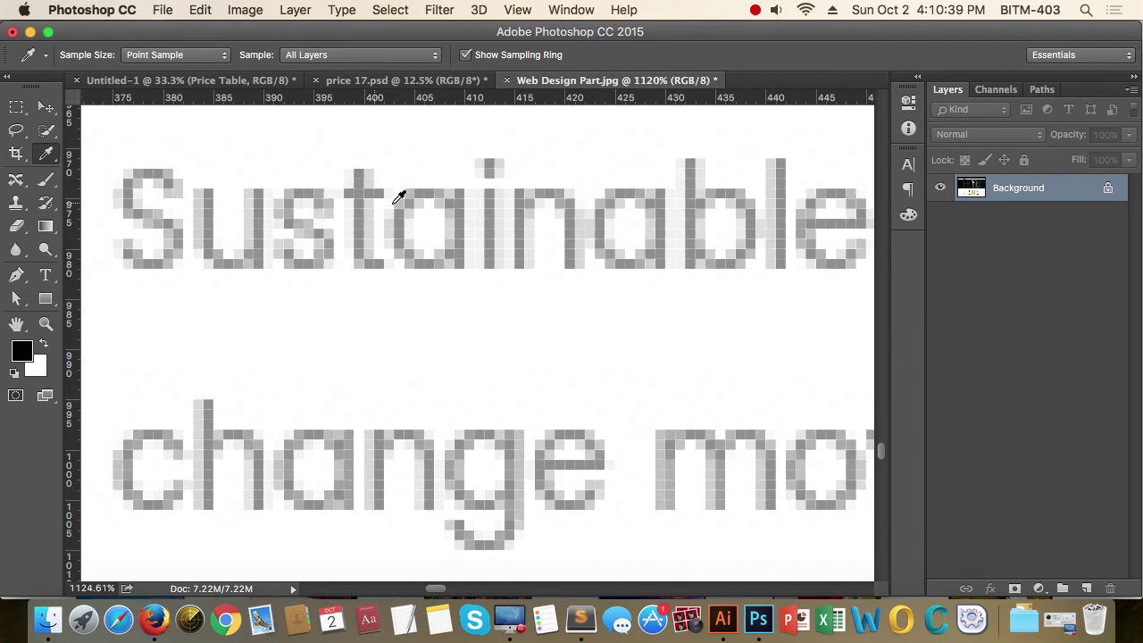
left_click(489, 166)
left_click(33, 359)
left_click(972, 154)
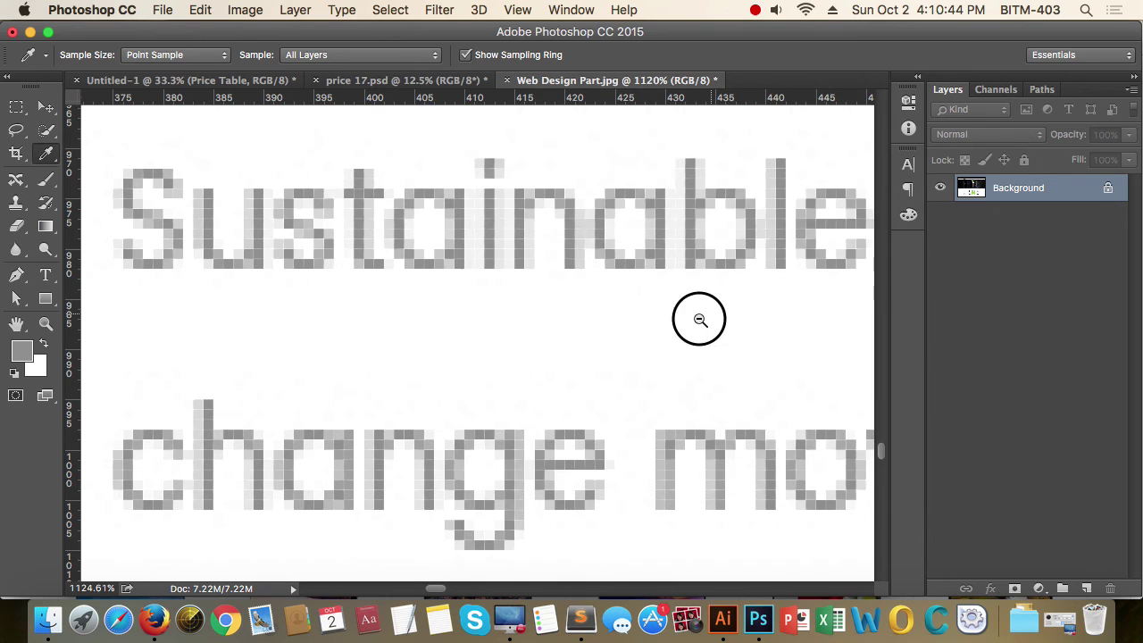
Examine the Dedicated, Shared and Reseller Hosting cards beside the What we do text, including their icons, headings and Learn More buttons.
left_click_drag(696, 319, 666, 391)
scroll(666, 391, "right", 10)
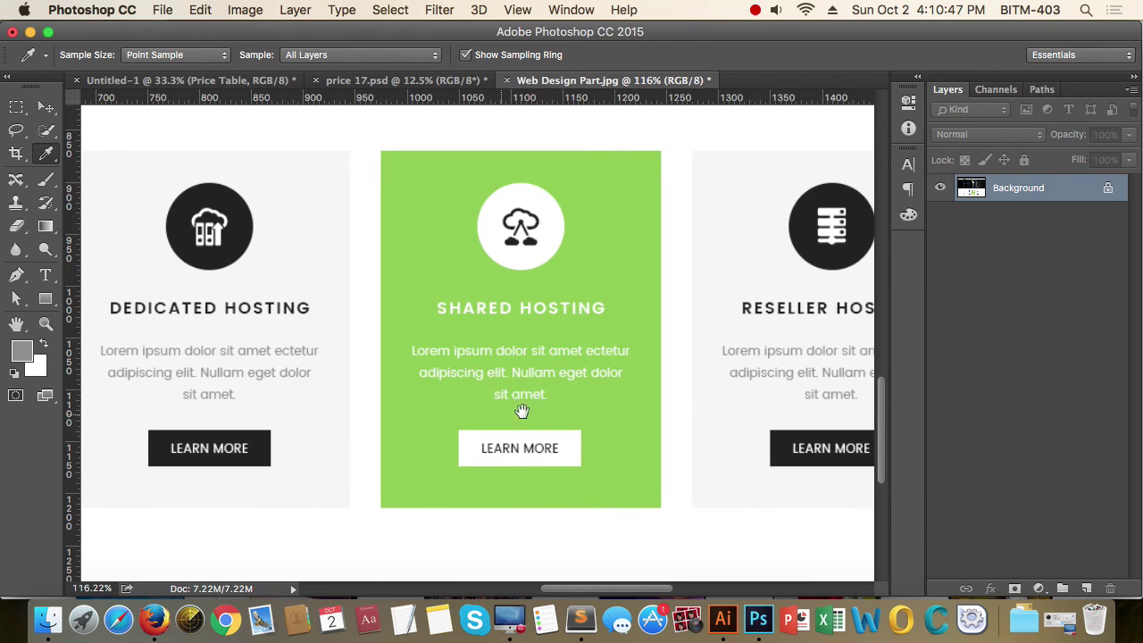
left_click_drag(625, 396, 387, 383)
scroll(417, 340, "left", 3)
left_click(417, 340)
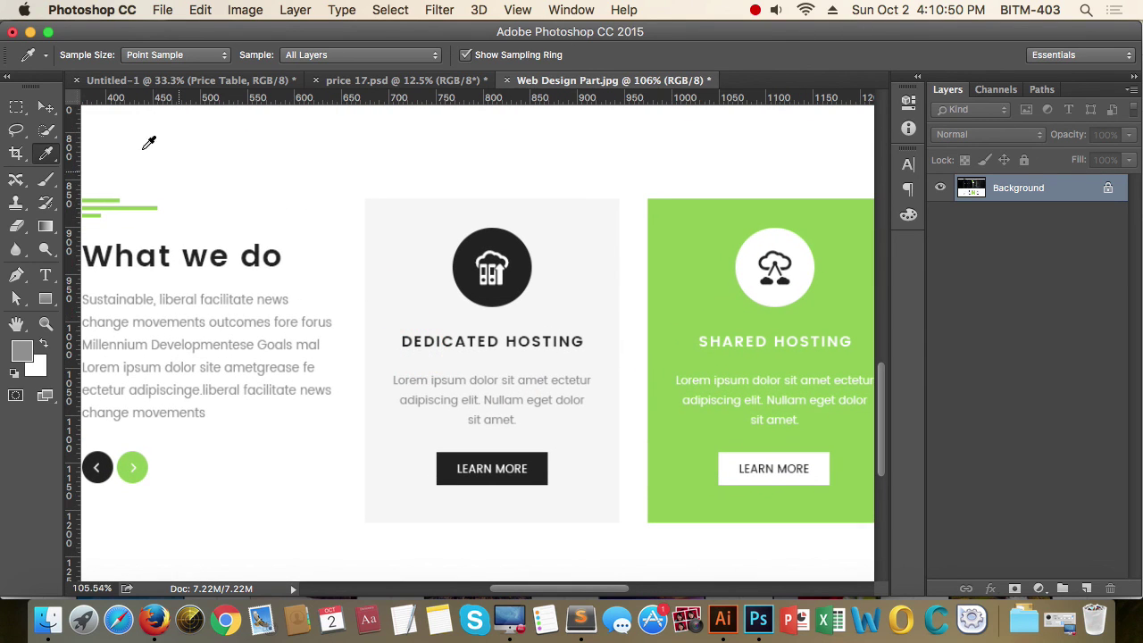
Switch to the Rectangular Marquee tool and review the card section, then the entire mockup page from header to hosting cards.
left_click(46, 106)
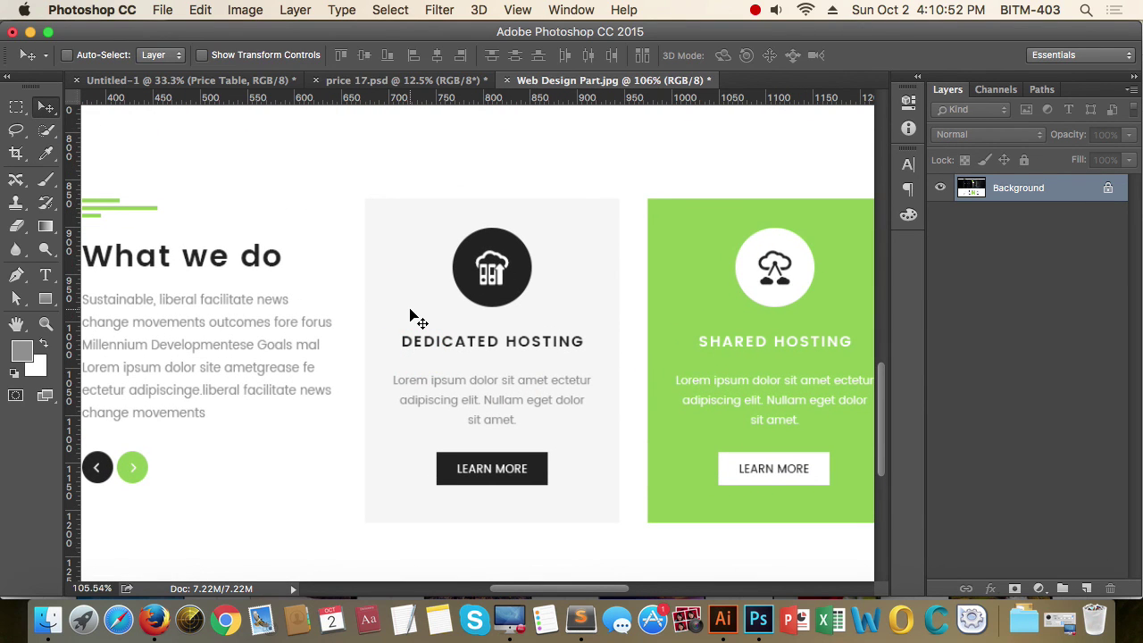
key("m")
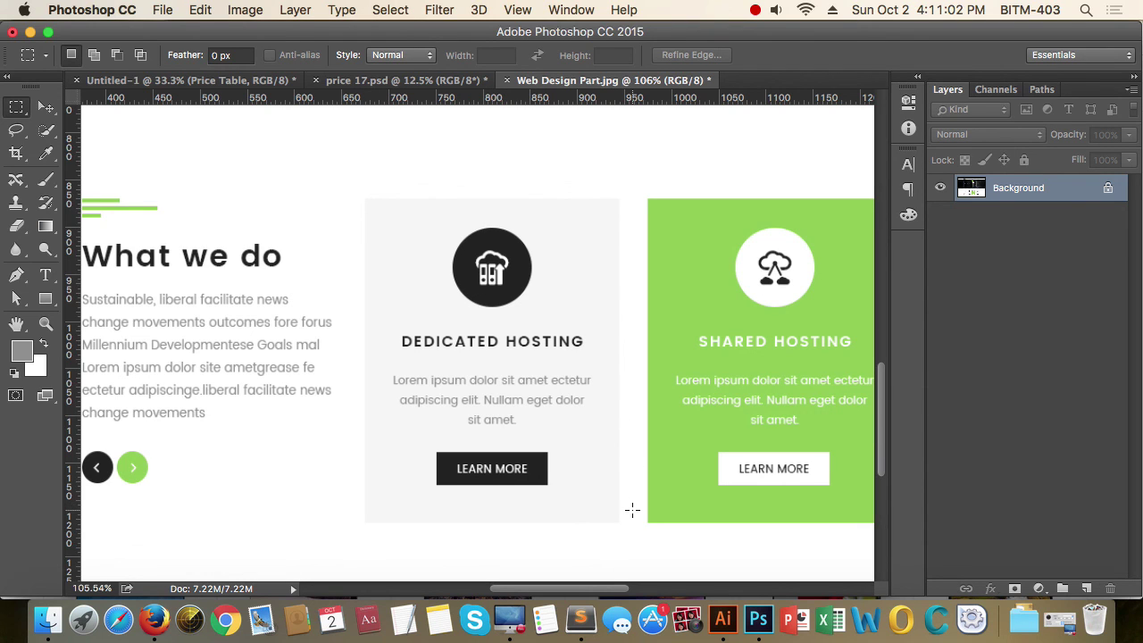
left_click_drag(663, 464, 415, 397)
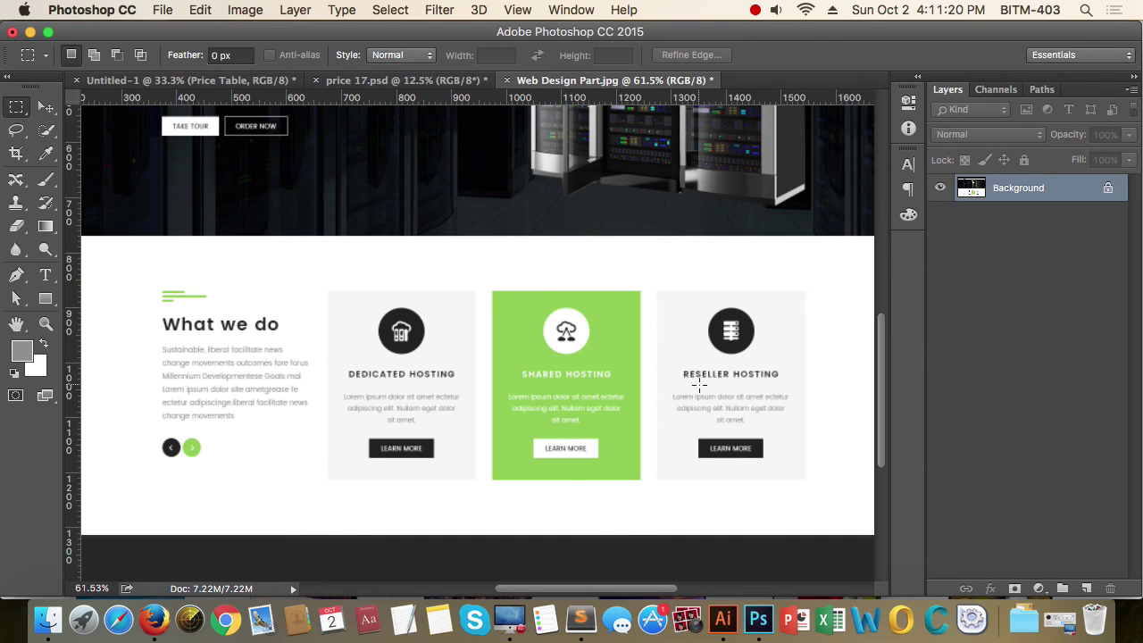
left_click_drag(681, 393, 555, 394)
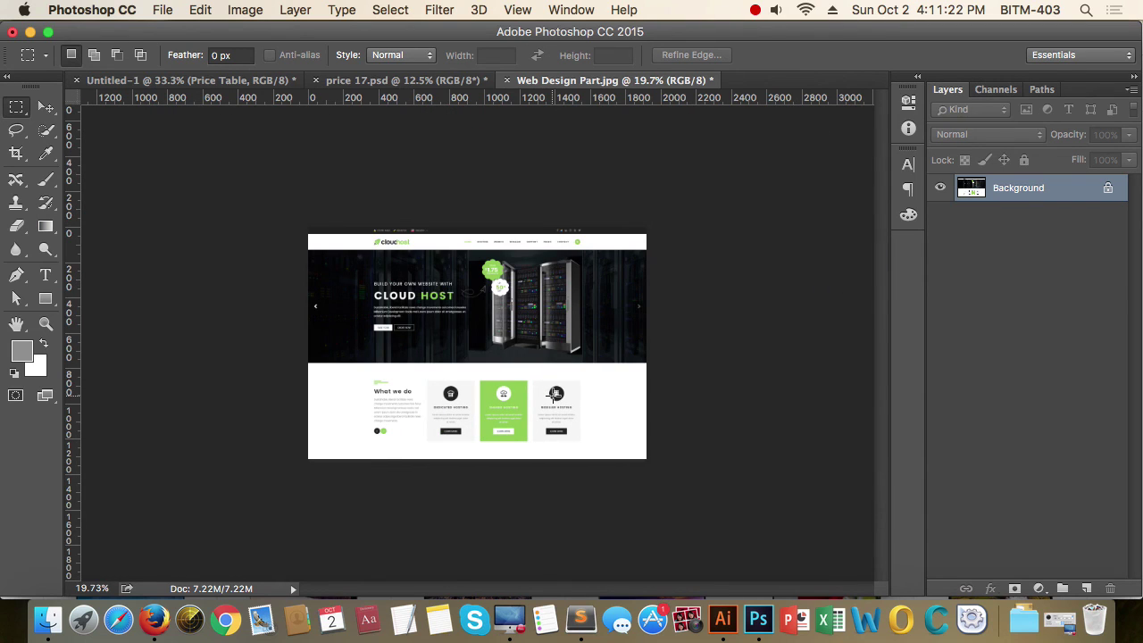